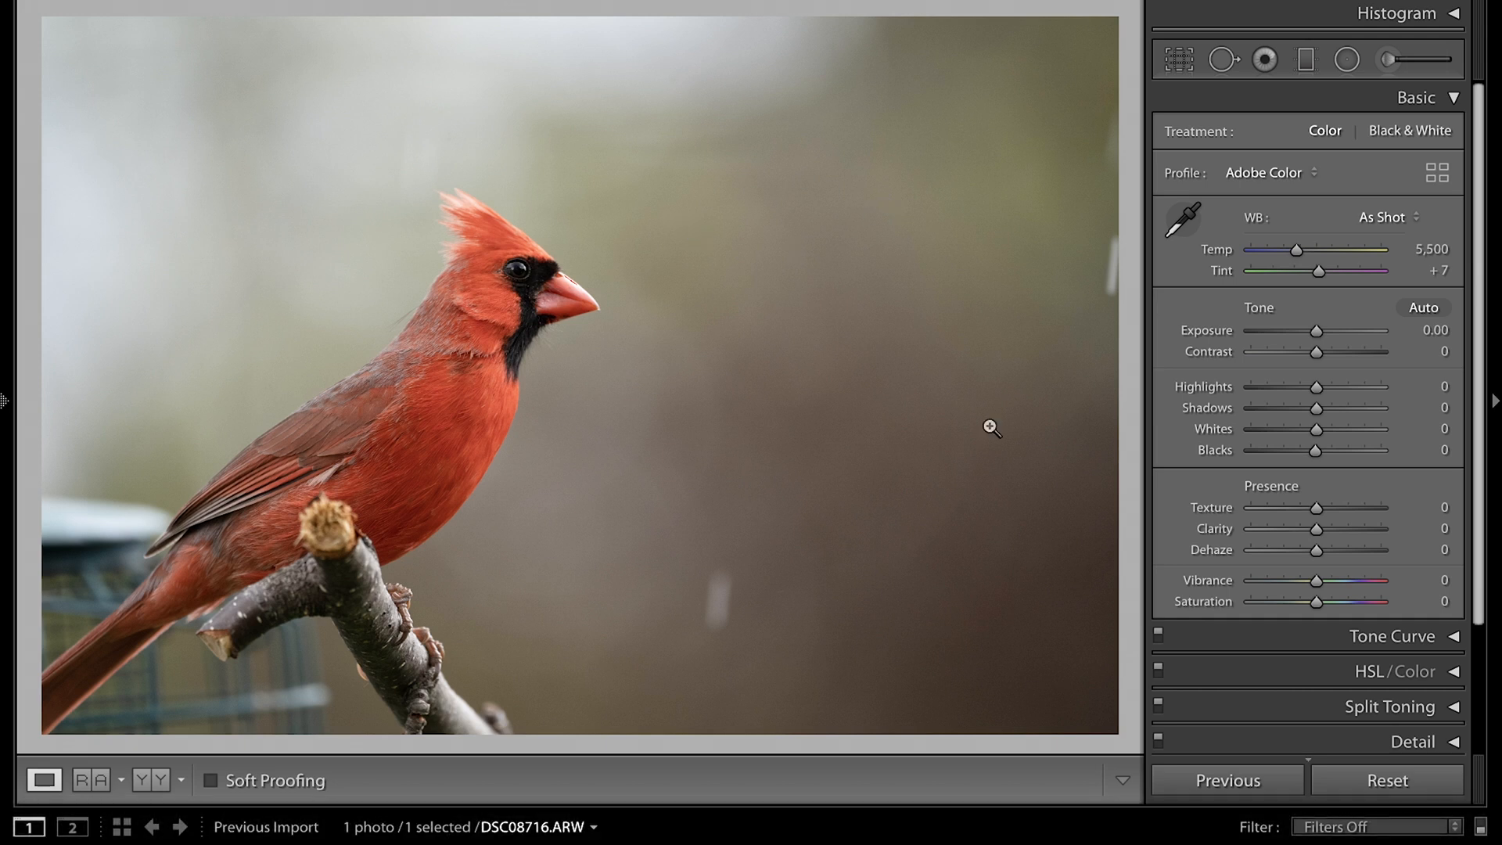
# Remove chromatic aberration and enable the lens profile corrections, toggling the profile to compare its effect.
pyautogui.scroll(-5, 1209, 457)
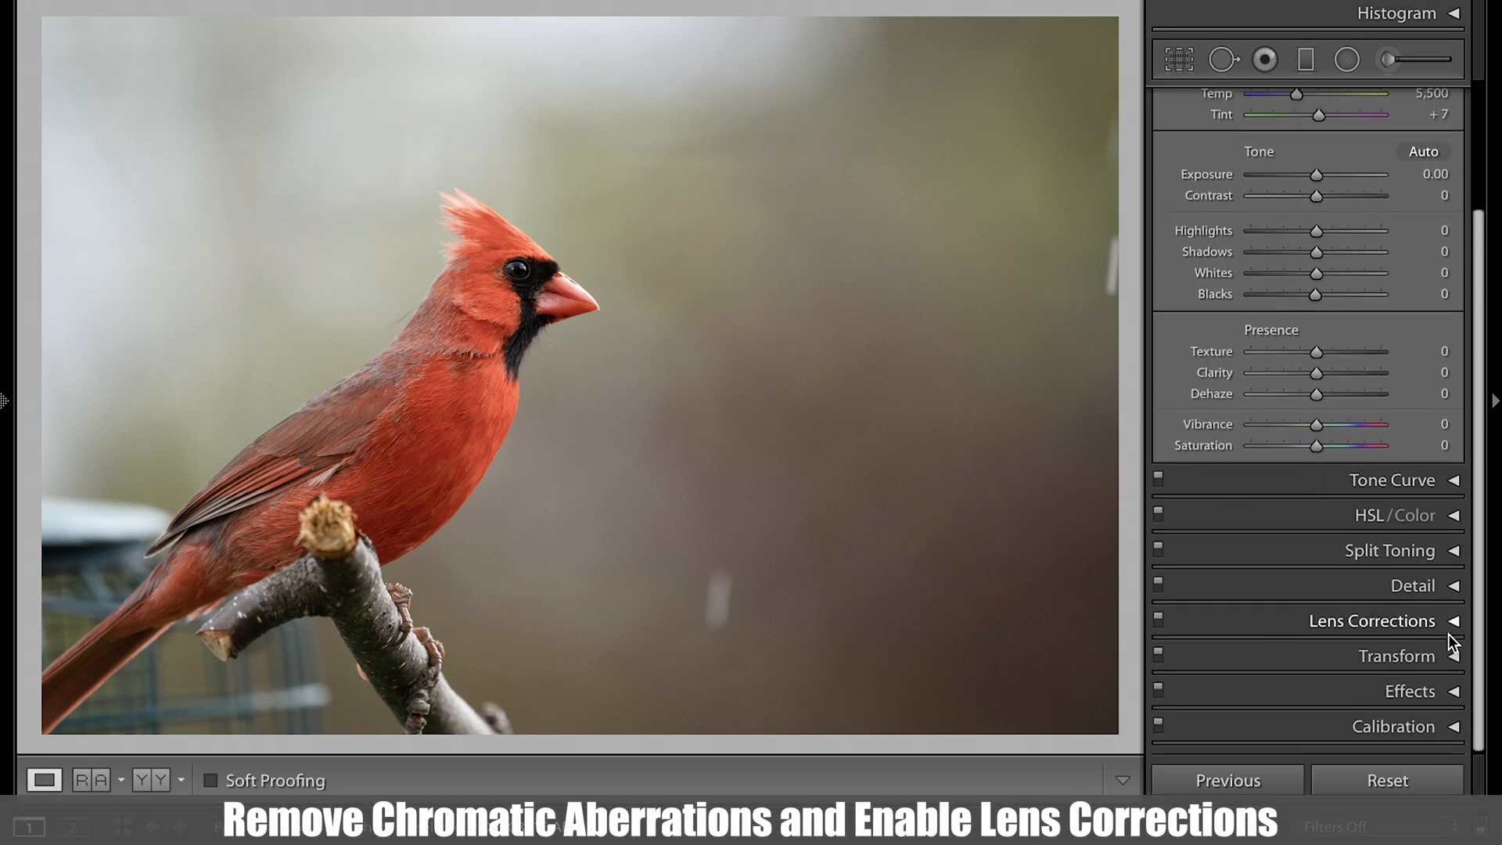
pyautogui.click(1452, 627)
pyautogui.click(1172, 439)
pyautogui.click(1169, 459)
pyautogui.click(1170, 460)
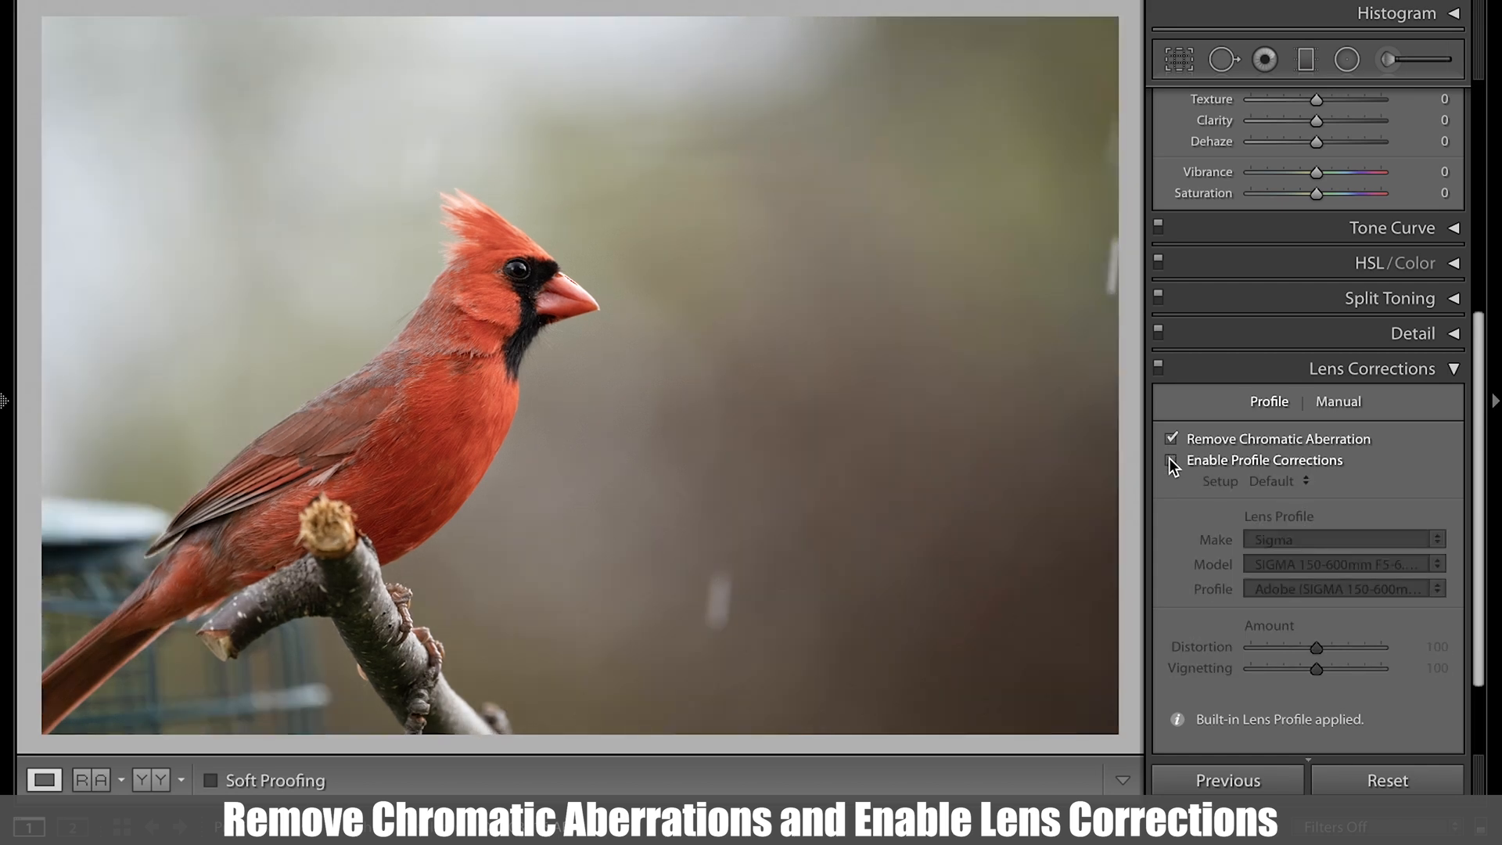
pyautogui.click(1171, 461)
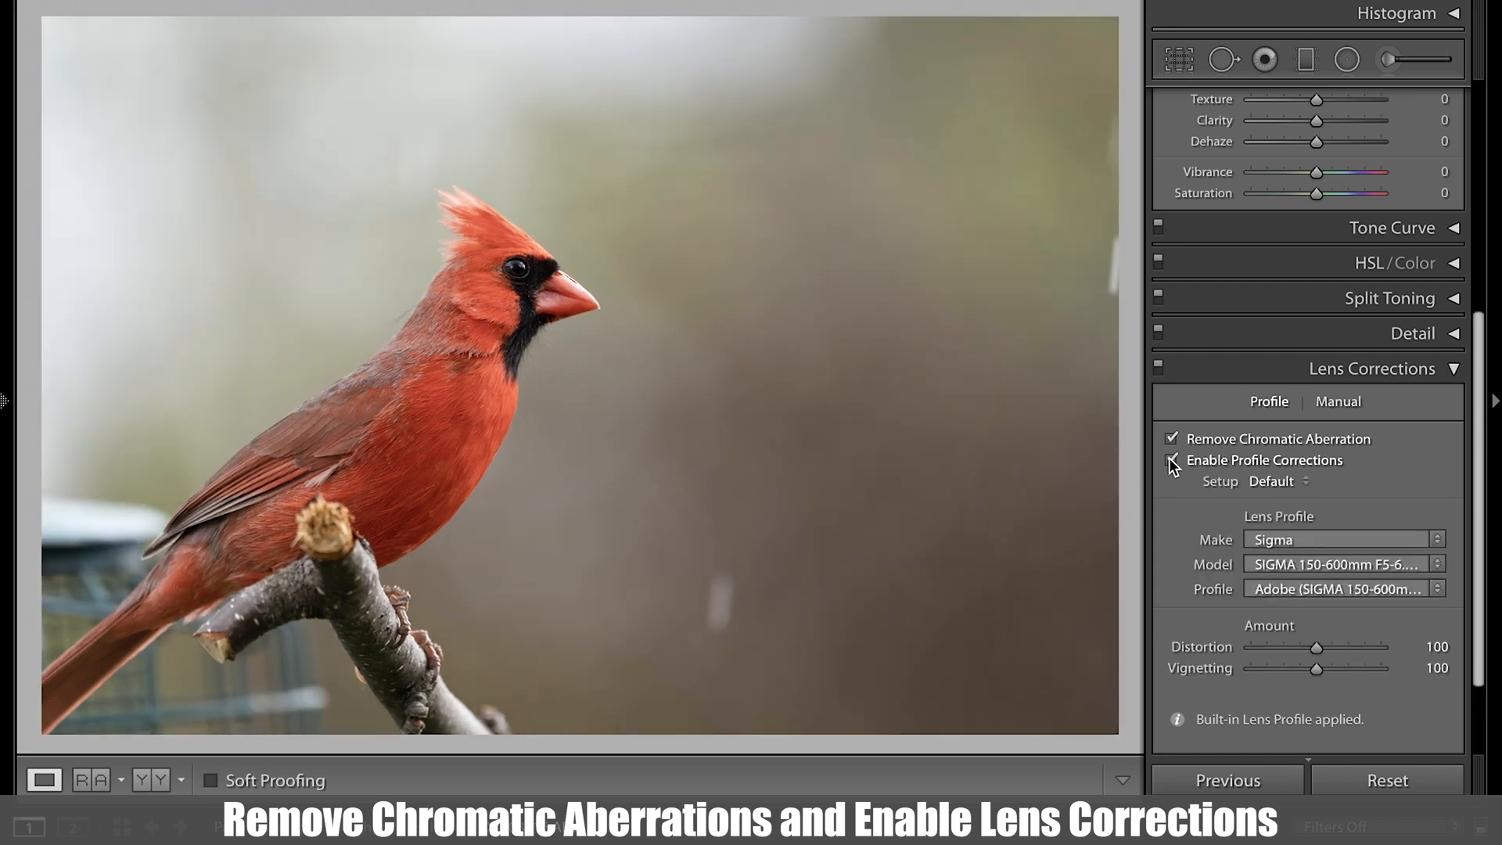
pyautogui.click(1170, 460)
pyautogui.click(1170, 459)
pyautogui.click(1440, 371)
# Crop the photo to a 4 x 5 / 8 x 10 portrait frame around the cardinal's head and chest, with the angle at about -20.69.
pyautogui.scroll(2, 1358, 219)
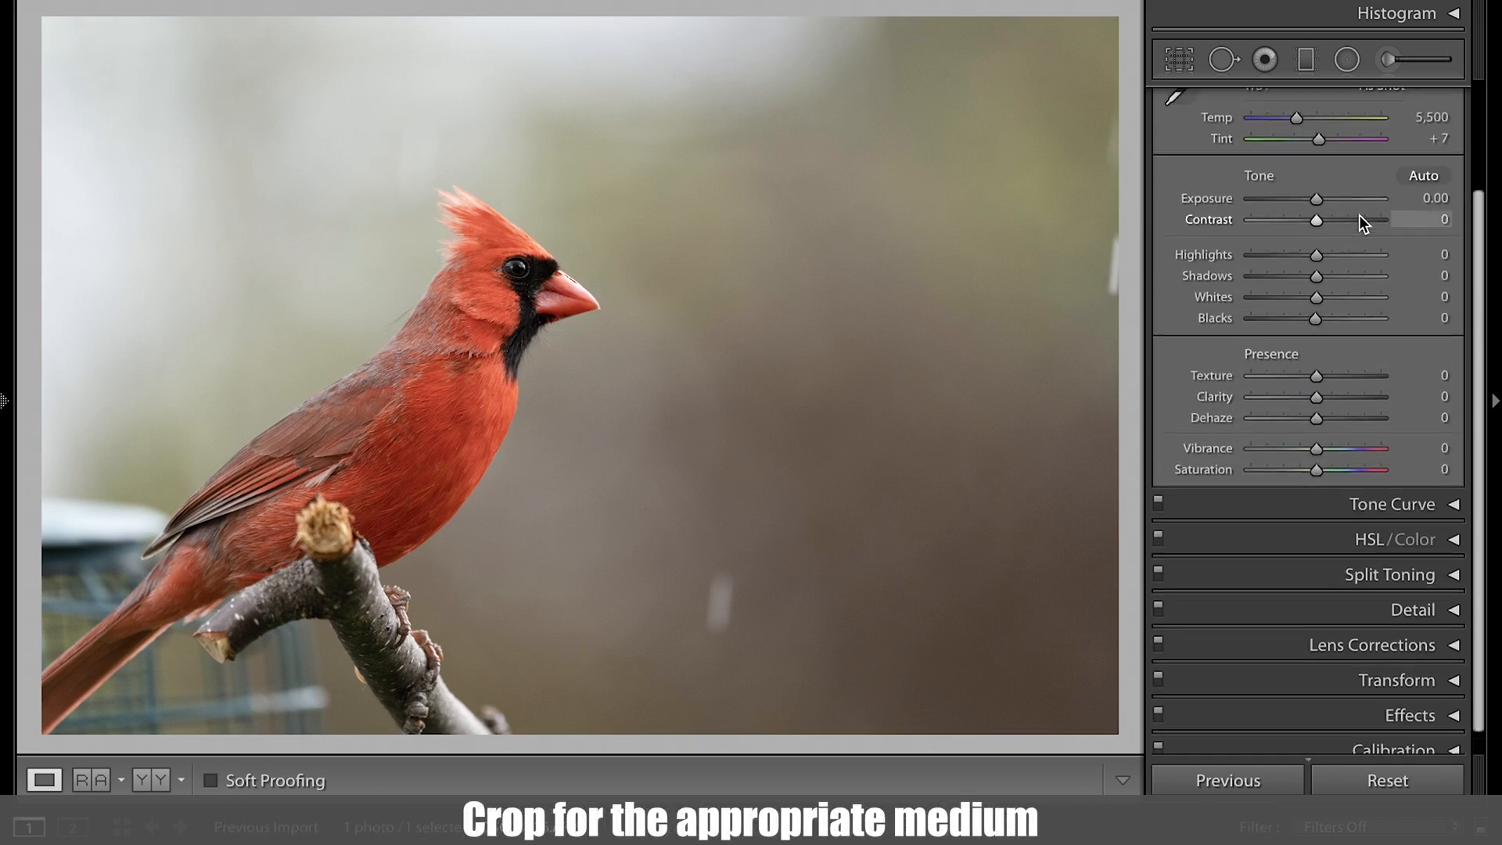
pyautogui.scroll(3, 1359, 216)
pyautogui.click(1179, 61)
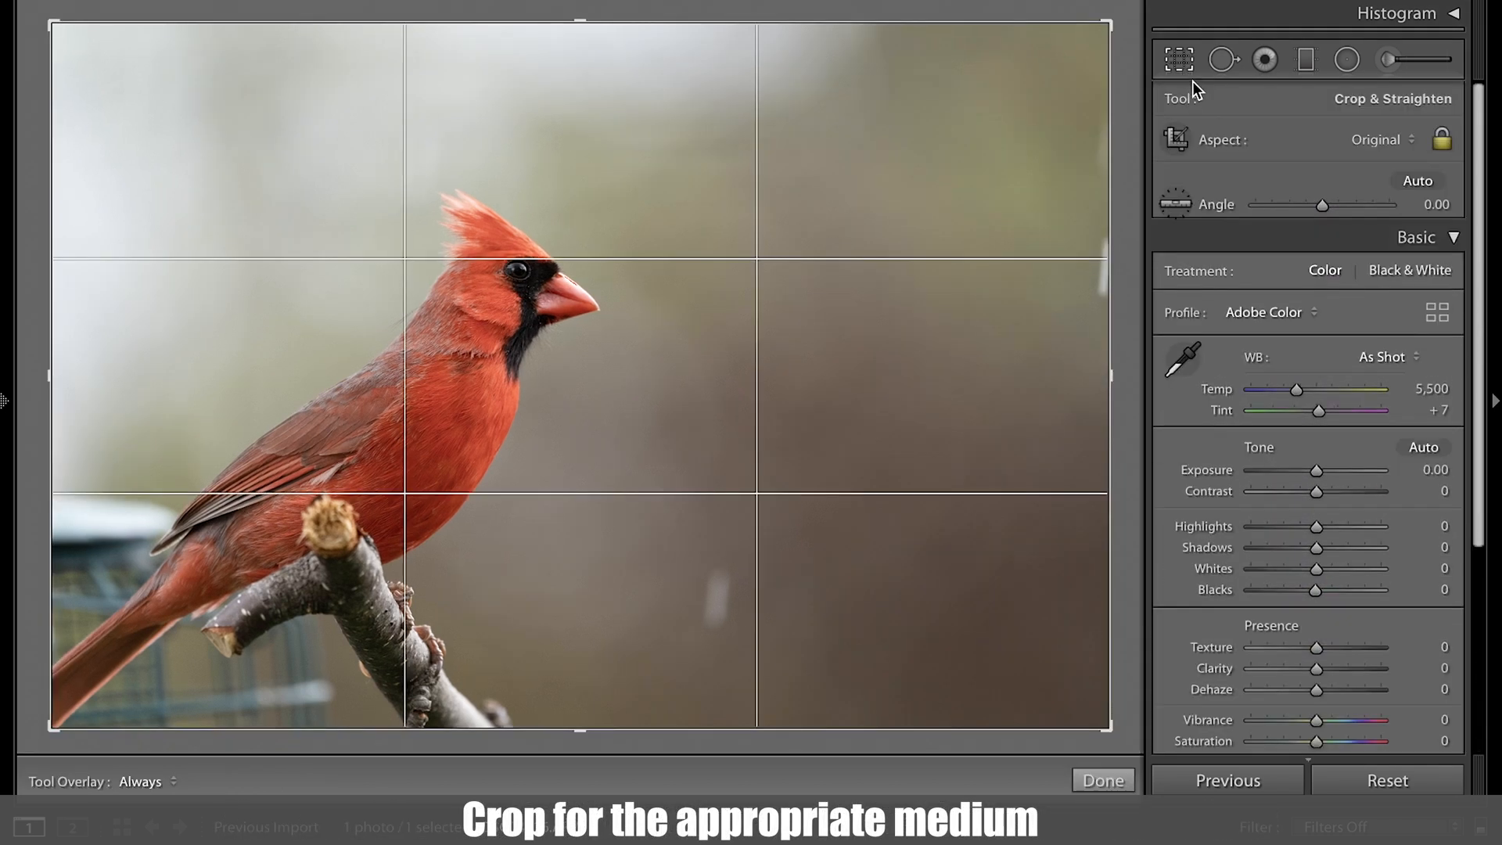
pyautogui.click(1400, 139)
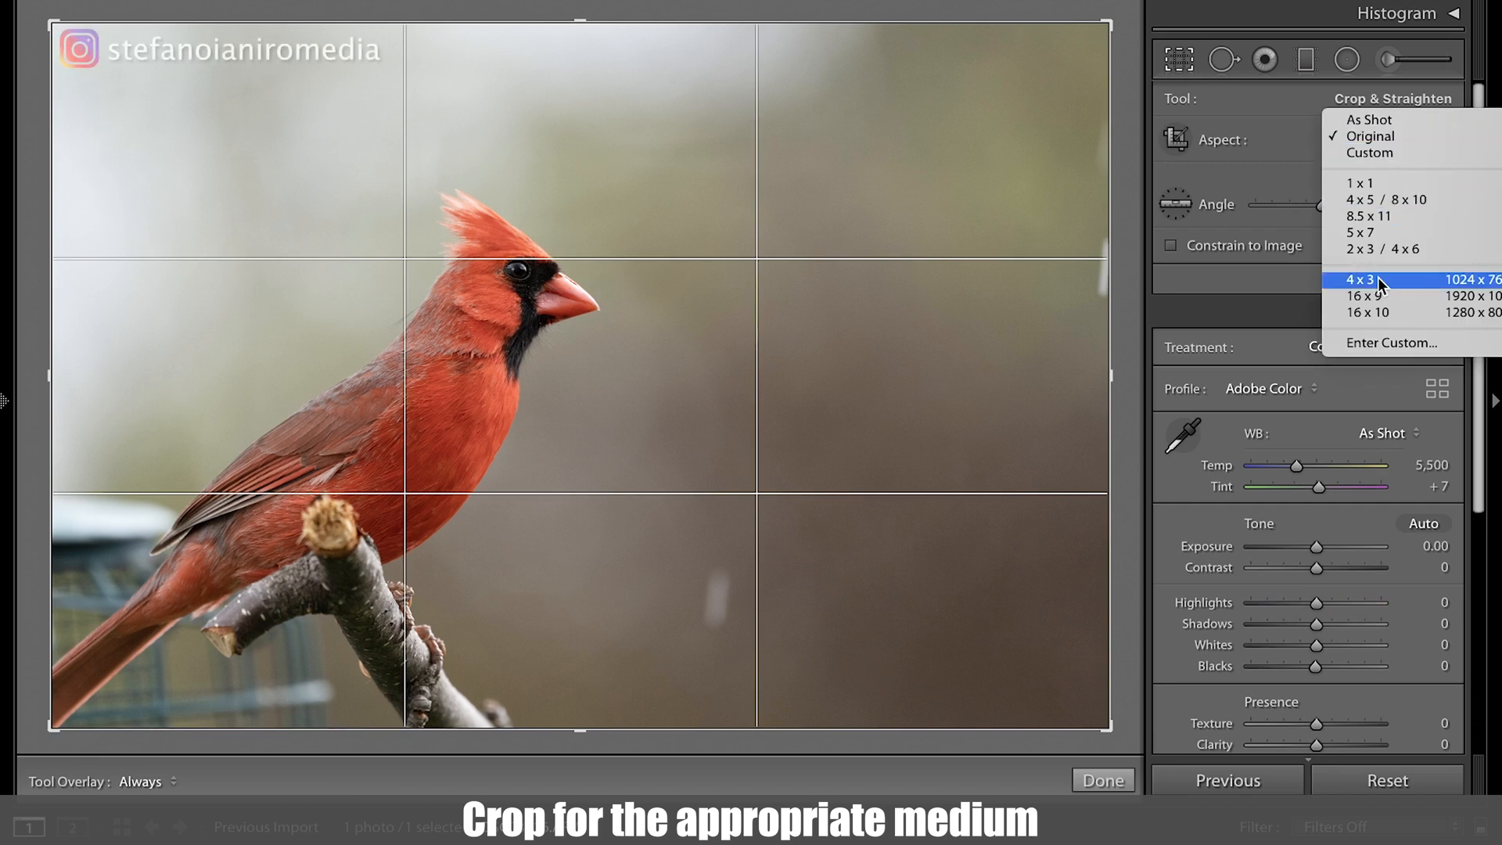
pyautogui.click(1390, 202)
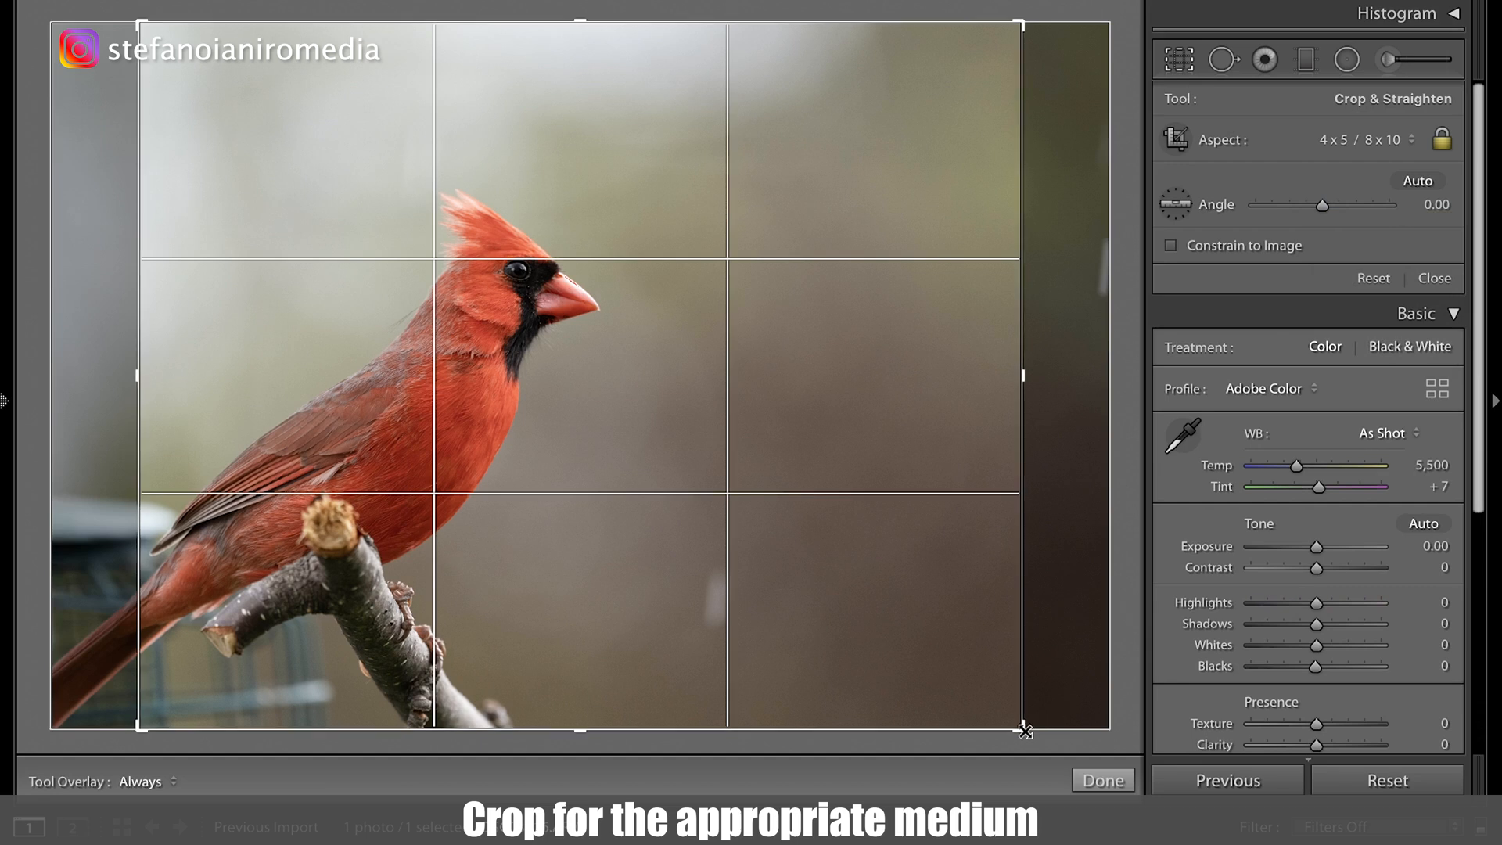
pyautogui.moveTo(1024, 732); pyautogui.dragTo(925, 540)
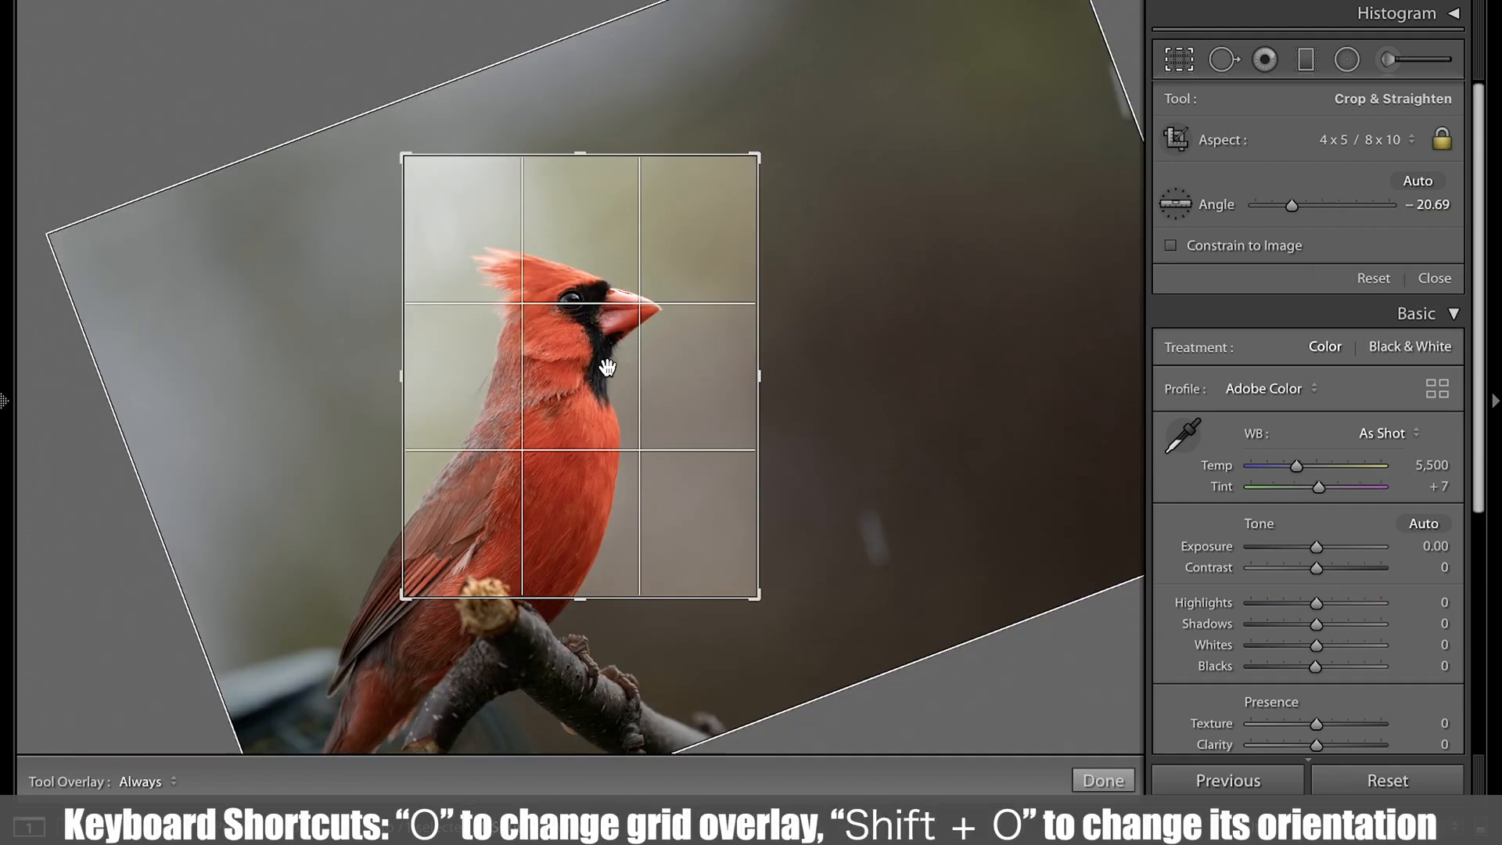
# Cycle through the crop guide overlays to the golden spiral.
pyautogui.press('o')
pyautogui.press('o')
pyautogui.press('o')
pyautogui.press('o')
pyautogui.press('o')
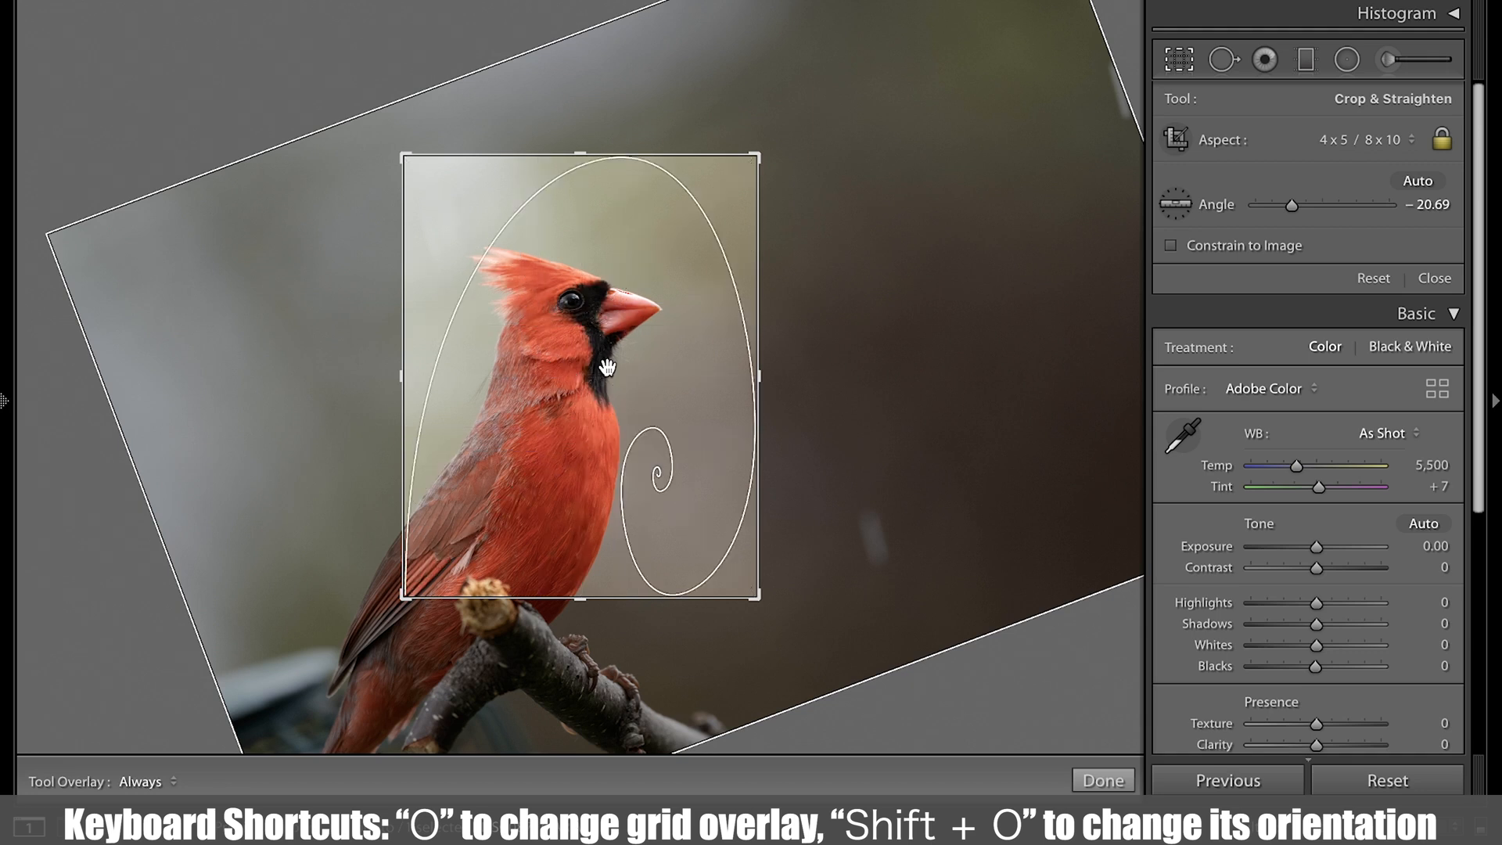
# Step the golden spiral overlay through its orientations and cycle on through the other crop guides.
pyautogui.hotkey('shift', 'o')
pyautogui.hotkey('shift', 'o')
pyautogui.hotkey('shift', 'o')
pyautogui.hotkey('shift', 'o')
pyautogui.hotkey('shift', 'o')
pyautogui.hotkey('shift', 'o')
pyautogui.press('o')
pyautogui.press('o')
pyautogui.press('o')
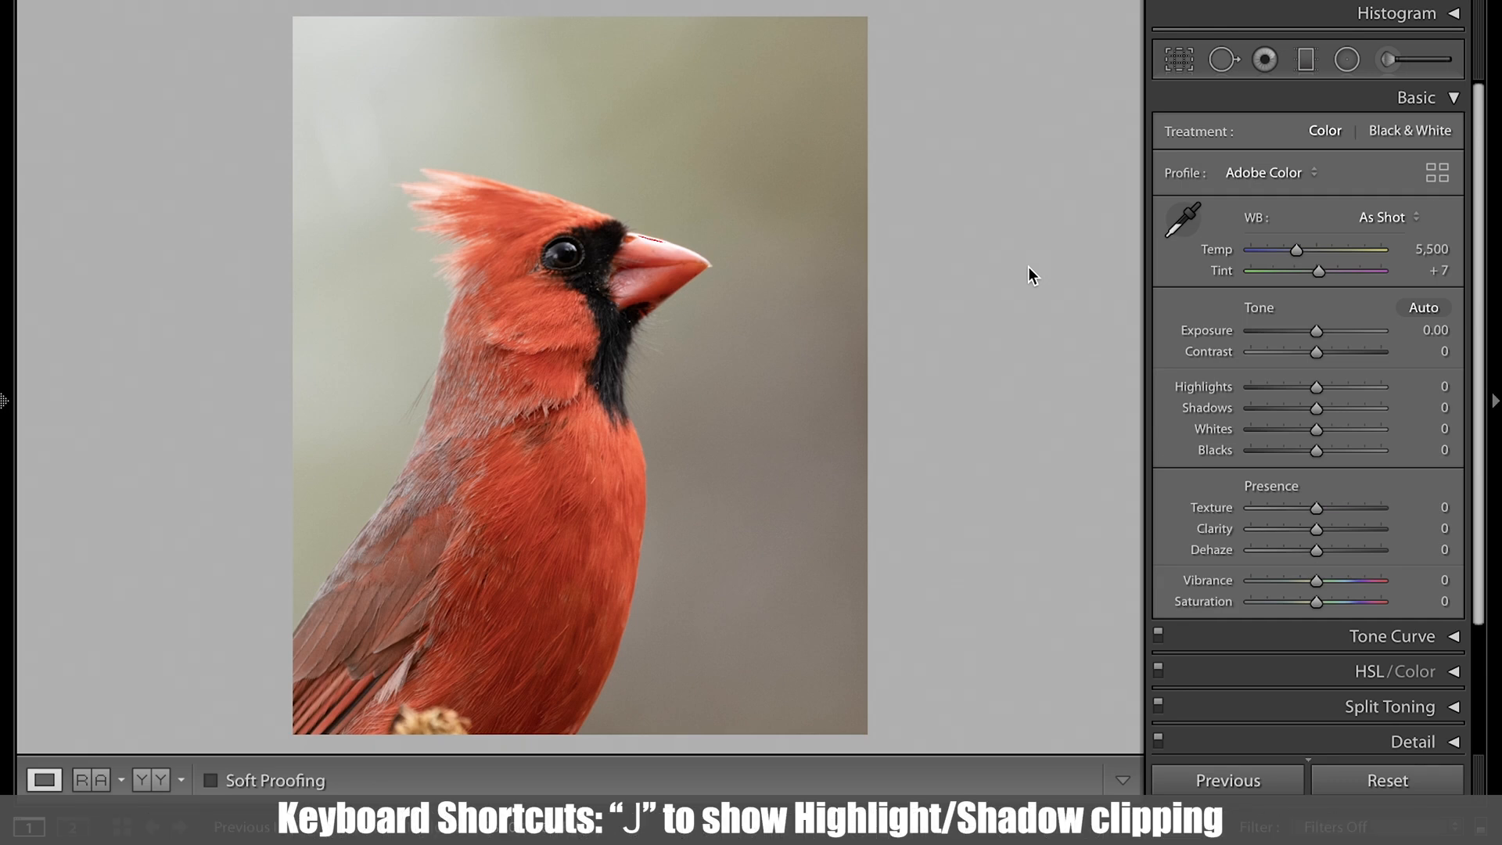
# Try out the Whites, Blacks and Exposure adjustments and Shadows at +100, resetting each to its default.
pyautogui.moveTo(1319, 427); pyautogui.dragTo(1289, 452)
pyautogui.doubleClick(1289, 452)
pyautogui.doubleClick(1363, 430)
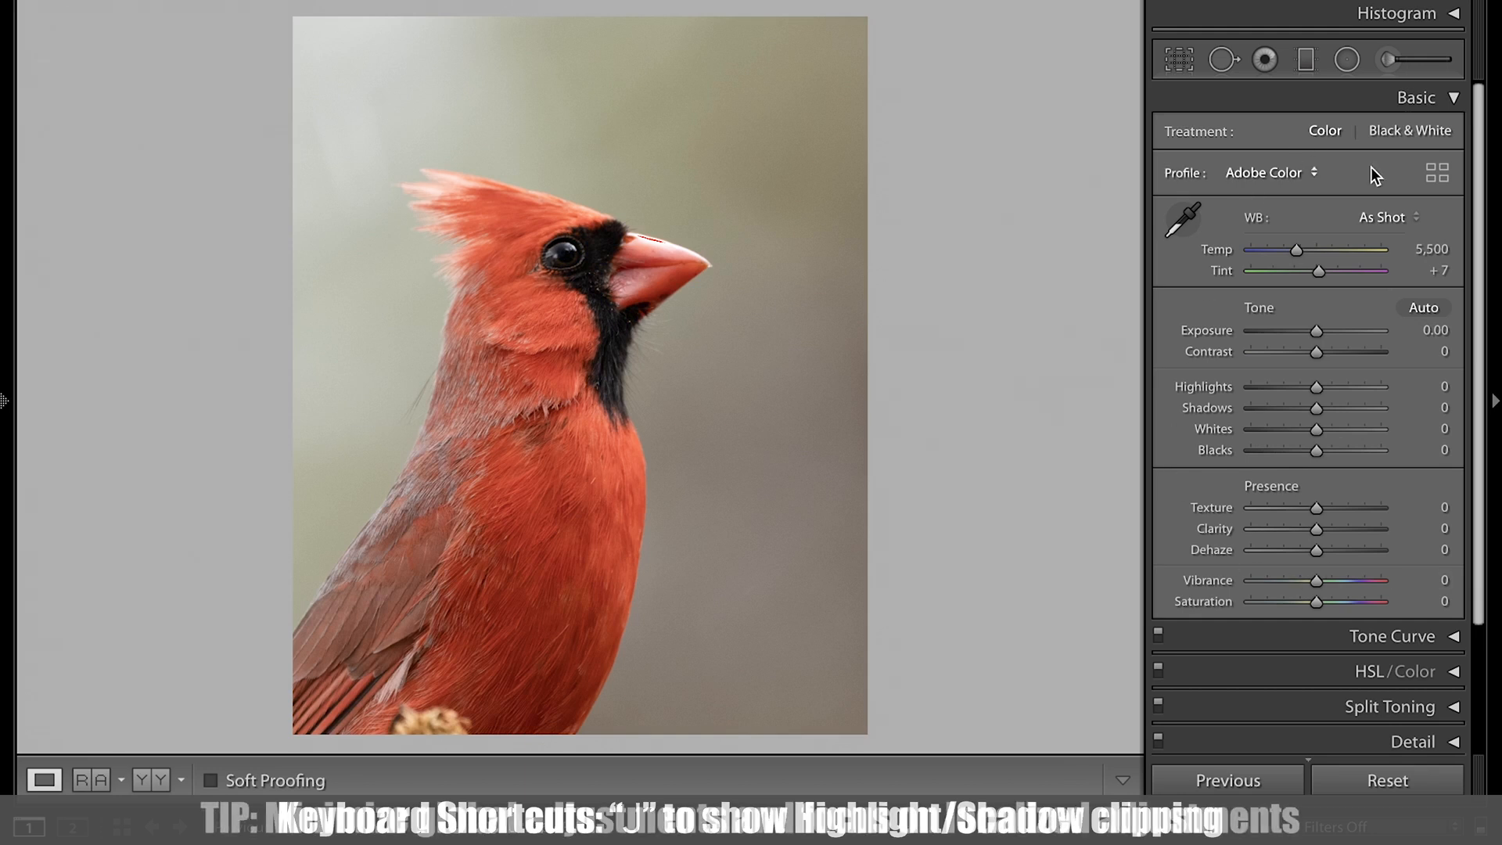
pyautogui.moveTo(1324, 331); pyautogui.dragTo(1334, 334)
pyautogui.doubleClick(1334, 333)
pyautogui.moveTo(1322, 406); pyautogui.dragTo(1385, 406)
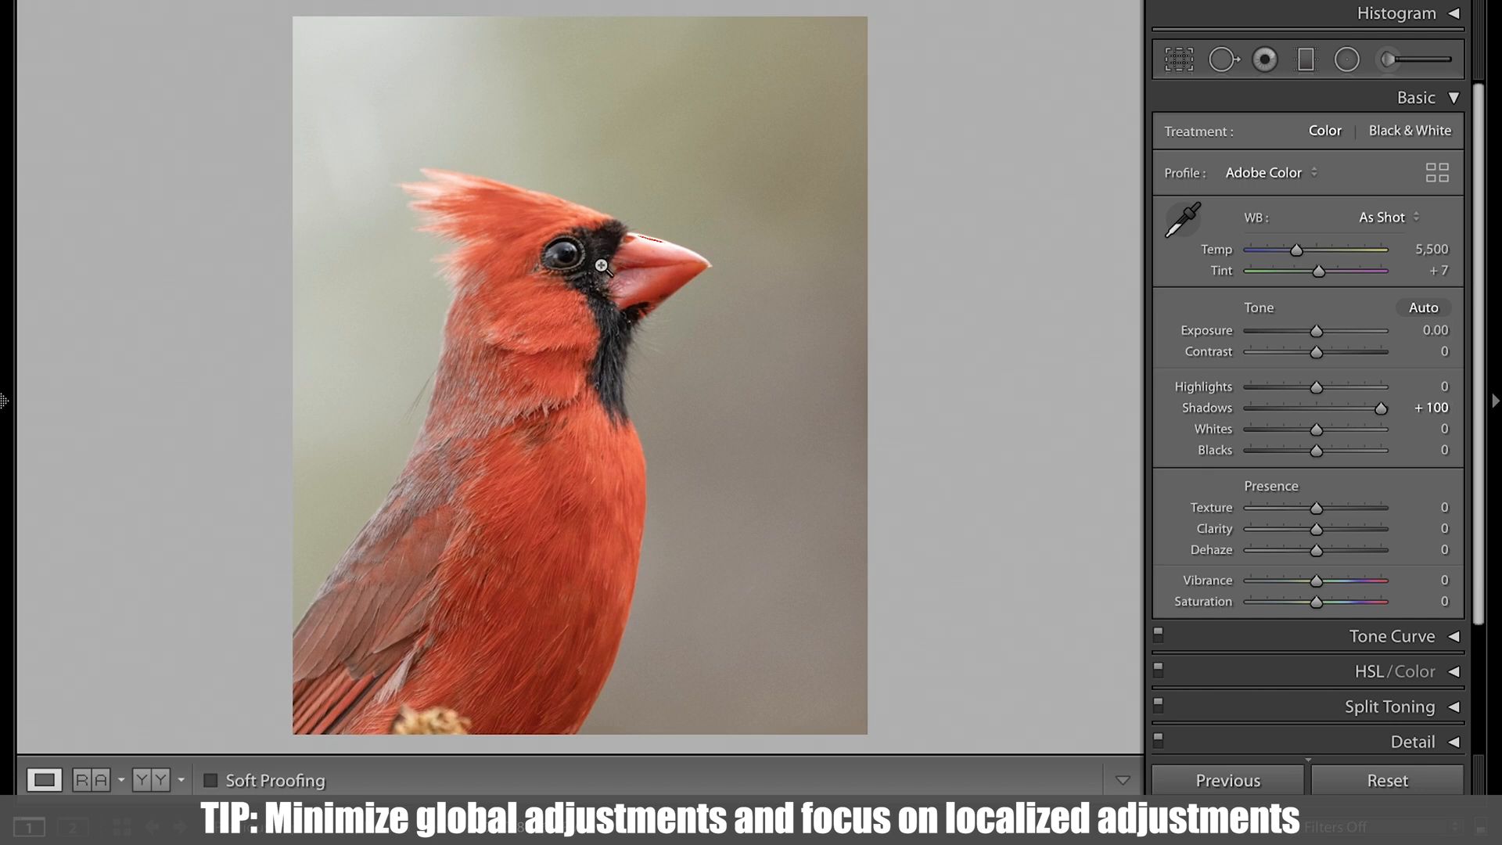
pyautogui.doubleClick(1222, 408)
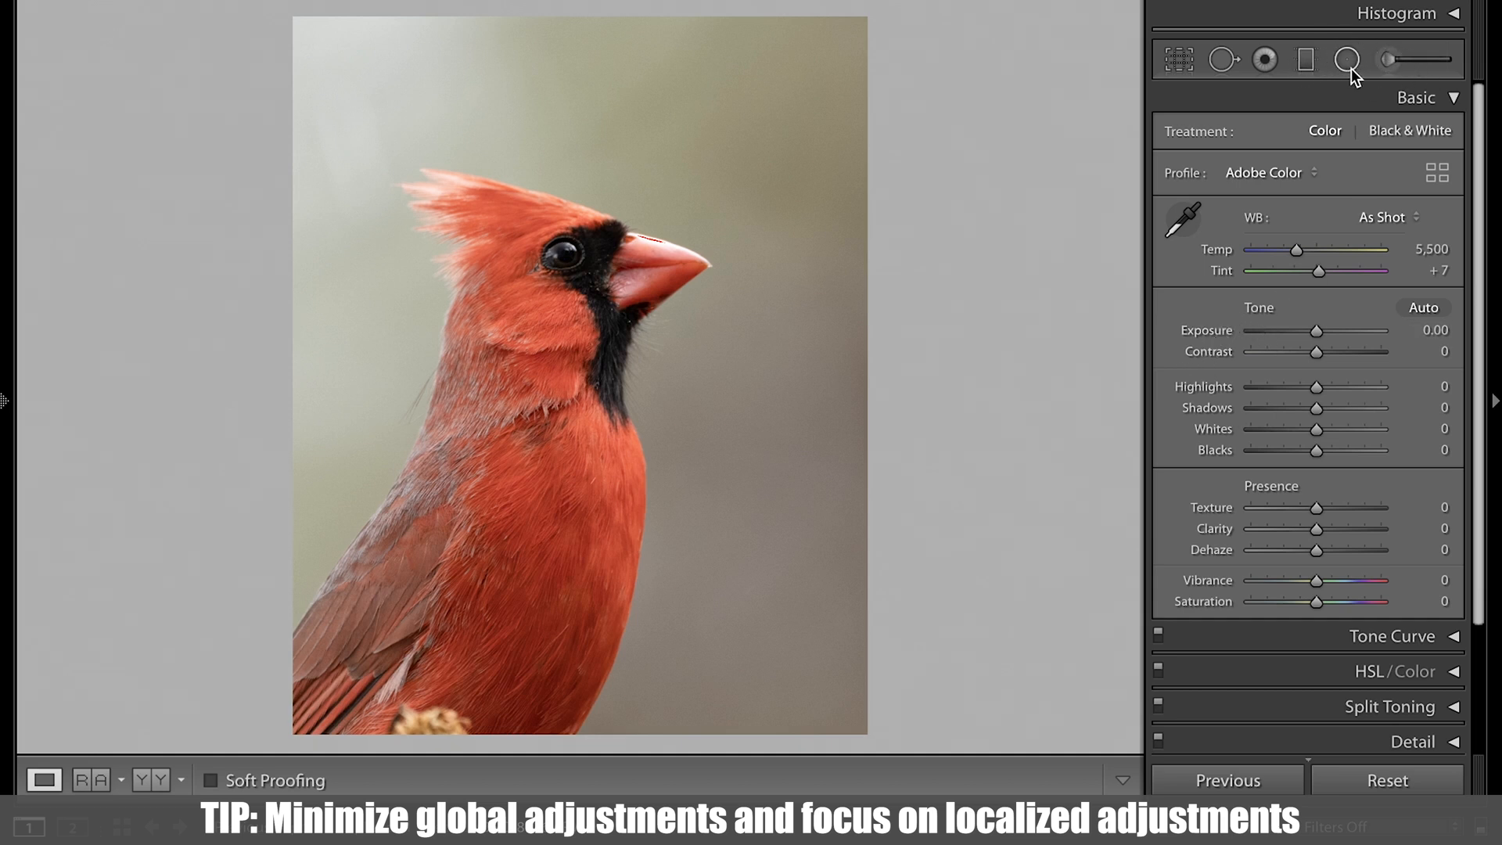
# Set Exposure to +0.30 and Contrast to +25, and fine-tune Clarity, Vibrance and Saturation slightly.
pyautogui.scroll(-2, 1369, 618)
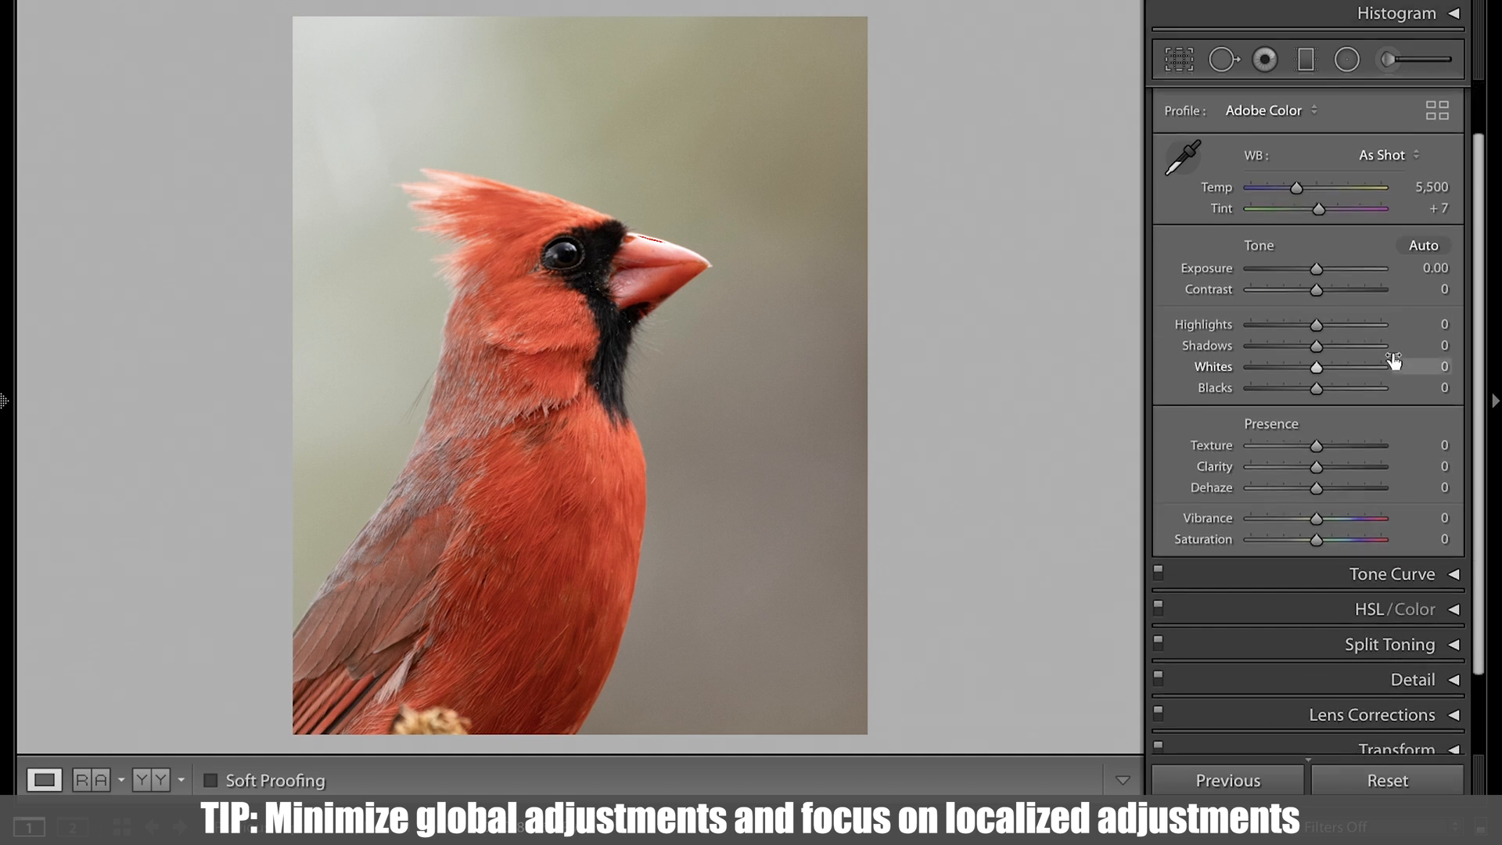
pyautogui.scroll(2, 1314, 344)
pyautogui.click(1319, 331)
pyautogui.moveTo(1319, 331); pyautogui.dragTo(1335, 349)
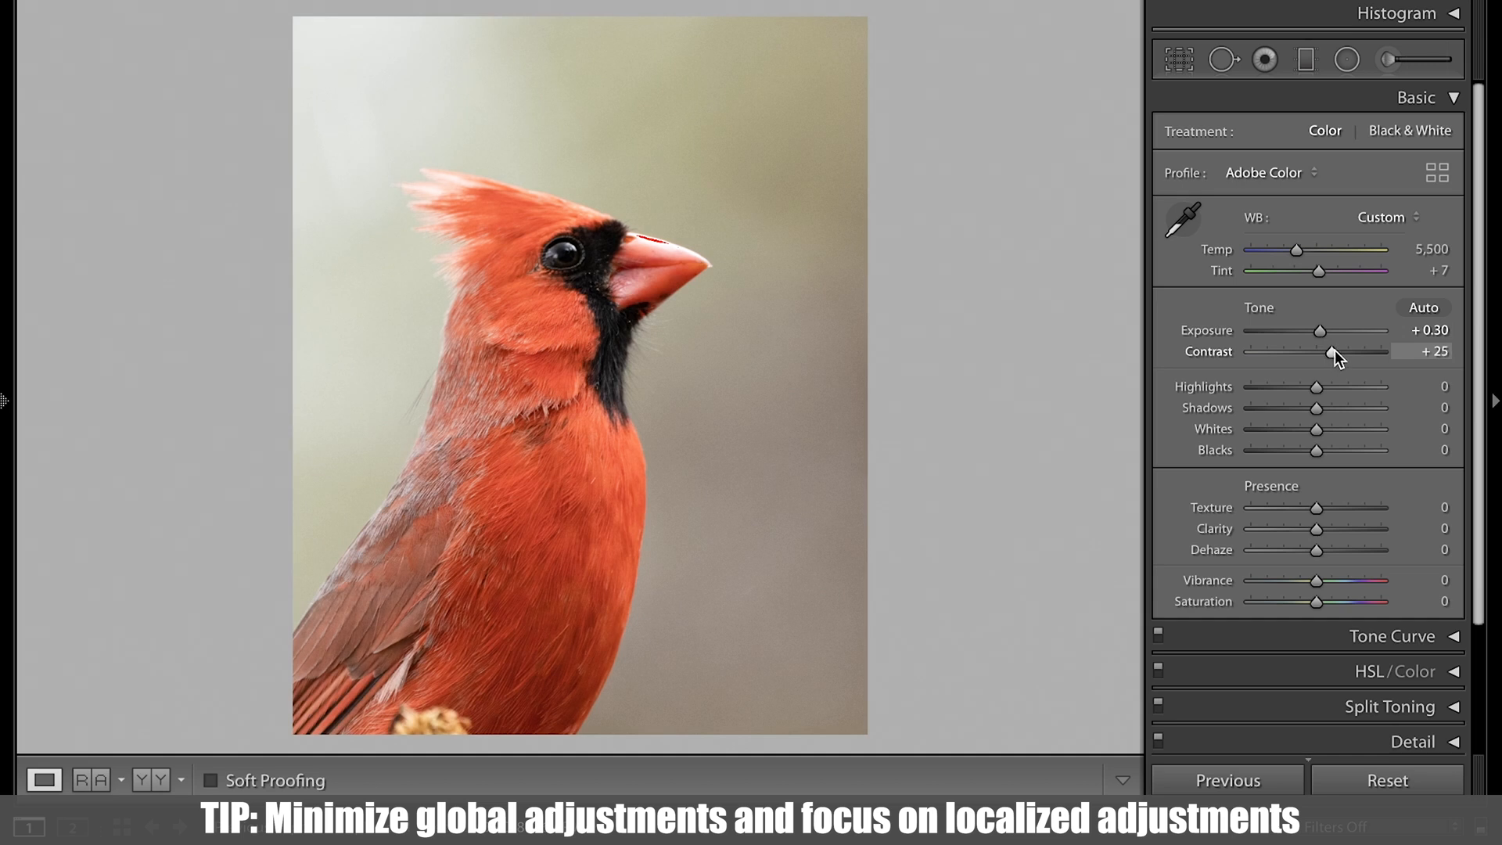
pyautogui.moveTo(1315, 529); pyautogui.dragTo(1320, 529)
pyautogui.moveTo(1315, 580); pyautogui.dragTo(1319, 600)
pyautogui.click(1448, 96)
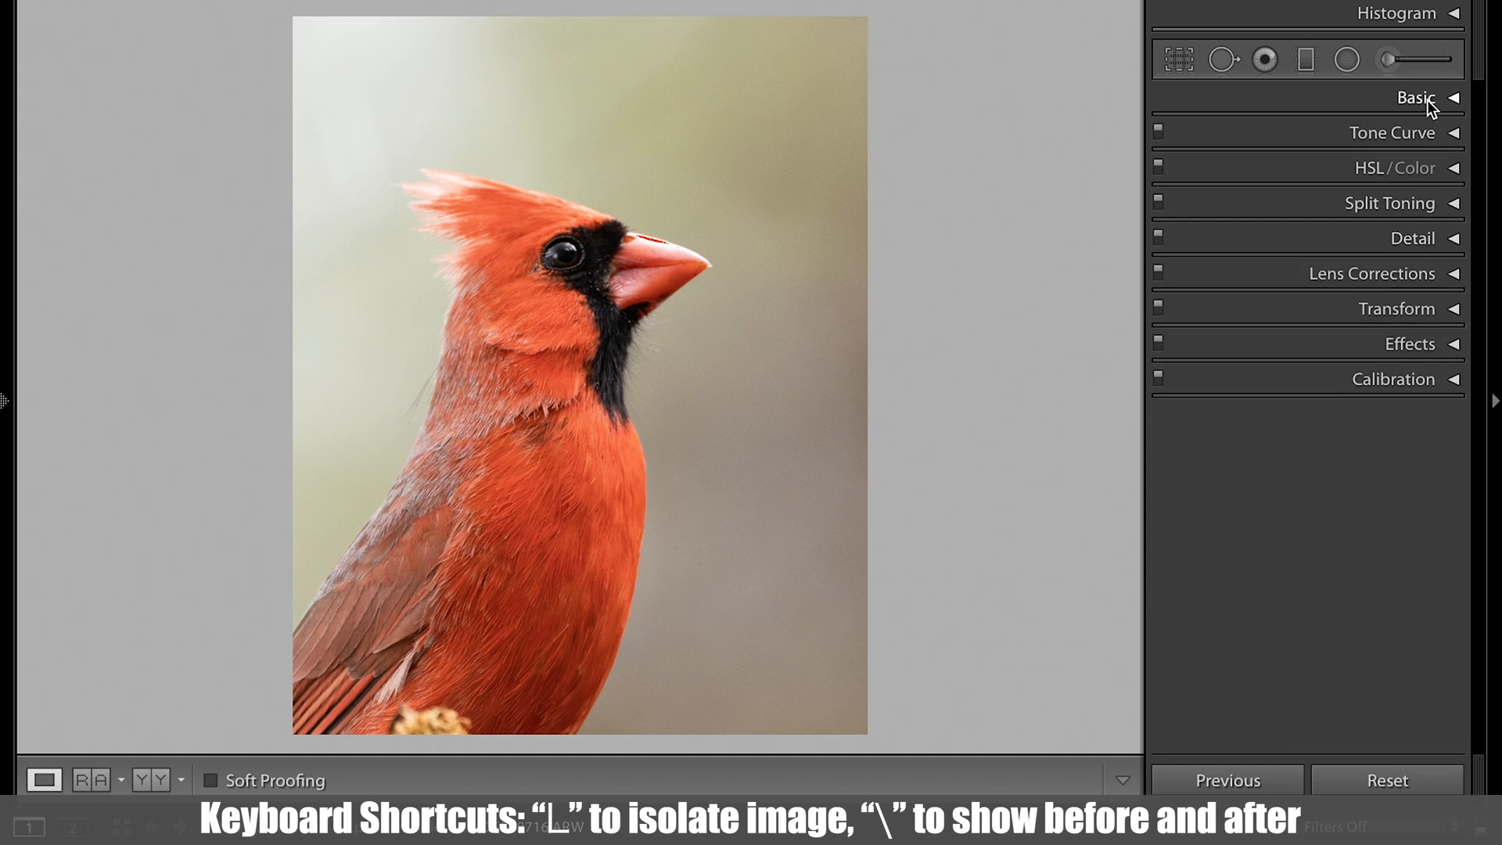
# Isolate the photo with the interface blacked out and compare its before and after versions.
pyautogui.press('l')
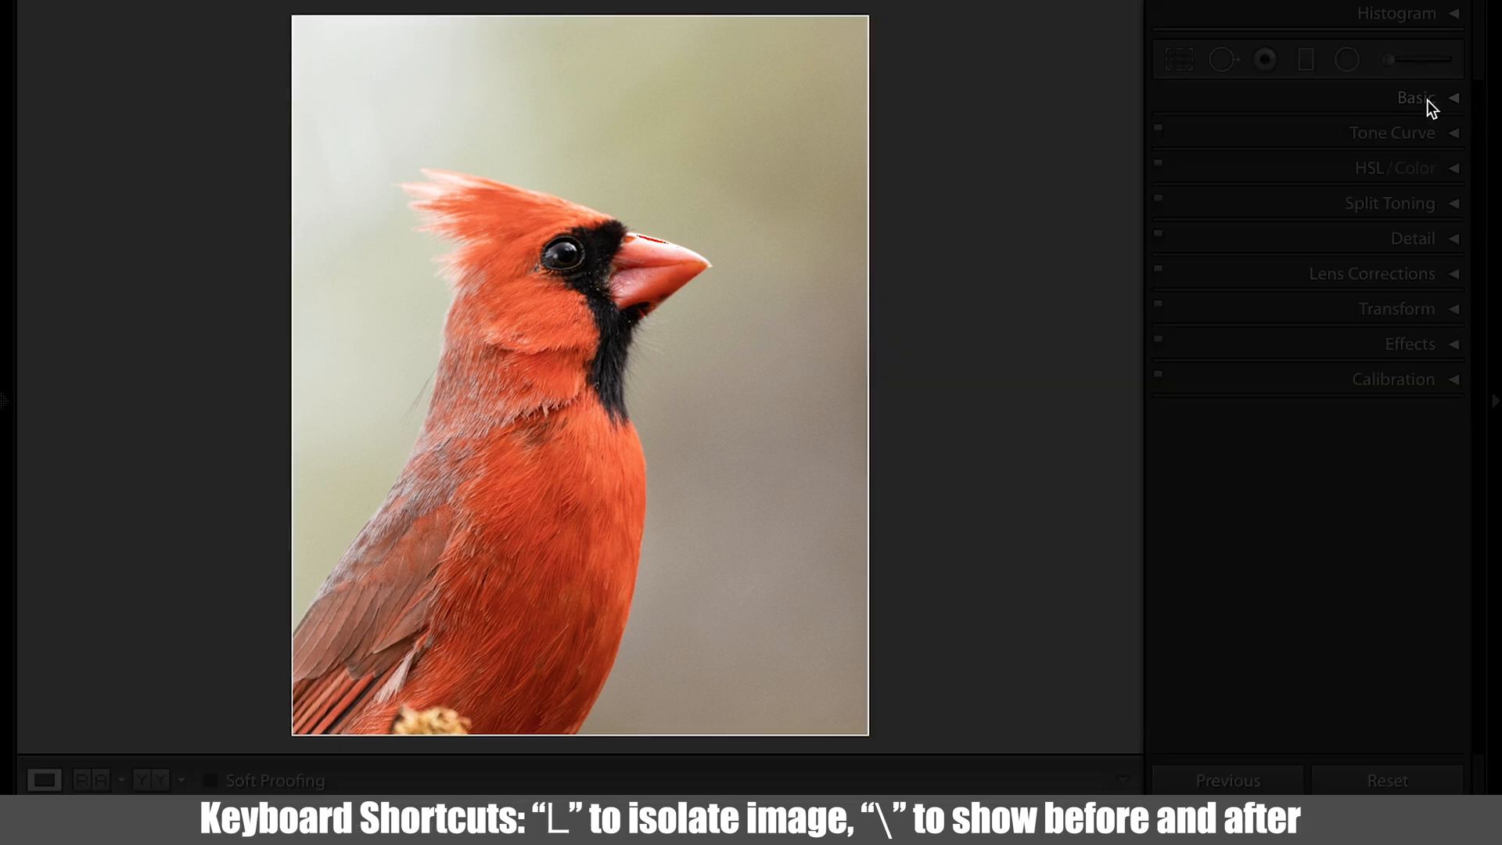
pyautogui.press('l')
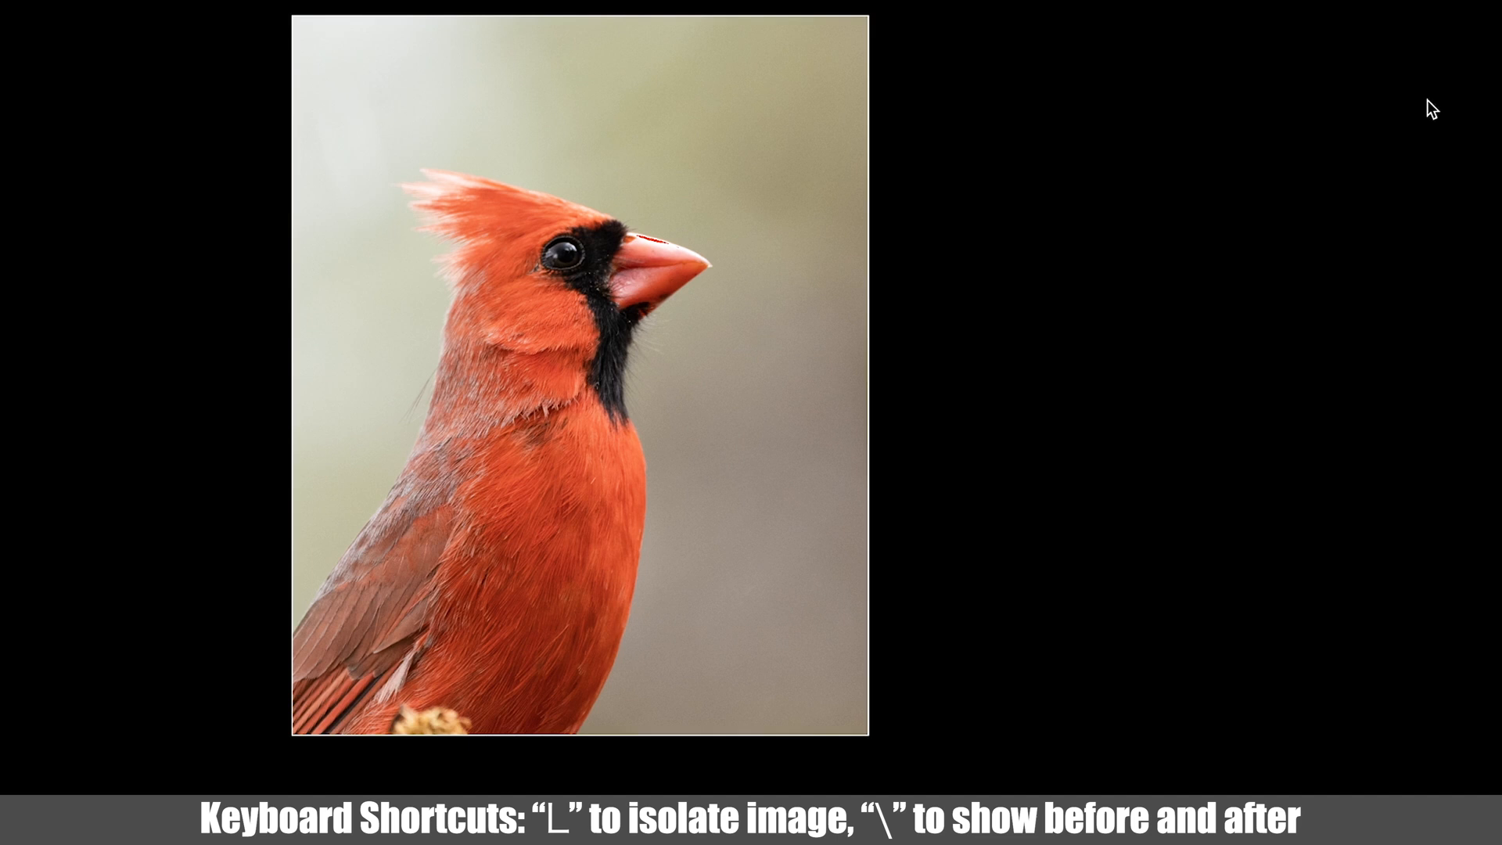
pyautogui.press('\\')
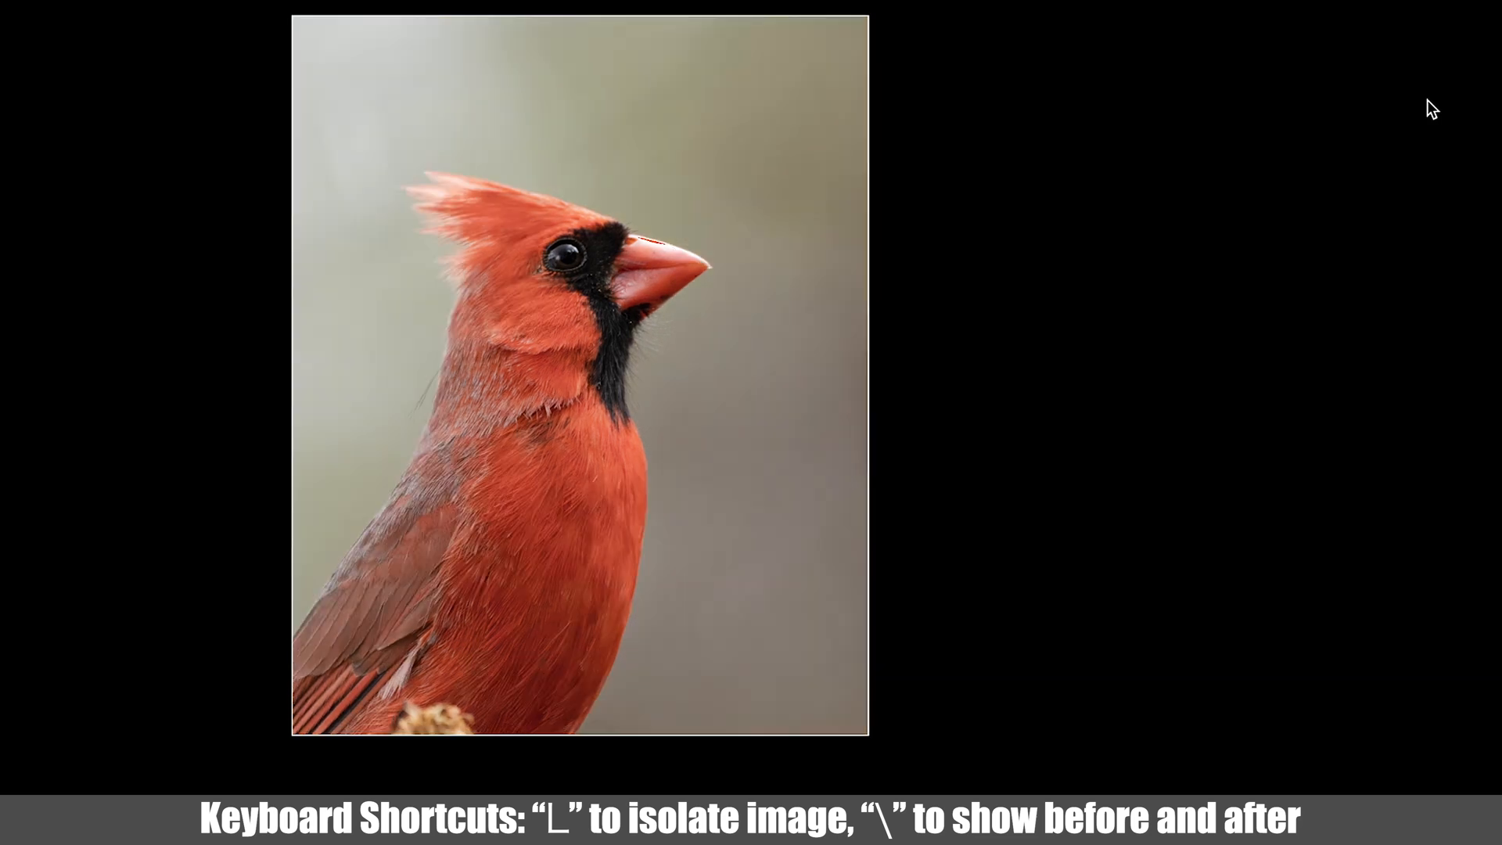
pyautogui.press('\\')
pyautogui.press('\\')
pyautogui.press('\\')
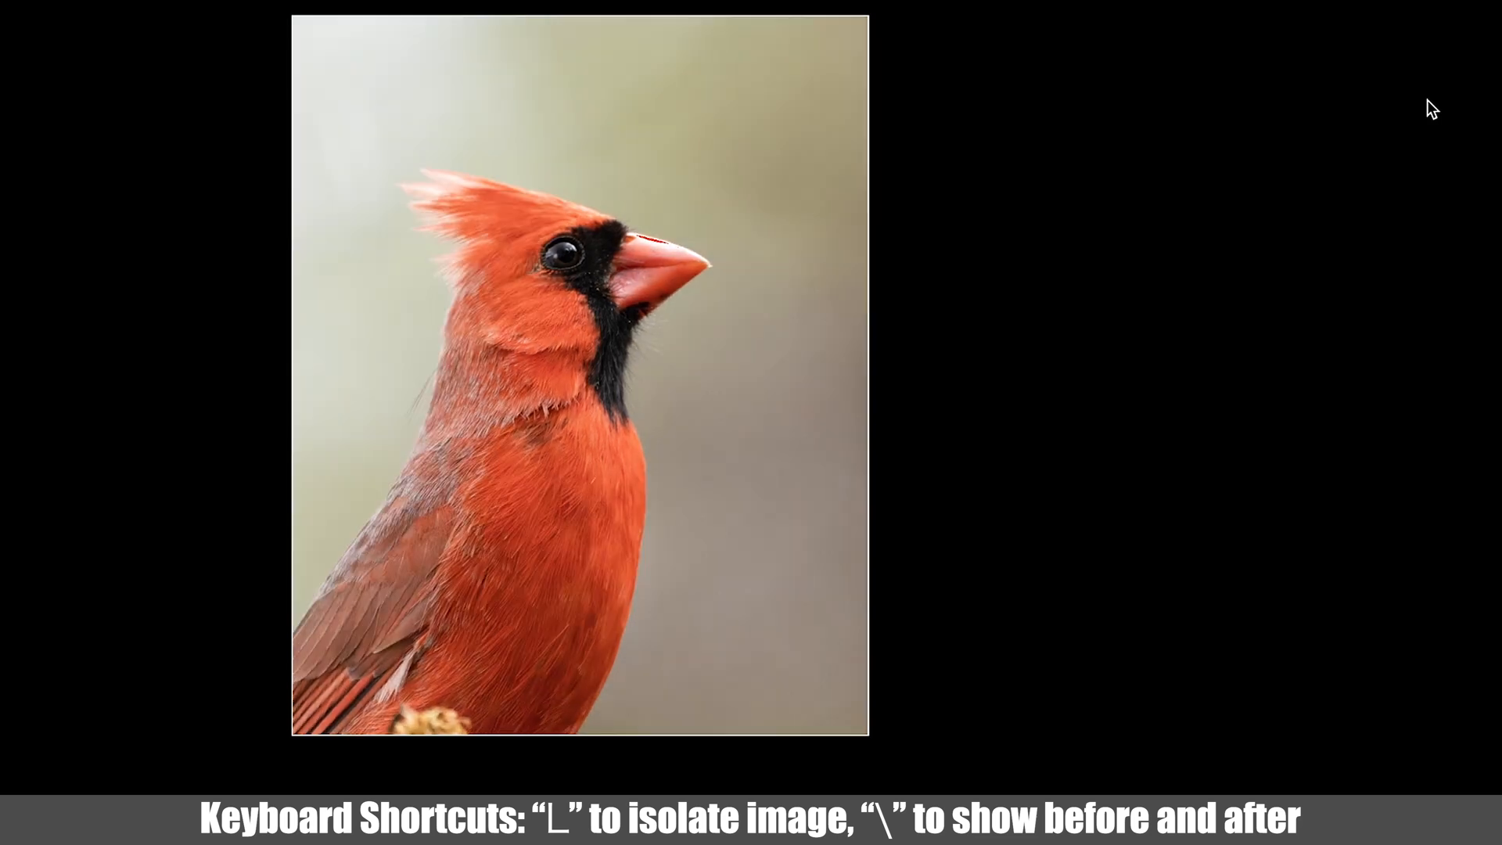
pyautogui.press('\\')
pyautogui.press('\\')
pyautogui.press('l')
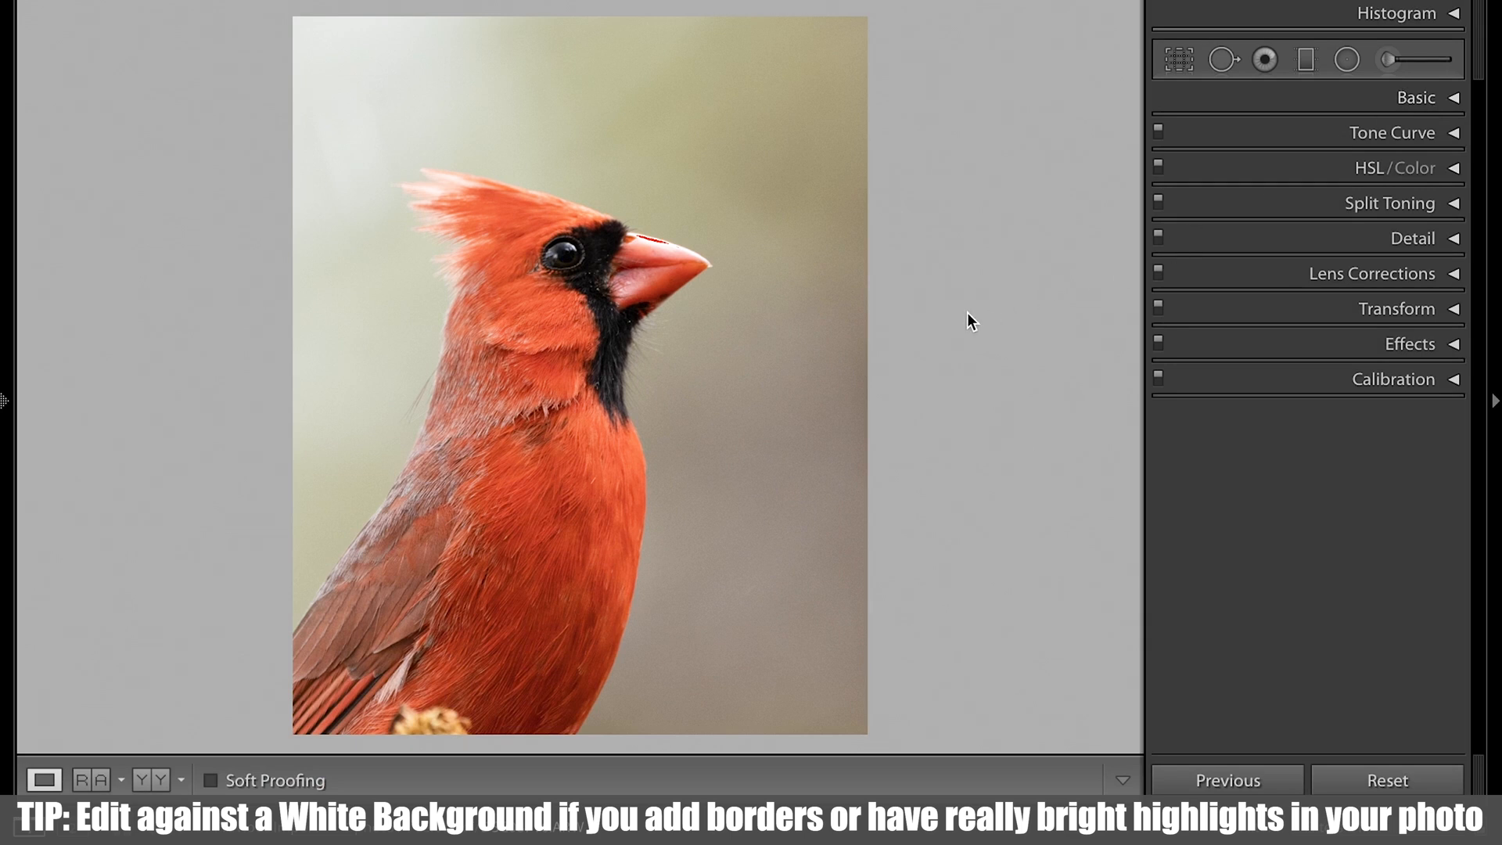
# Try a white background around the photo and switch it back to gray.
pyautogui.rightClick(966, 311)
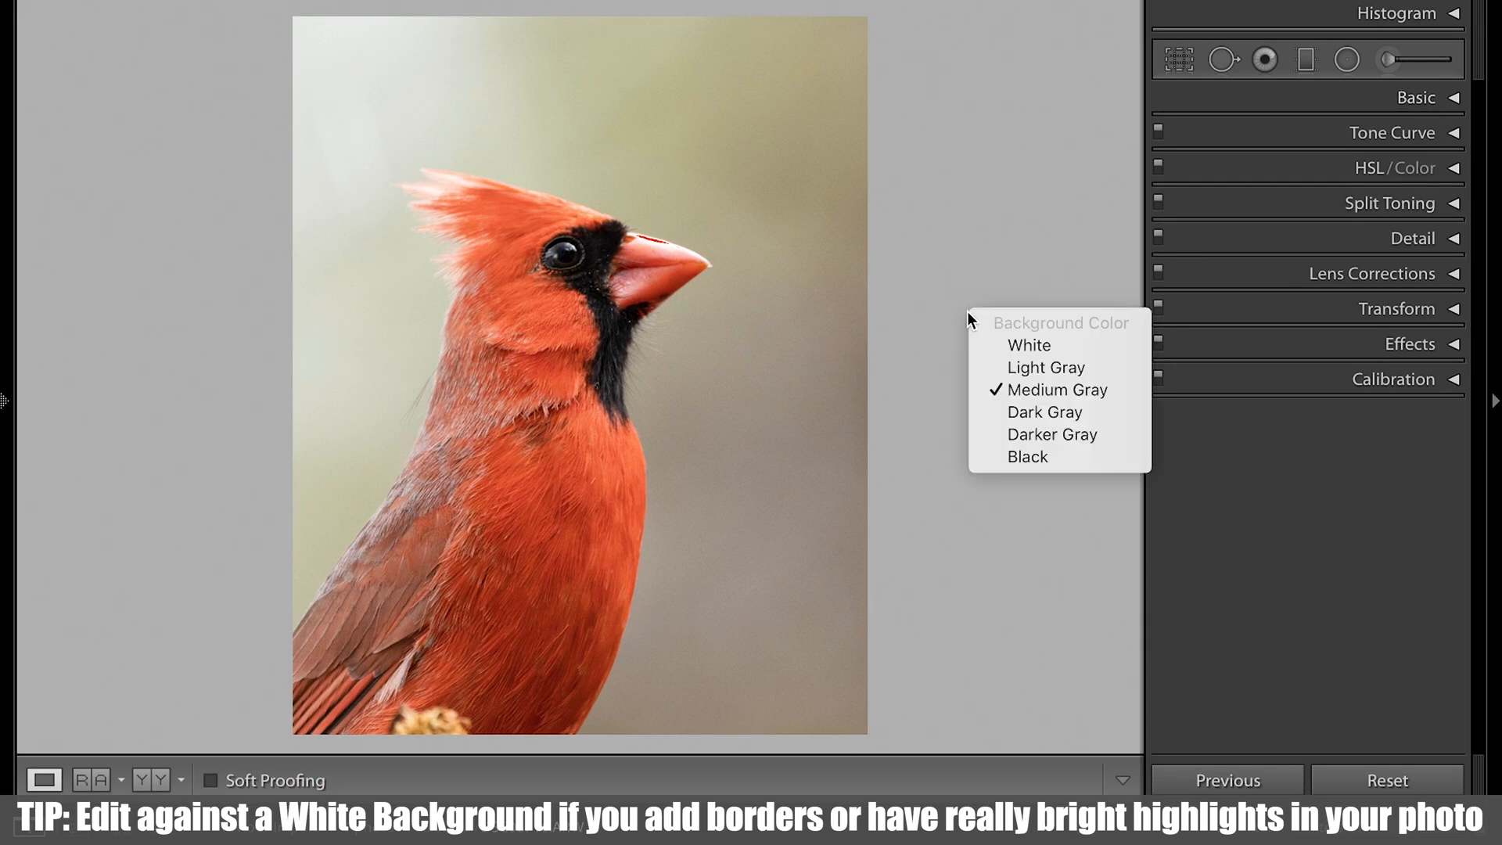
pyautogui.click(997, 344)
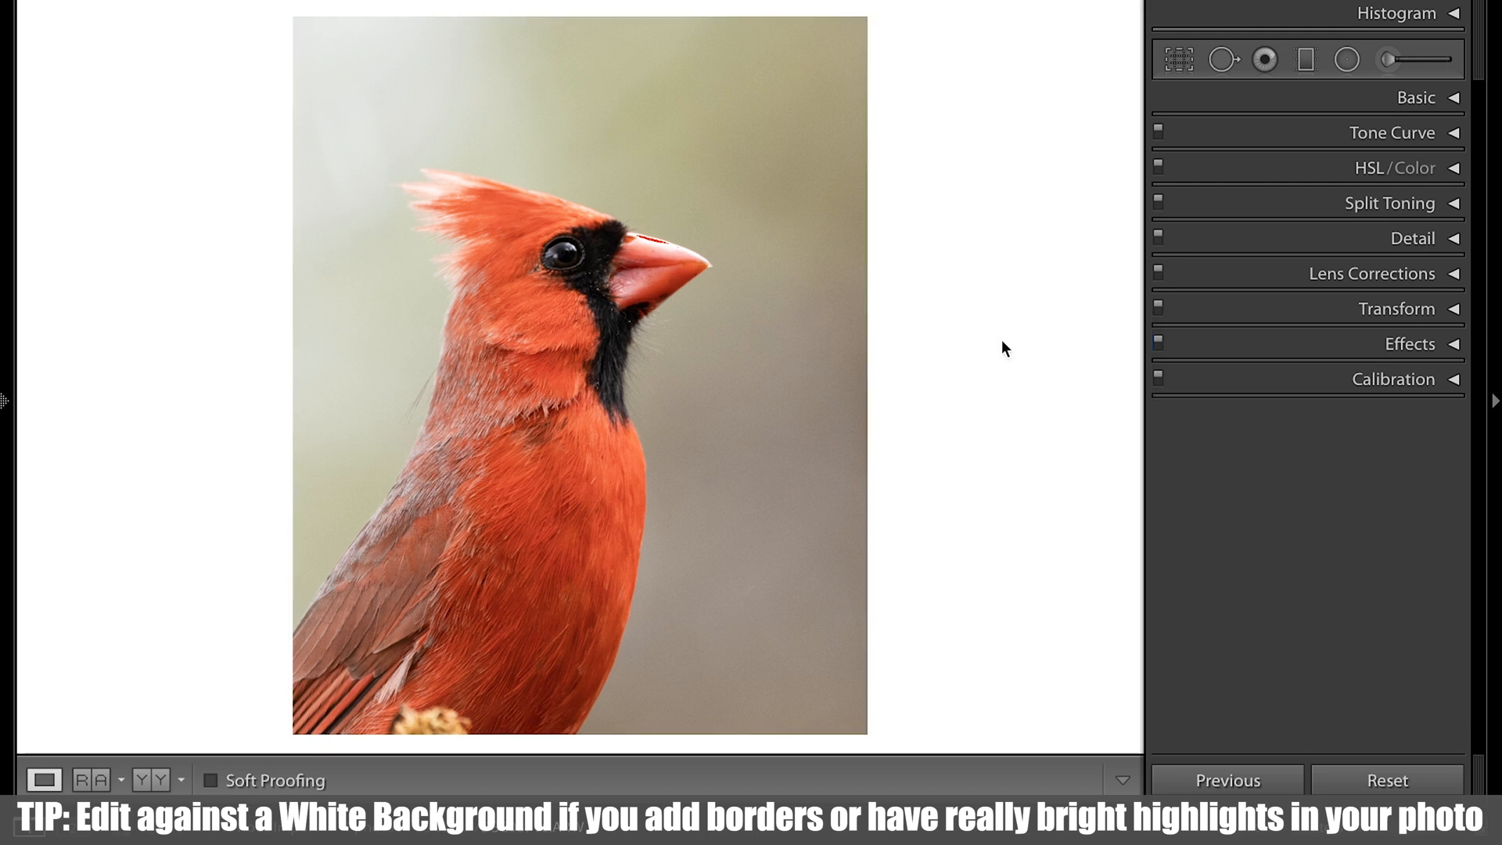
pyautogui.rightClick(987, 289)
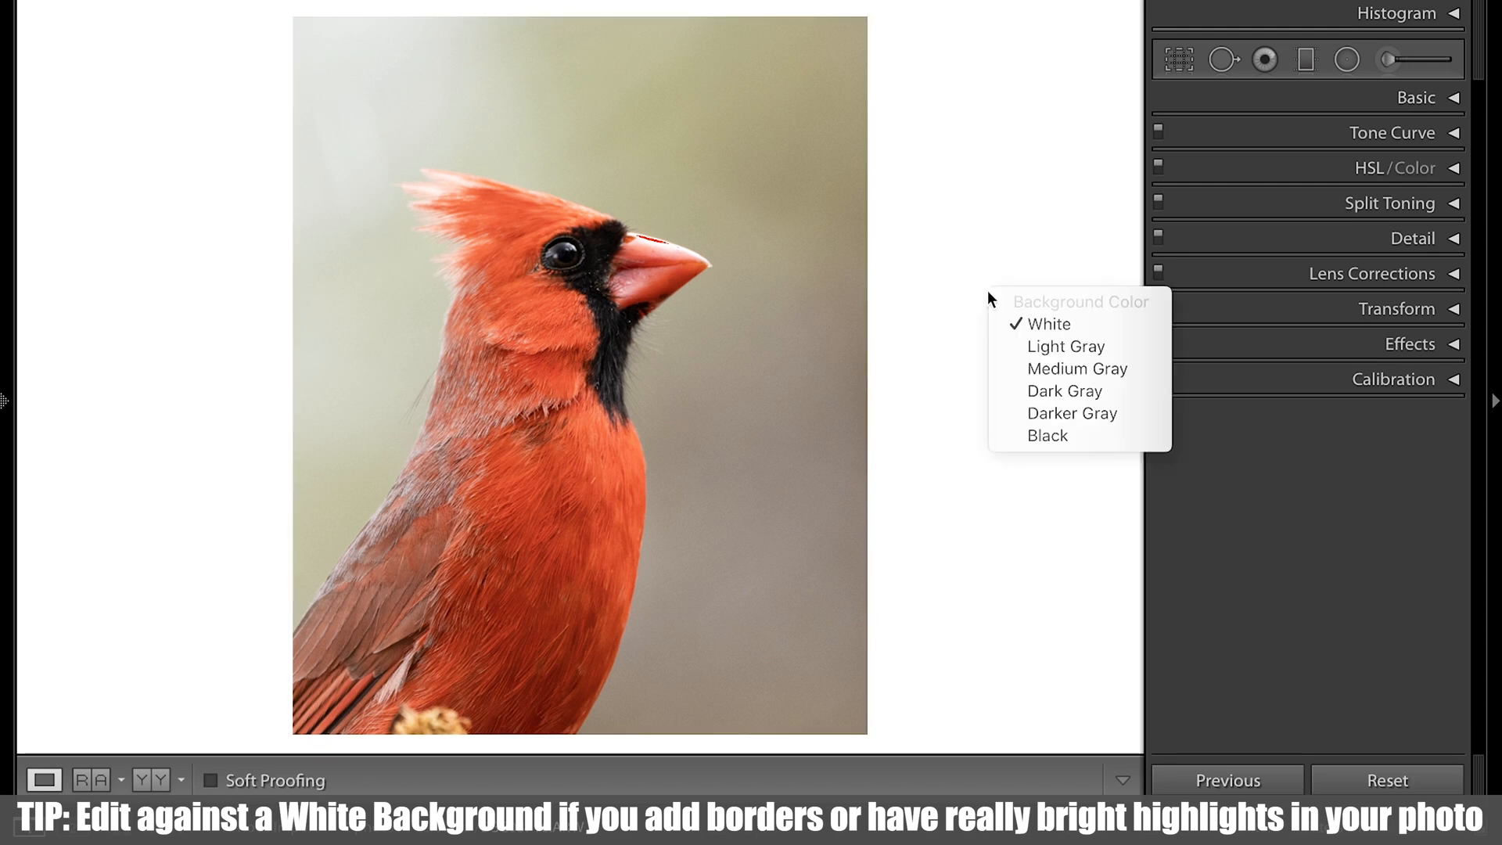
pyautogui.click(1023, 344)
pyautogui.click(1448, 98)
pyautogui.click(1444, 100)
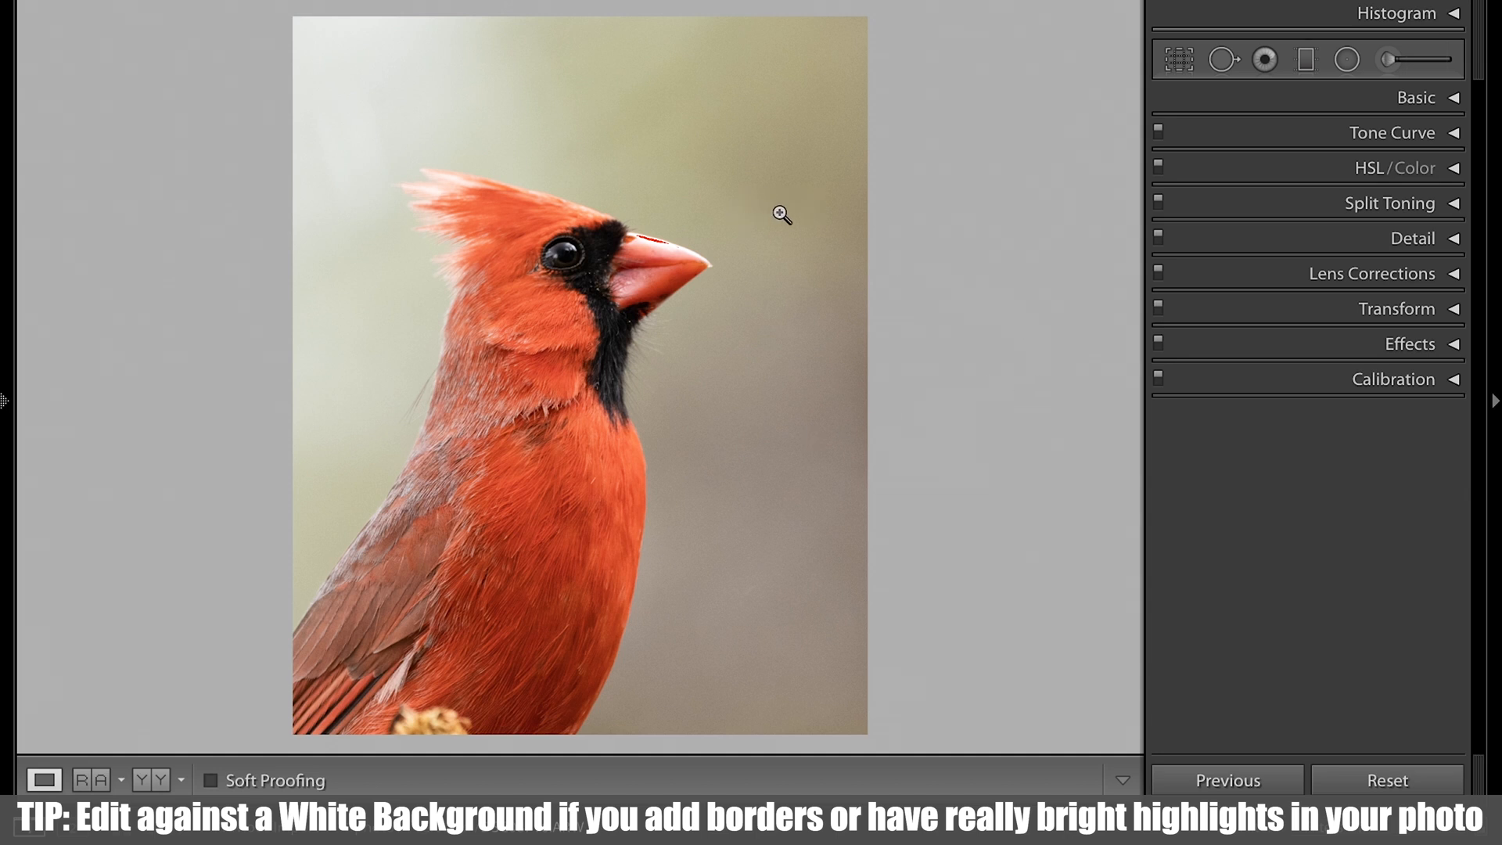
# Open the HSL Hue adjustments and test a shift of the Red hue, resetting it to 0.
pyautogui.click(1452, 171)
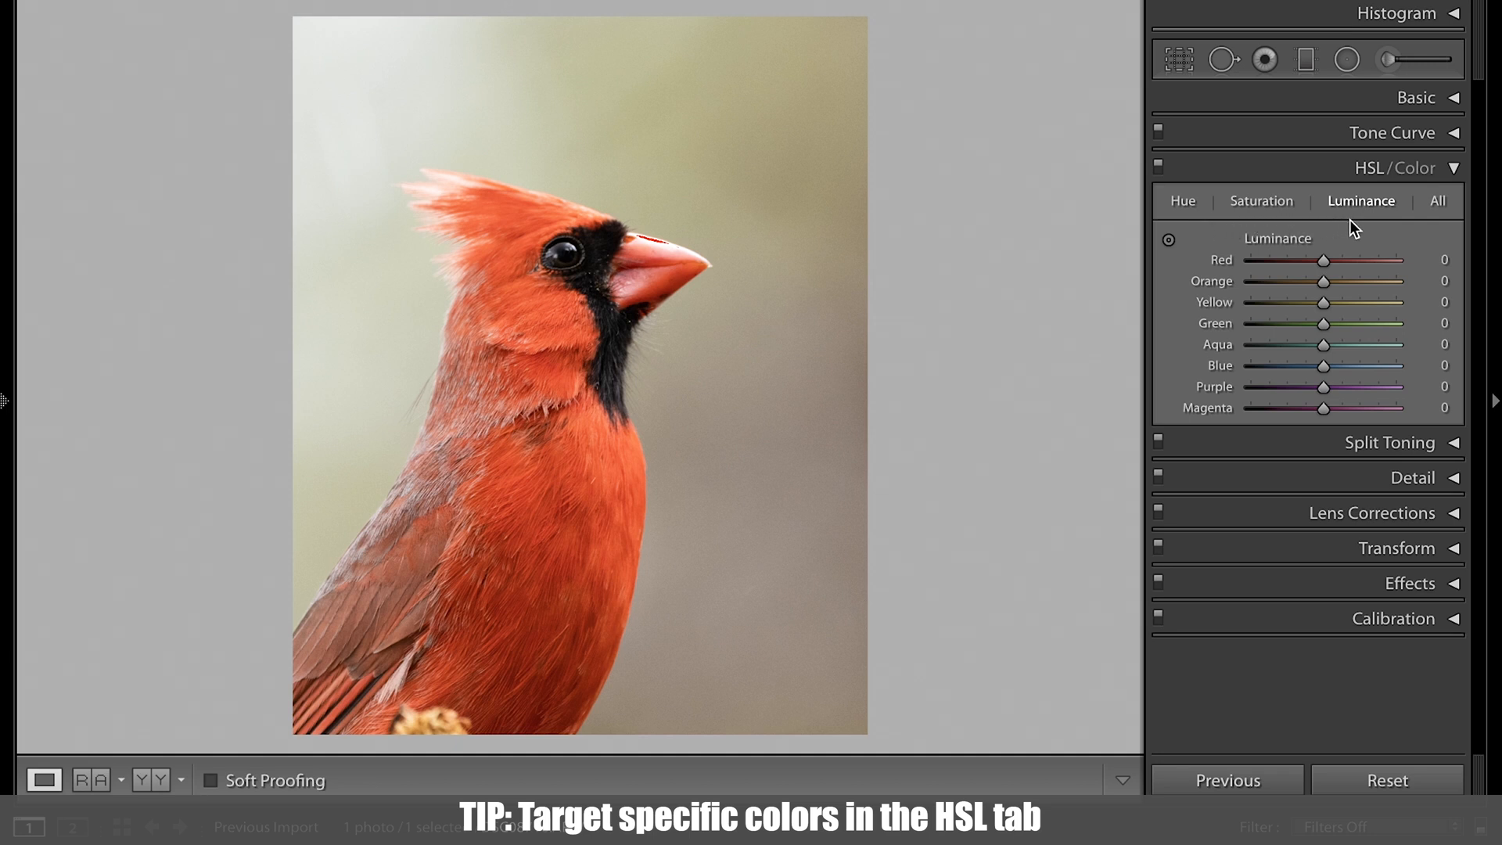
pyautogui.click(1186, 203)
pyautogui.moveTo(1322, 260)
pyautogui.mouseDown()
pyautogui.moveTo(1387, 269)
pyautogui.moveTo(1311, 268)
pyautogui.mouseUp()
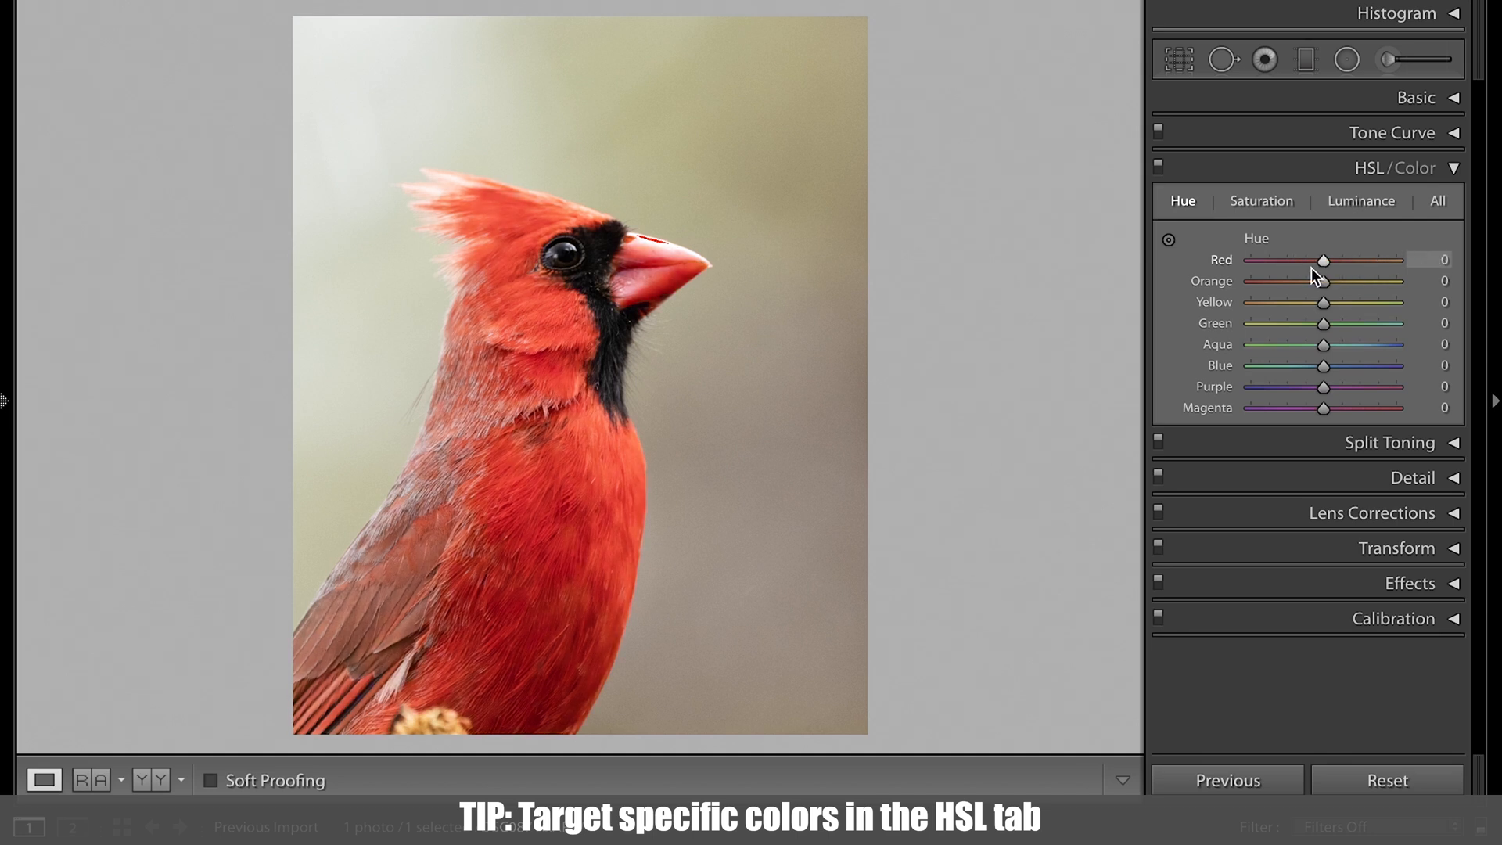
pyautogui.doubleClick(1311, 268)
# Using targeted hue adjustment, shift the cardinal's Red to -14 and Orange to -11, and make the background greener.
pyautogui.click(1168, 240)
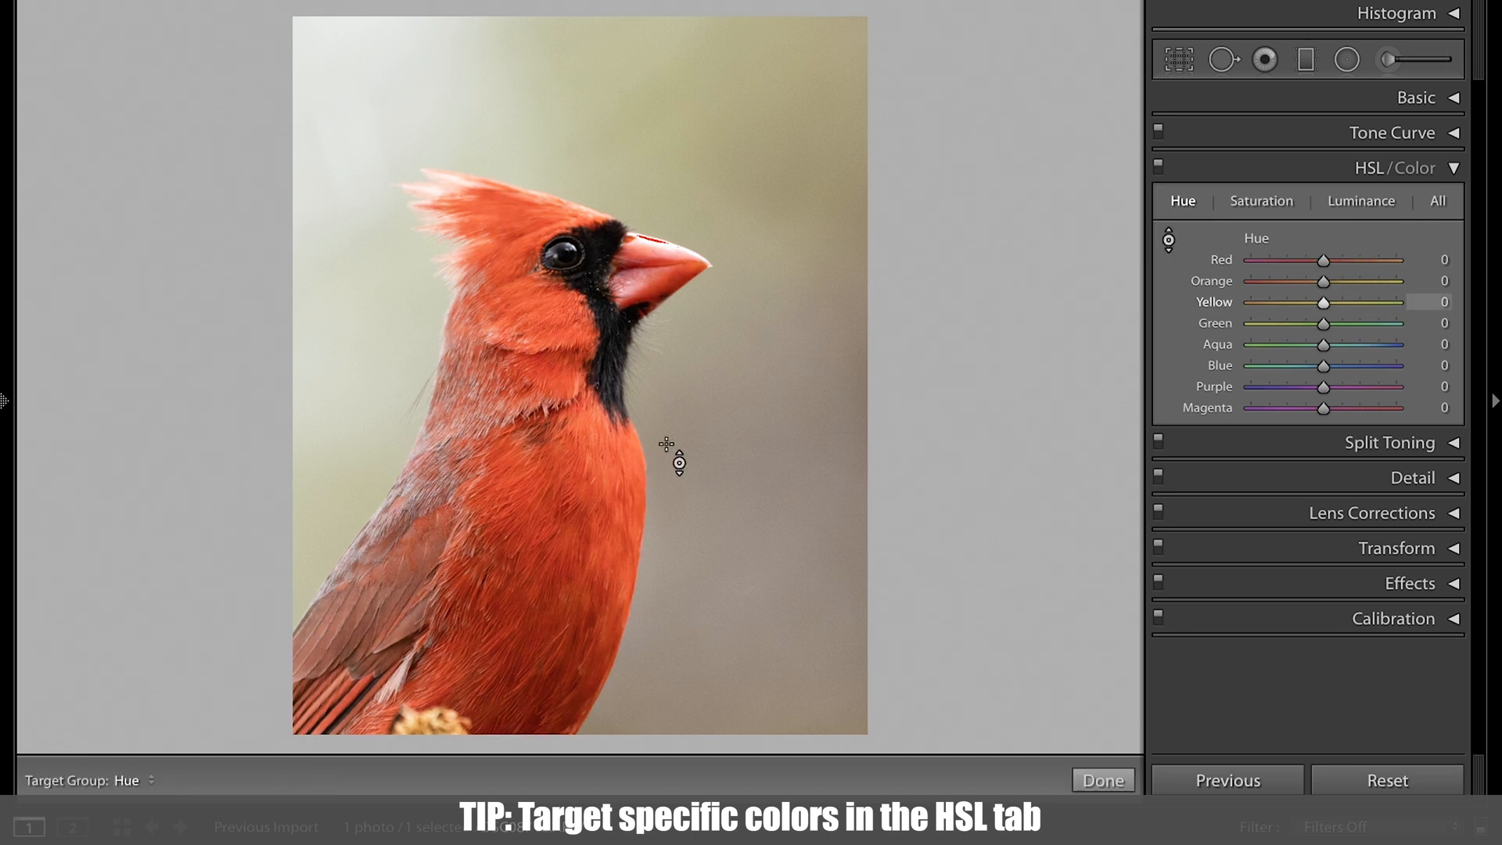
pyautogui.moveTo(548, 501)
pyautogui.mouseDown()
pyautogui.moveTo(547, 467)
pyautogui.moveTo(547, 562)
pyautogui.moveTo(548, 515)
pyautogui.mouseUp()
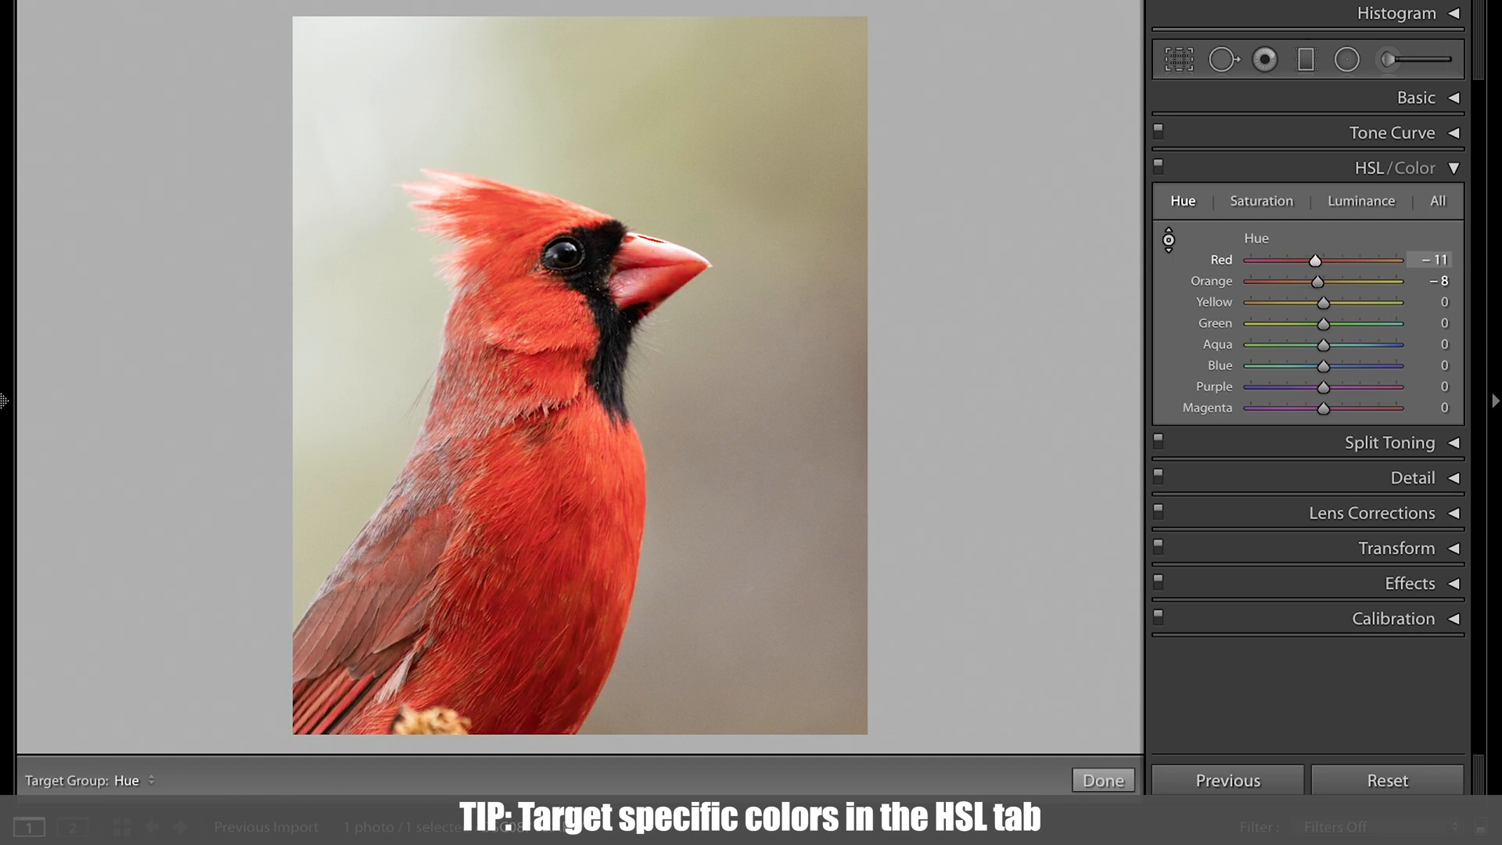
pyautogui.moveTo(547, 514); pyautogui.dragTo(566, 503)
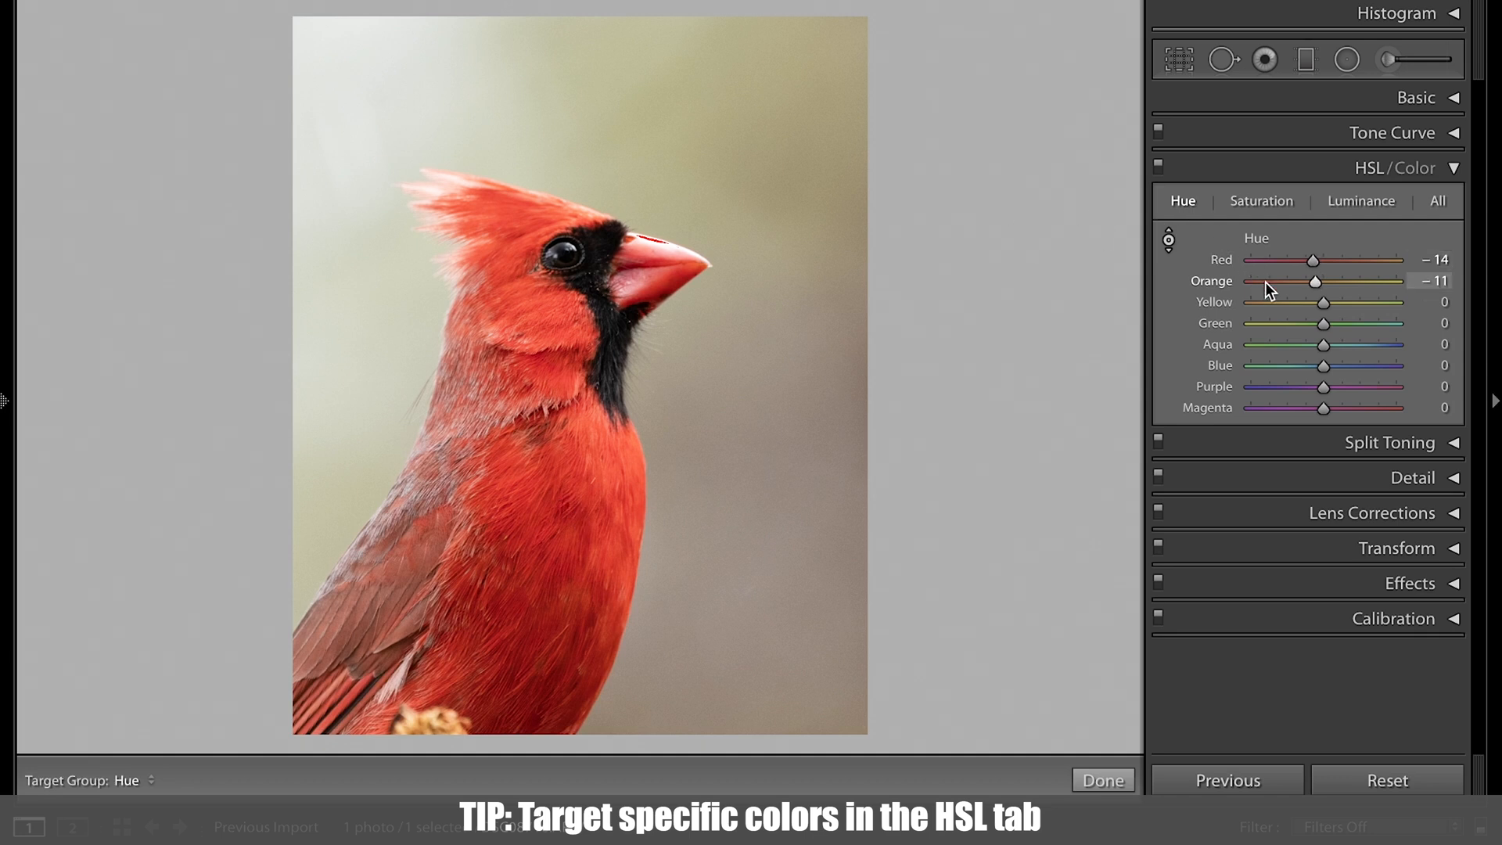
pyautogui.moveTo(707, 148); pyautogui.dragTo(707, 95)
# Target HSL saturation to Red -8, Orange -7, Yellow +17 and Green +1, and luminance to Red -13 and Orange -8.
pyautogui.click(1261, 201)
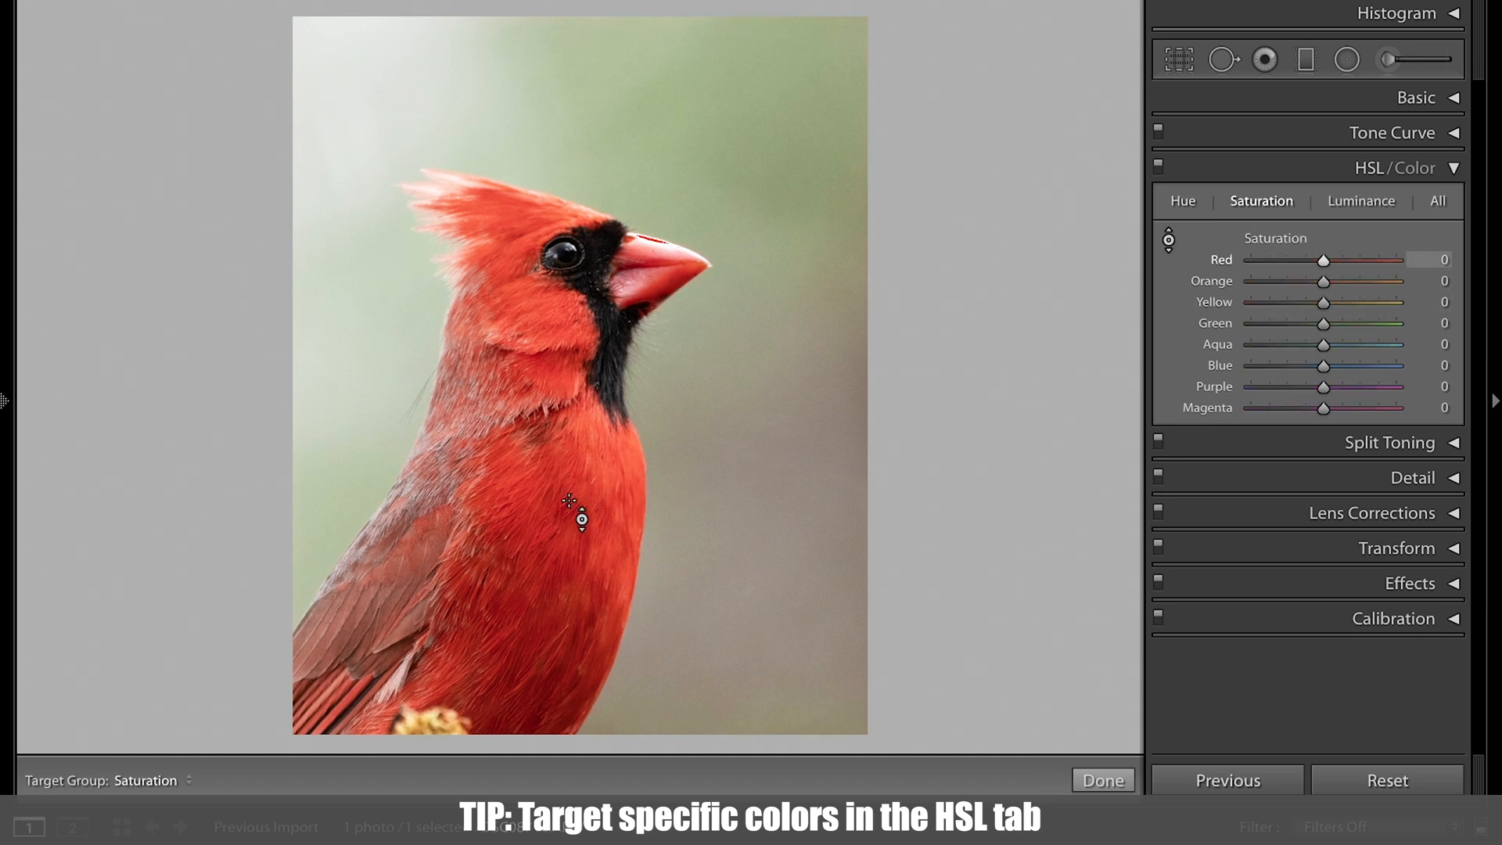
pyautogui.moveTo(570, 501); pyautogui.dragTo(569, 509)
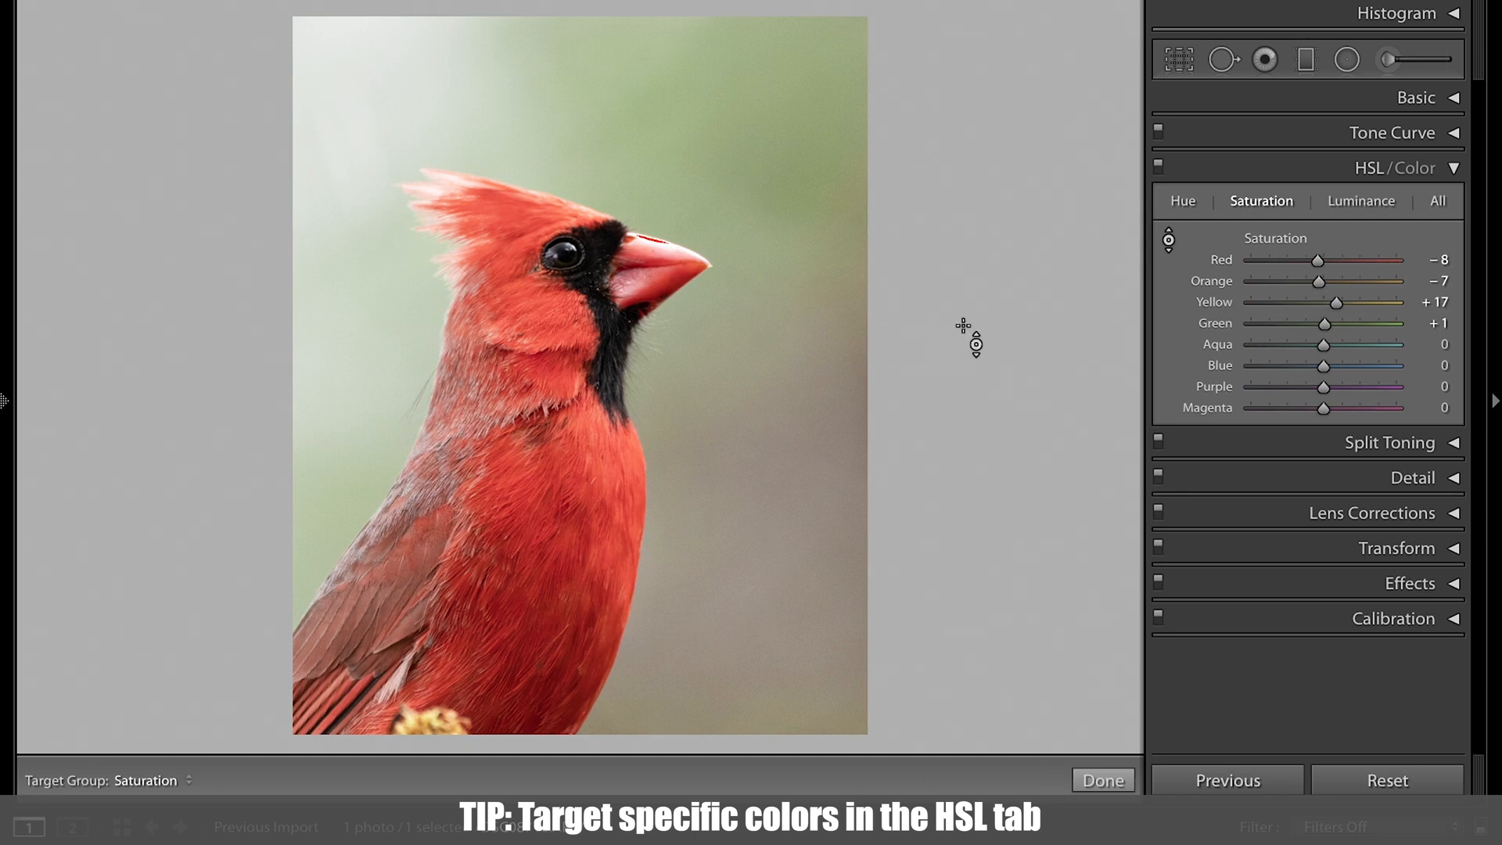
pyautogui.click(1352, 204)
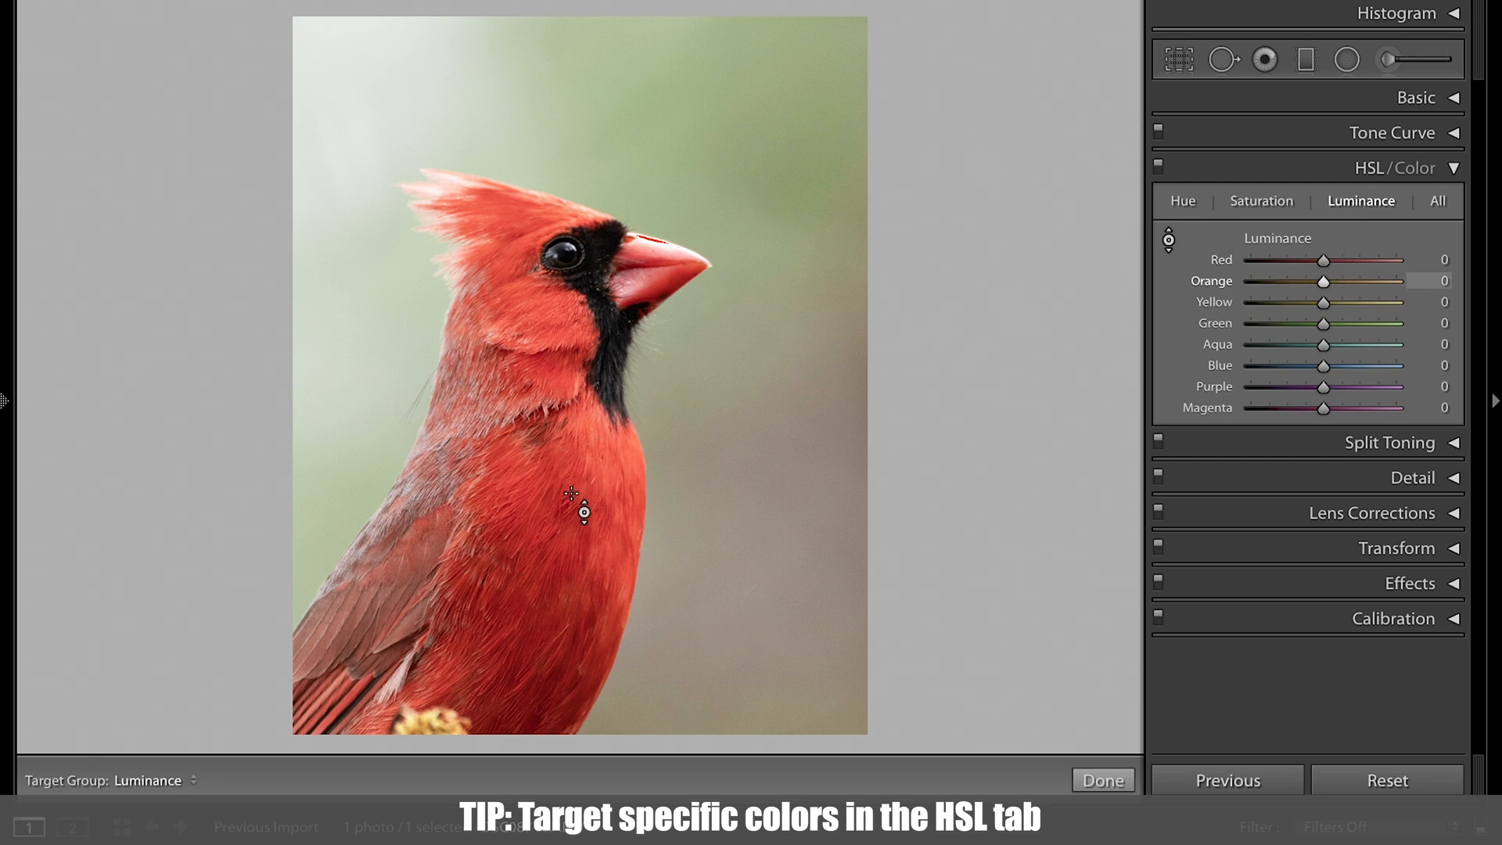
pyautogui.moveTo(563, 518); pyautogui.dragTo(563, 529)
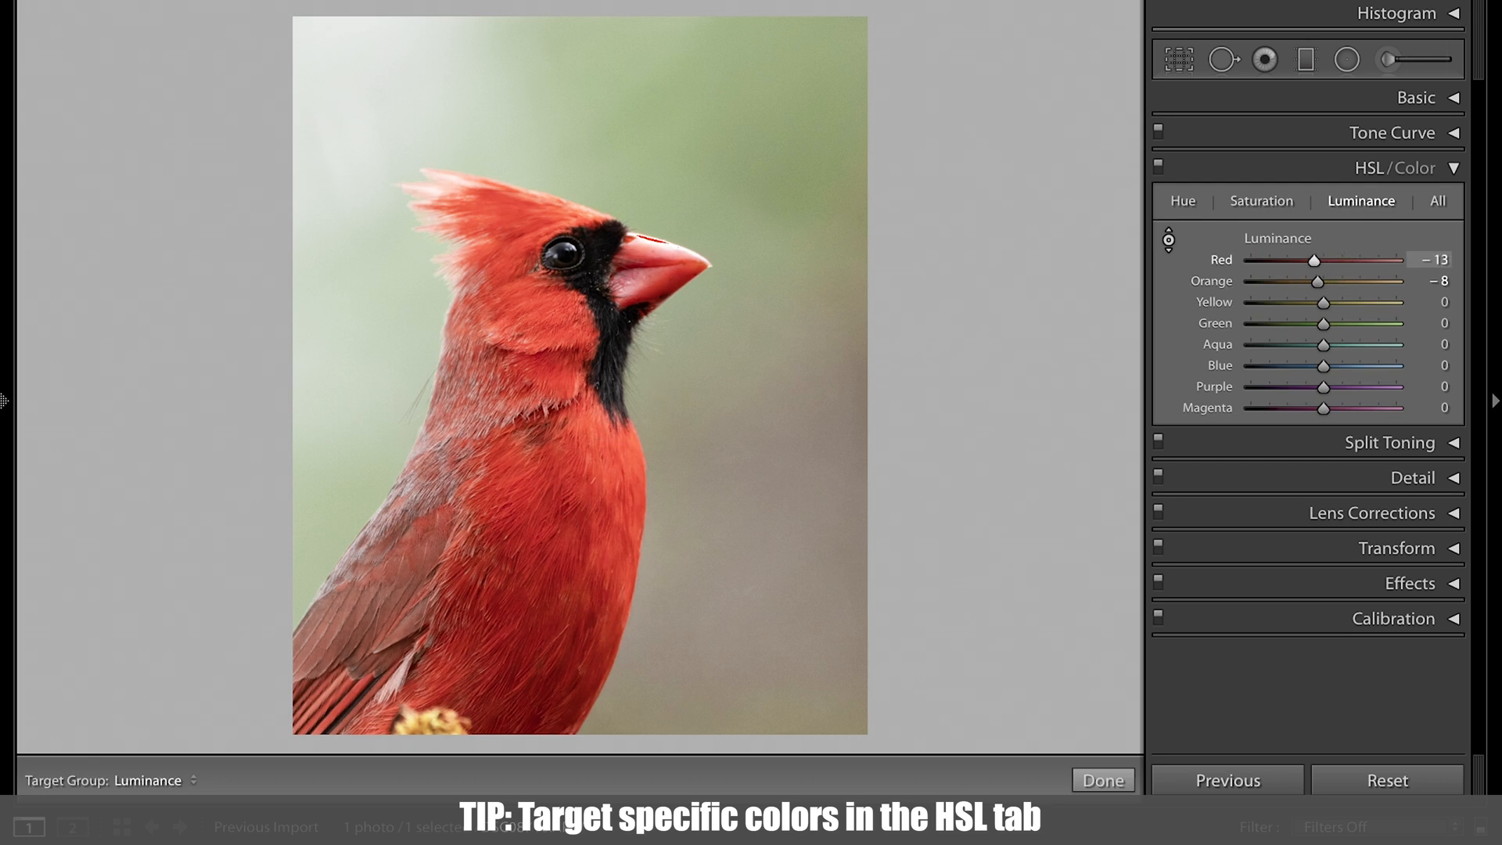
# Dim the interface around the photo to review the color changes, restore it and close the HSL adjustments.
pyautogui.press('l')
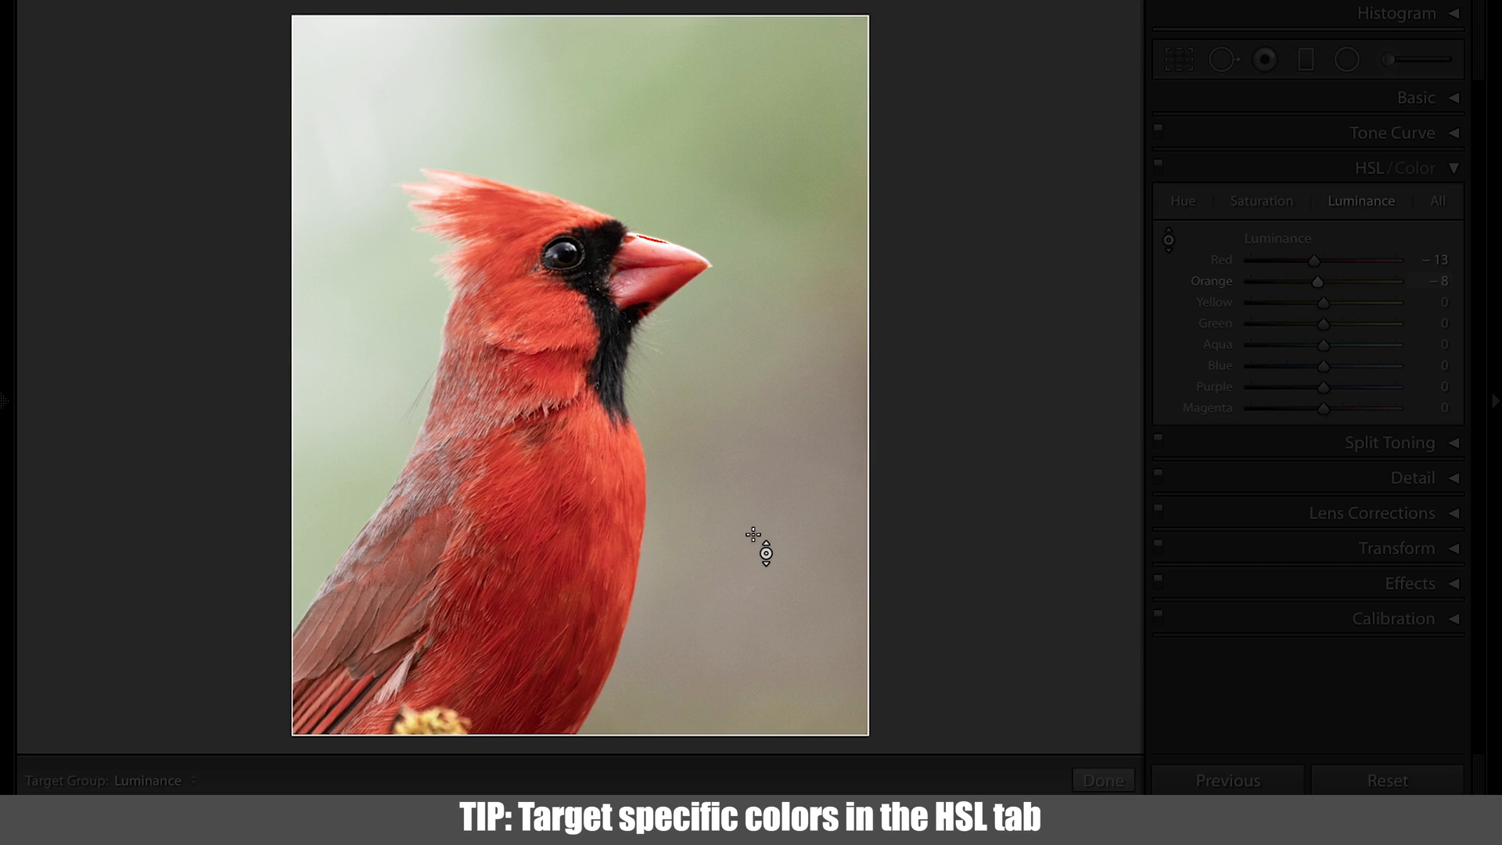
pyautogui.press('l')
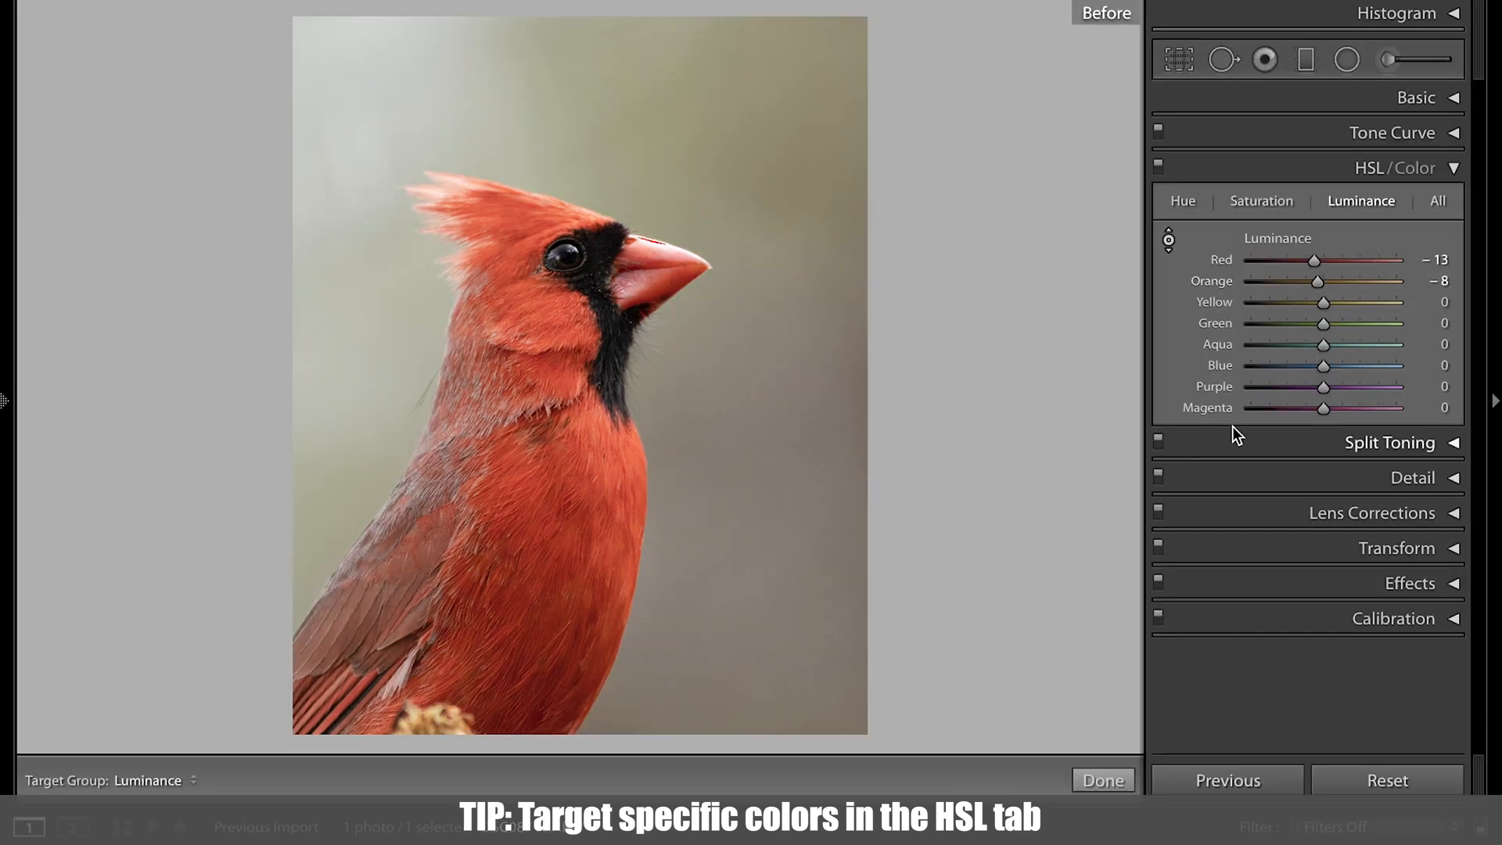
pyautogui.click(1452, 169)
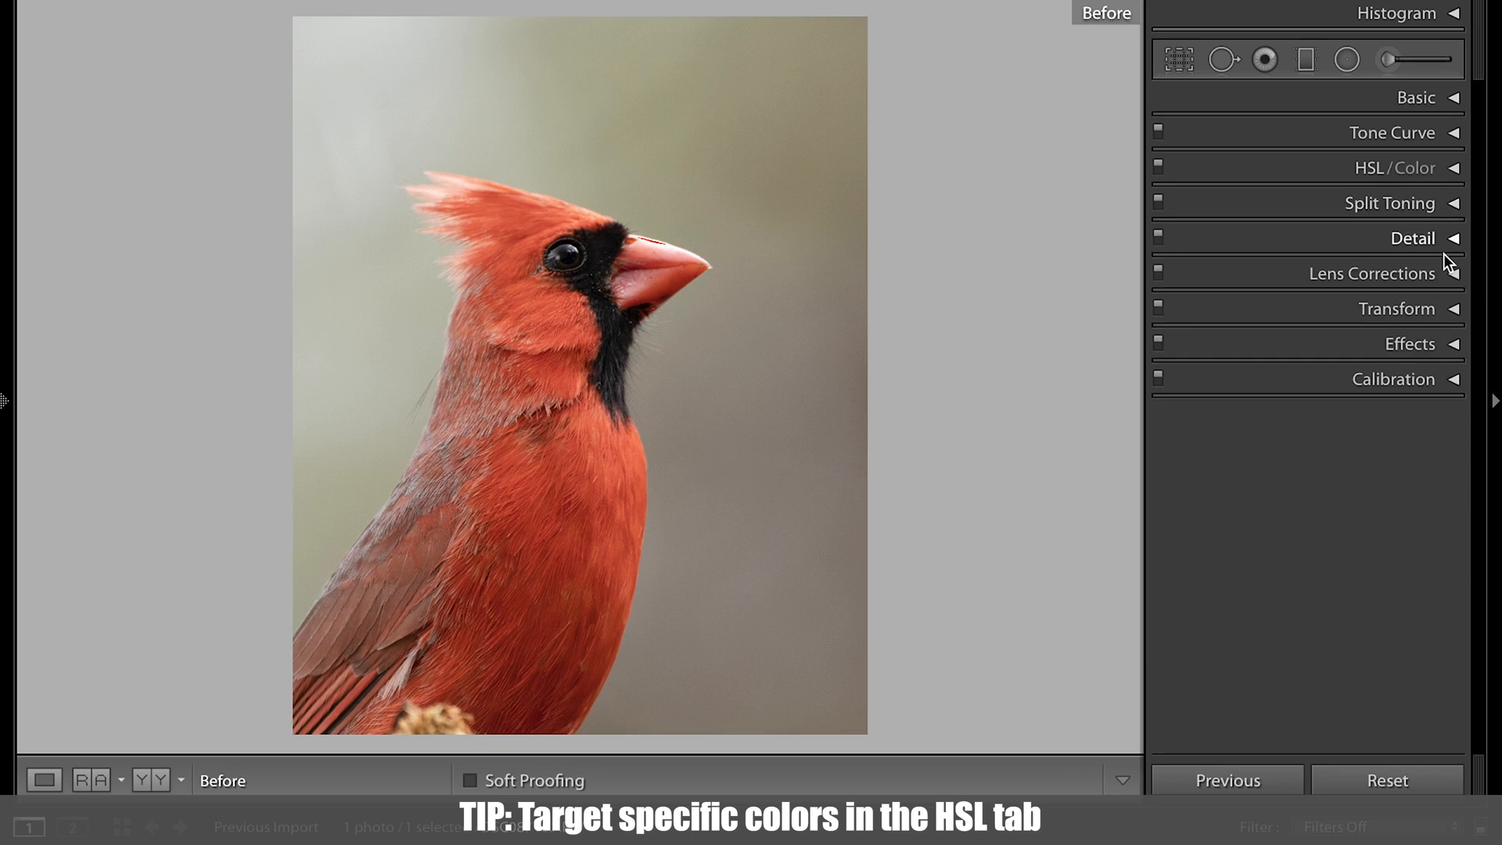
# Sharpen the photo with Amount 45 and Radius 1.2, limiting it to the bird's edges with Masking 51.
pyautogui.click(1450, 239)
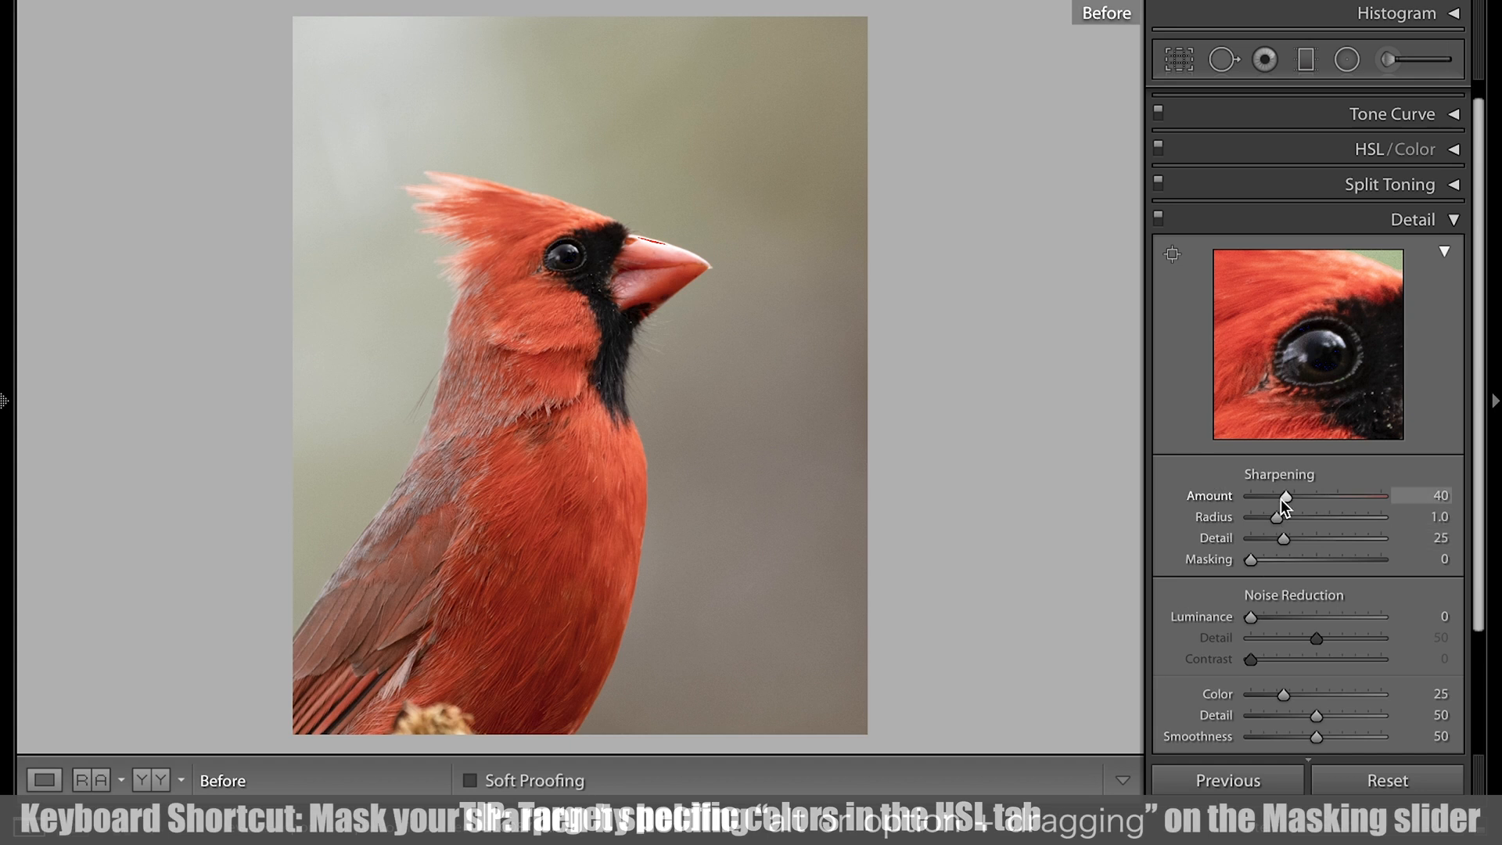
pyautogui.moveTo(1288, 496); pyautogui.dragTo(1291, 496)
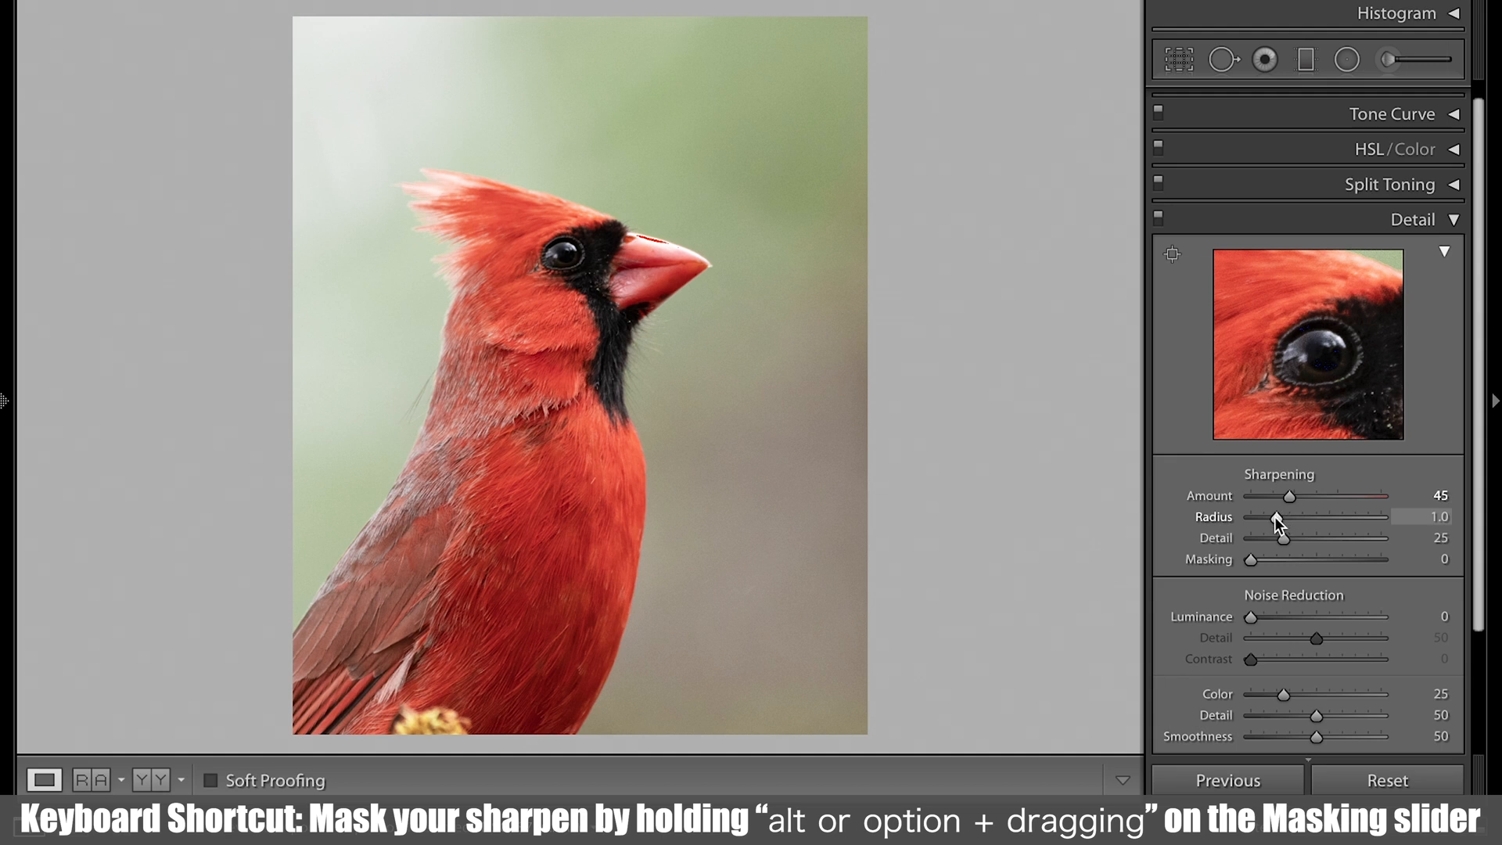
pyautogui.moveTo(1275, 516); pyautogui.dragTo(1284, 515)
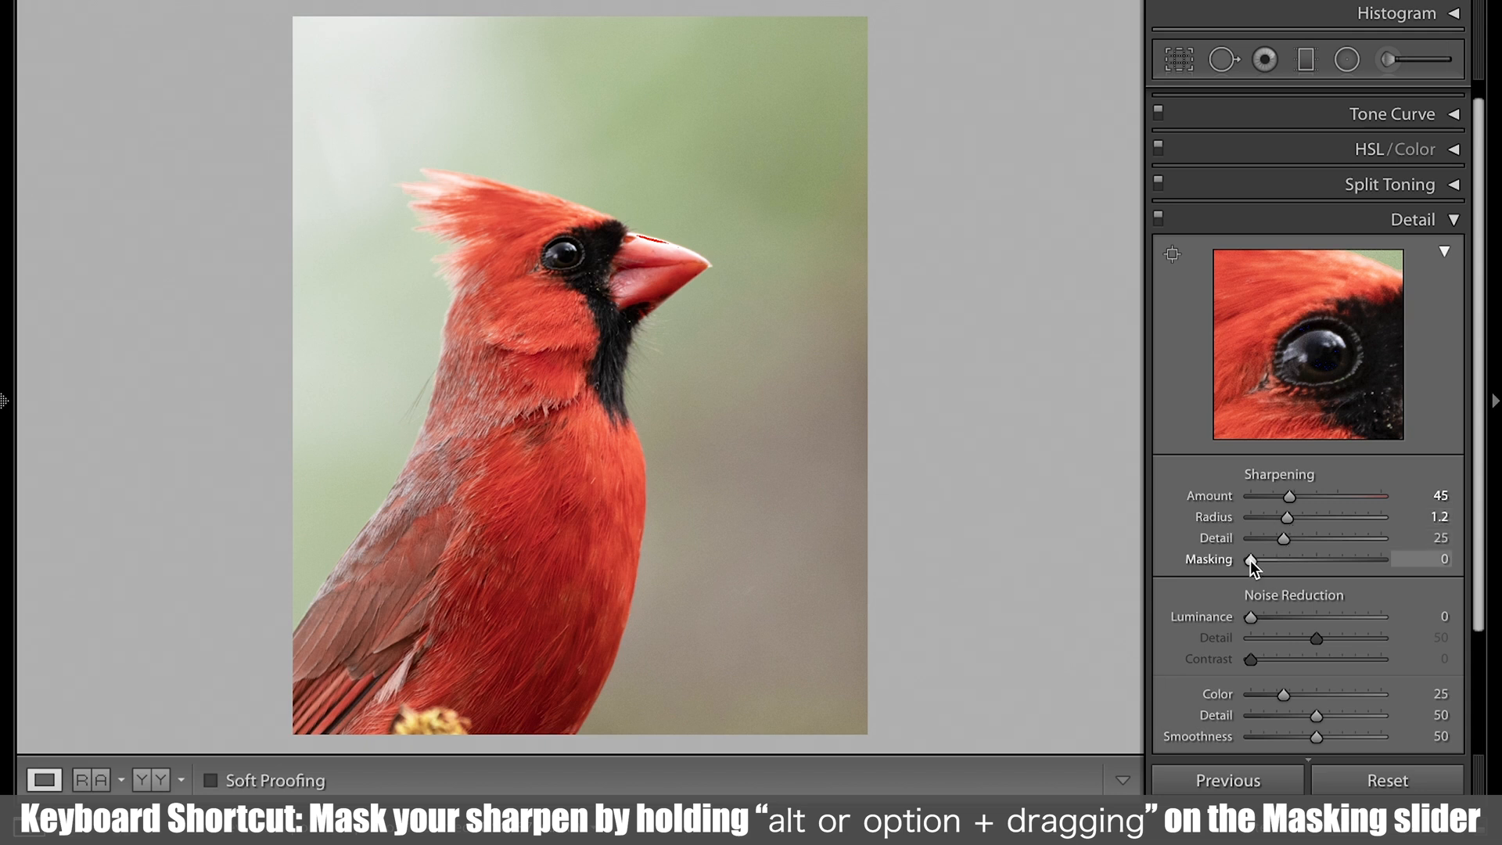
pyautogui.press('alt')
pyautogui.moveTo(1250, 561); pyautogui.dragTo(1323, 561)
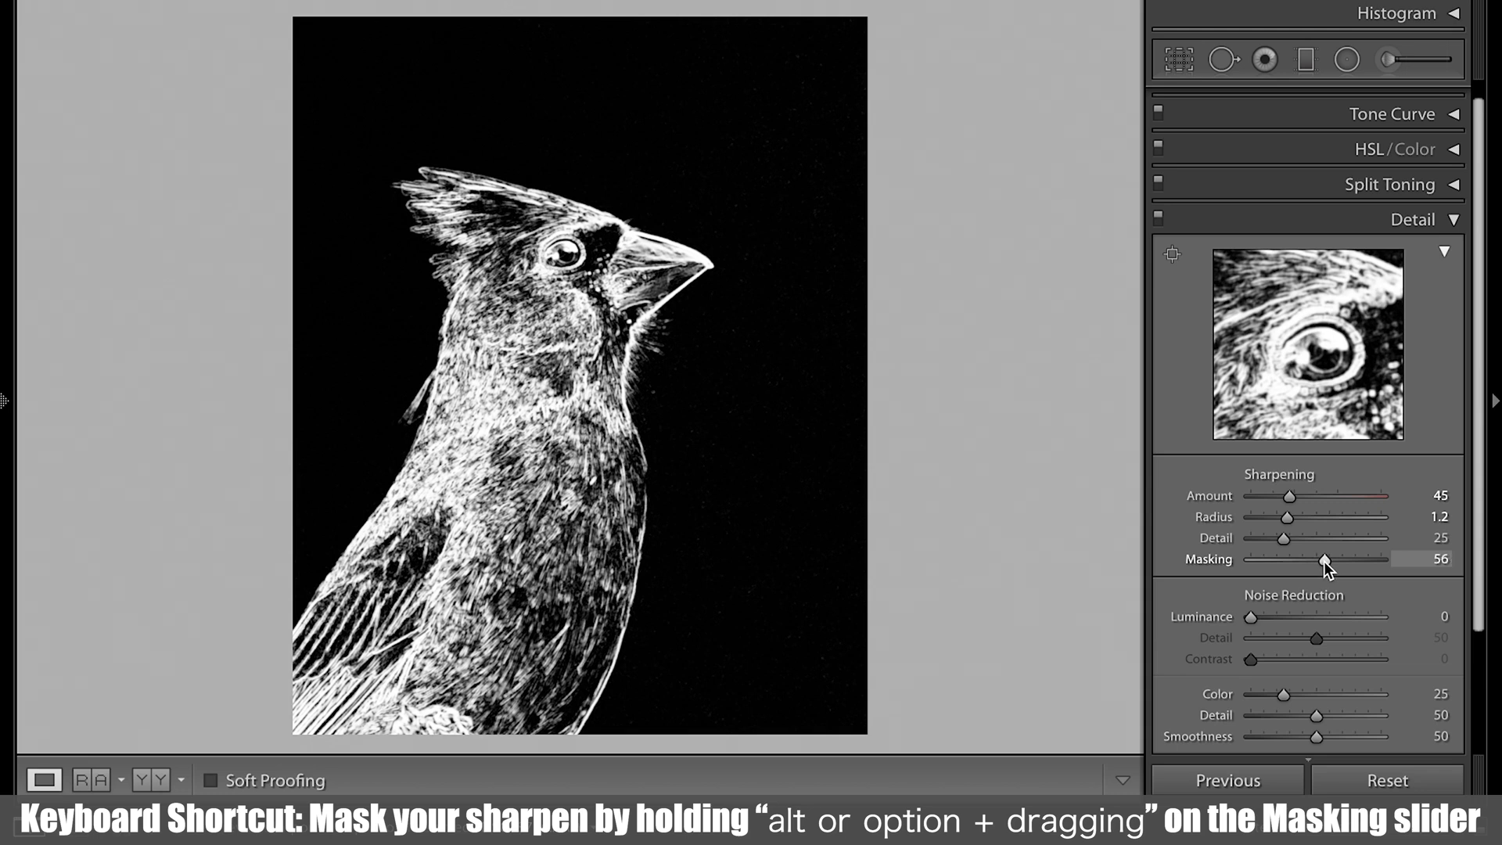
pyautogui.moveTo(1323, 561); pyautogui.dragTo(1318, 561)
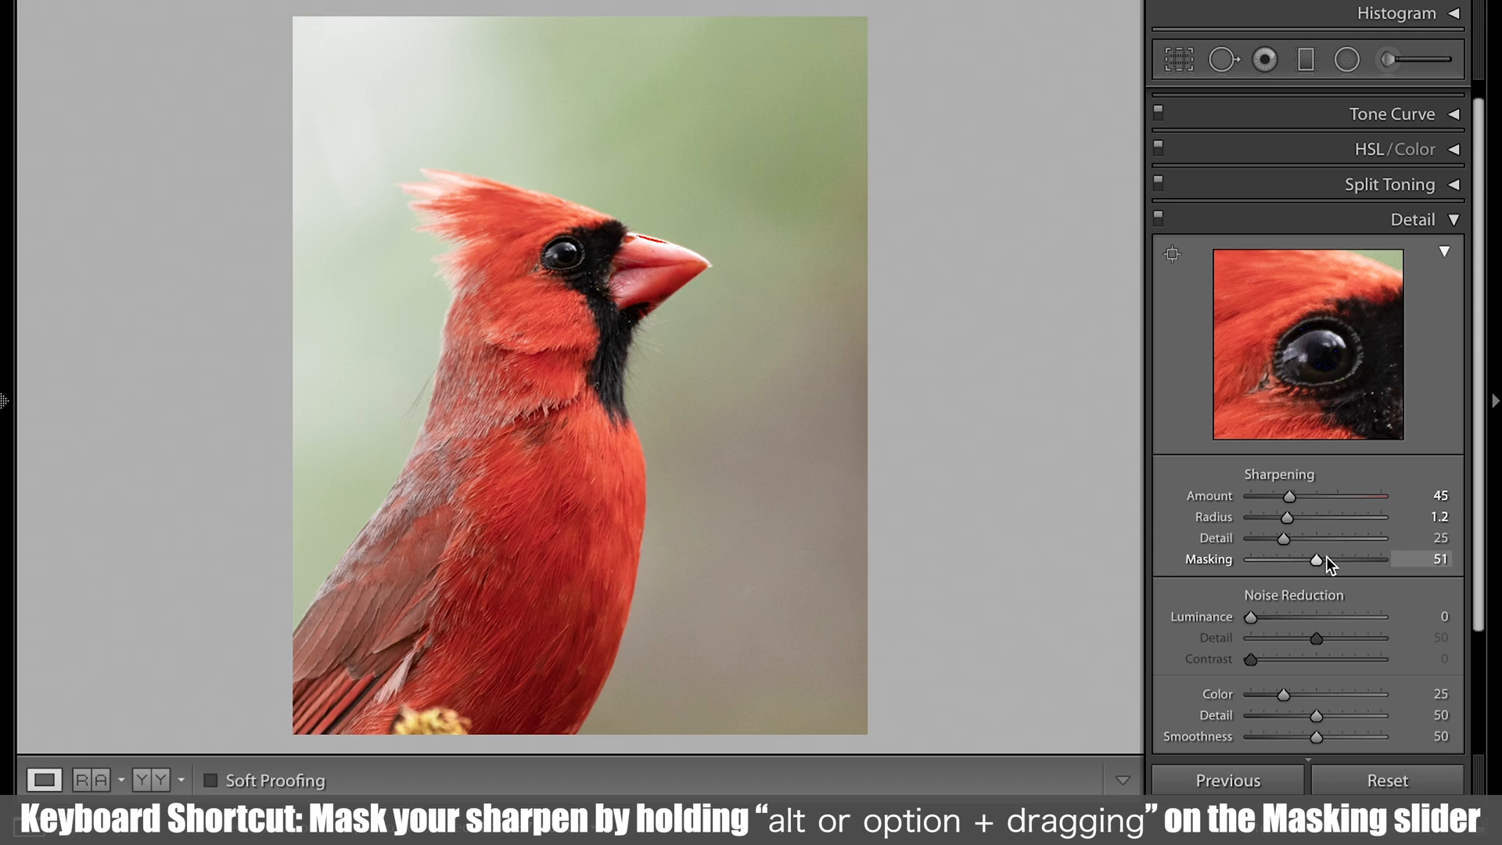
pyautogui.click(1448, 220)
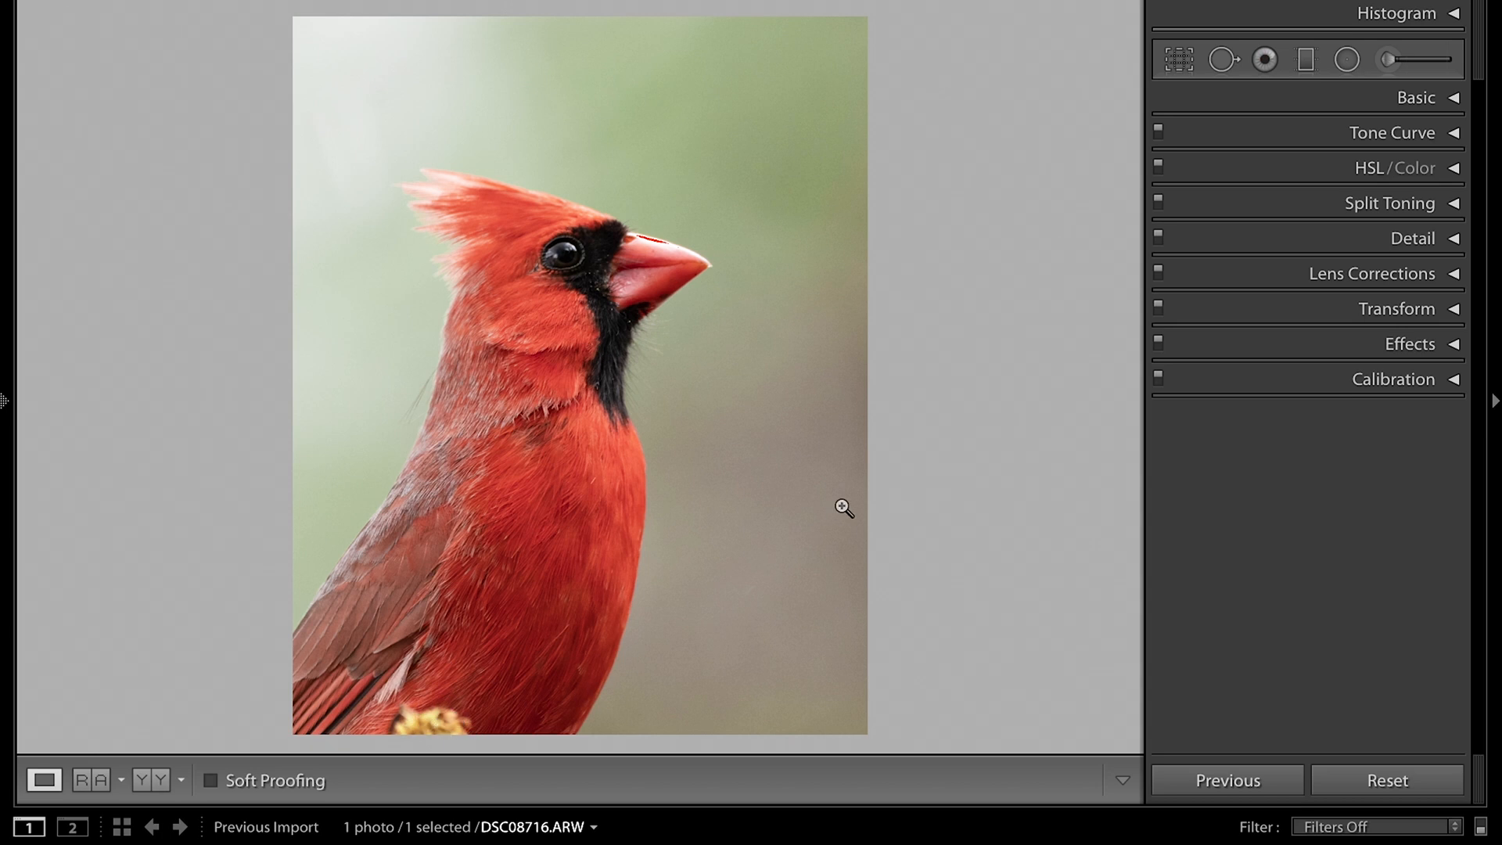
# Heal the yellow patch at the photo's lower edge, sampling from the red feathers just above it.
pyautogui.click(1225, 60)
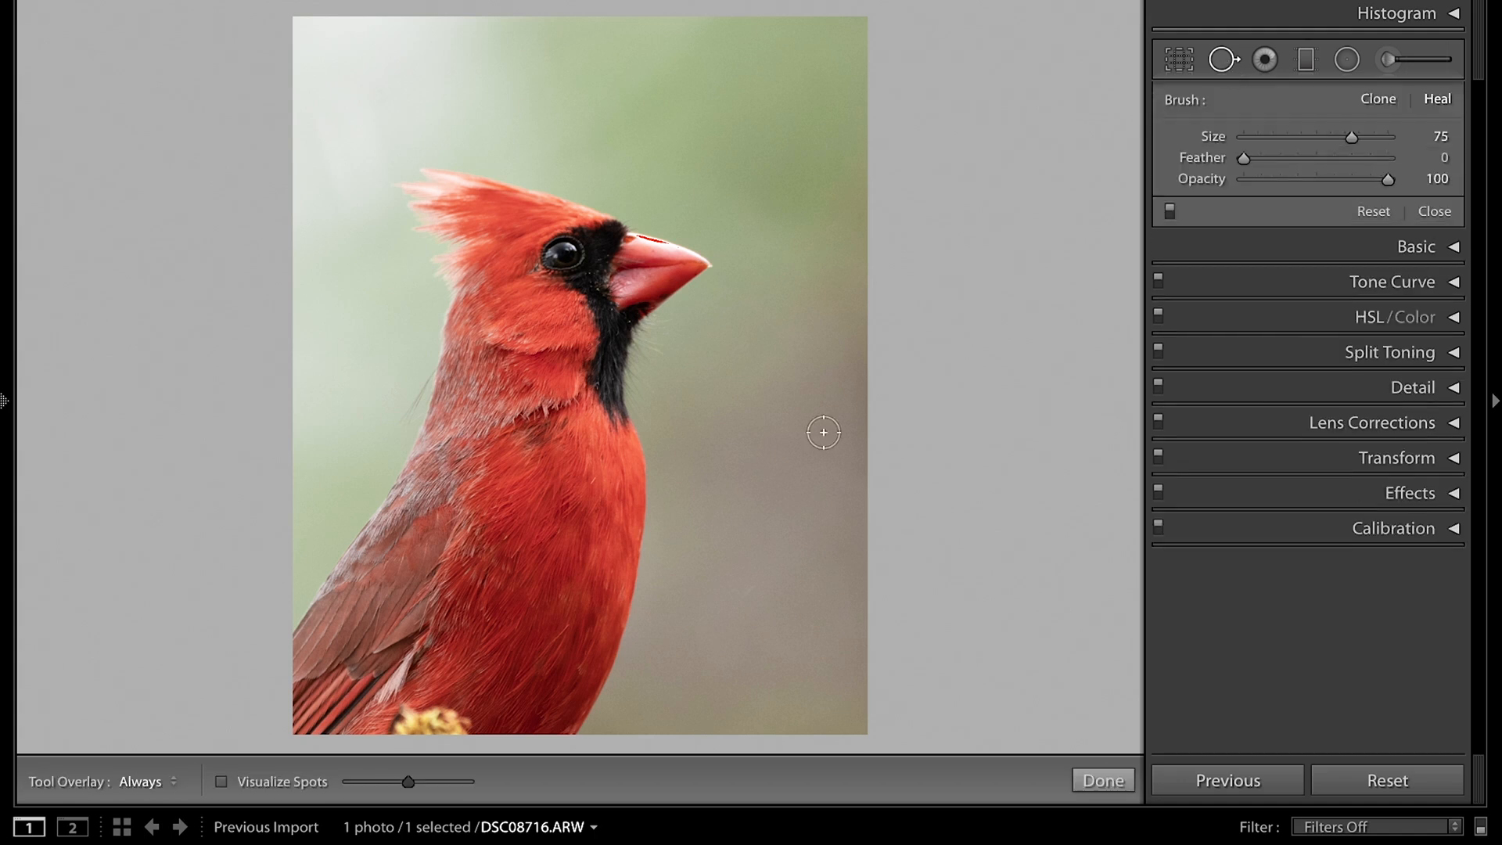
pyautogui.moveTo(395, 724); pyautogui.dragTo(466, 730)
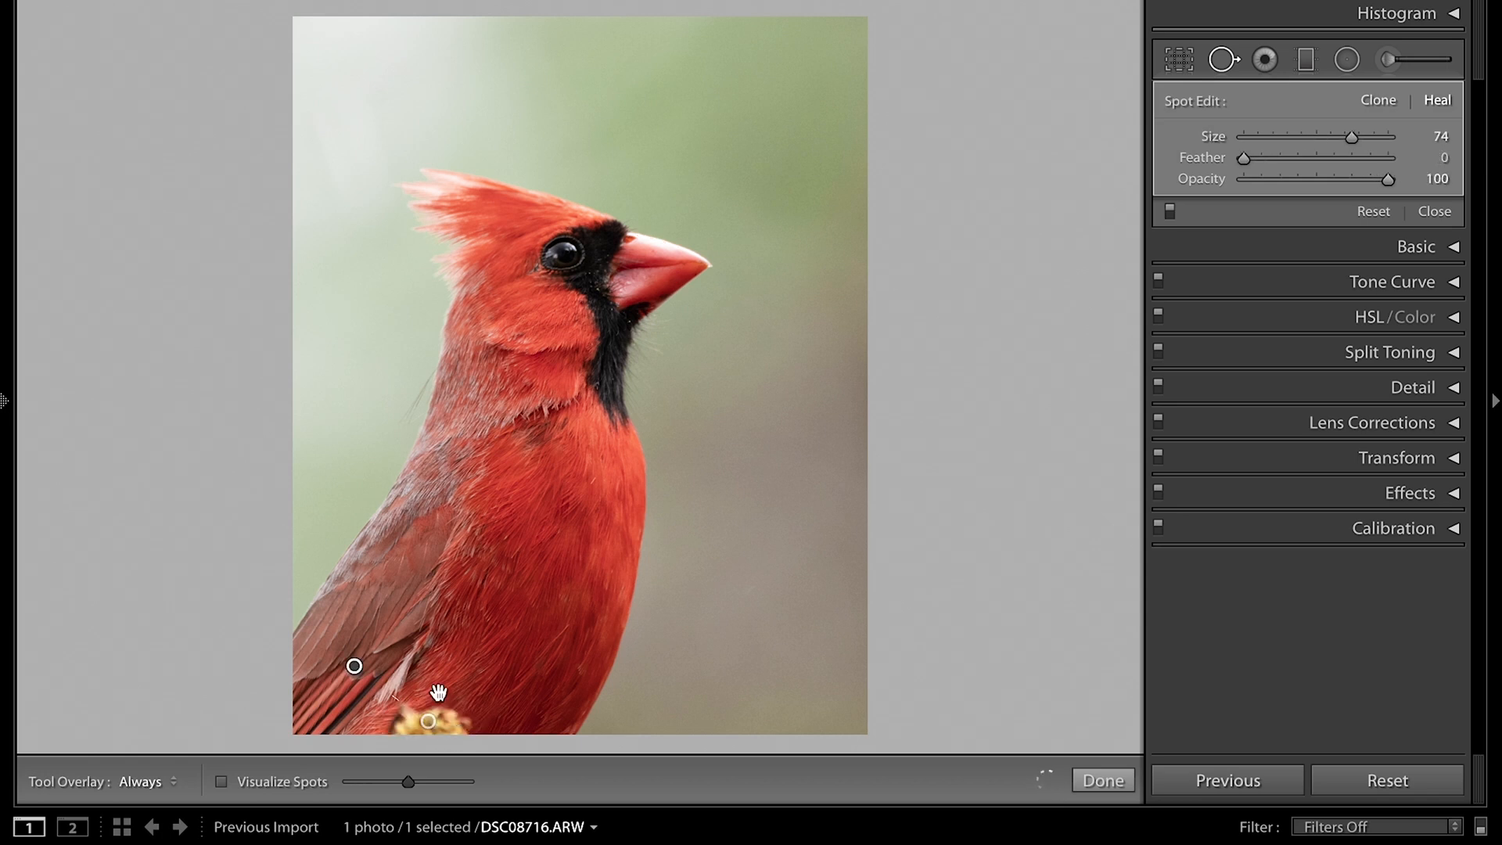
pyautogui.moveTo(427, 662); pyautogui.dragTo(466, 683)
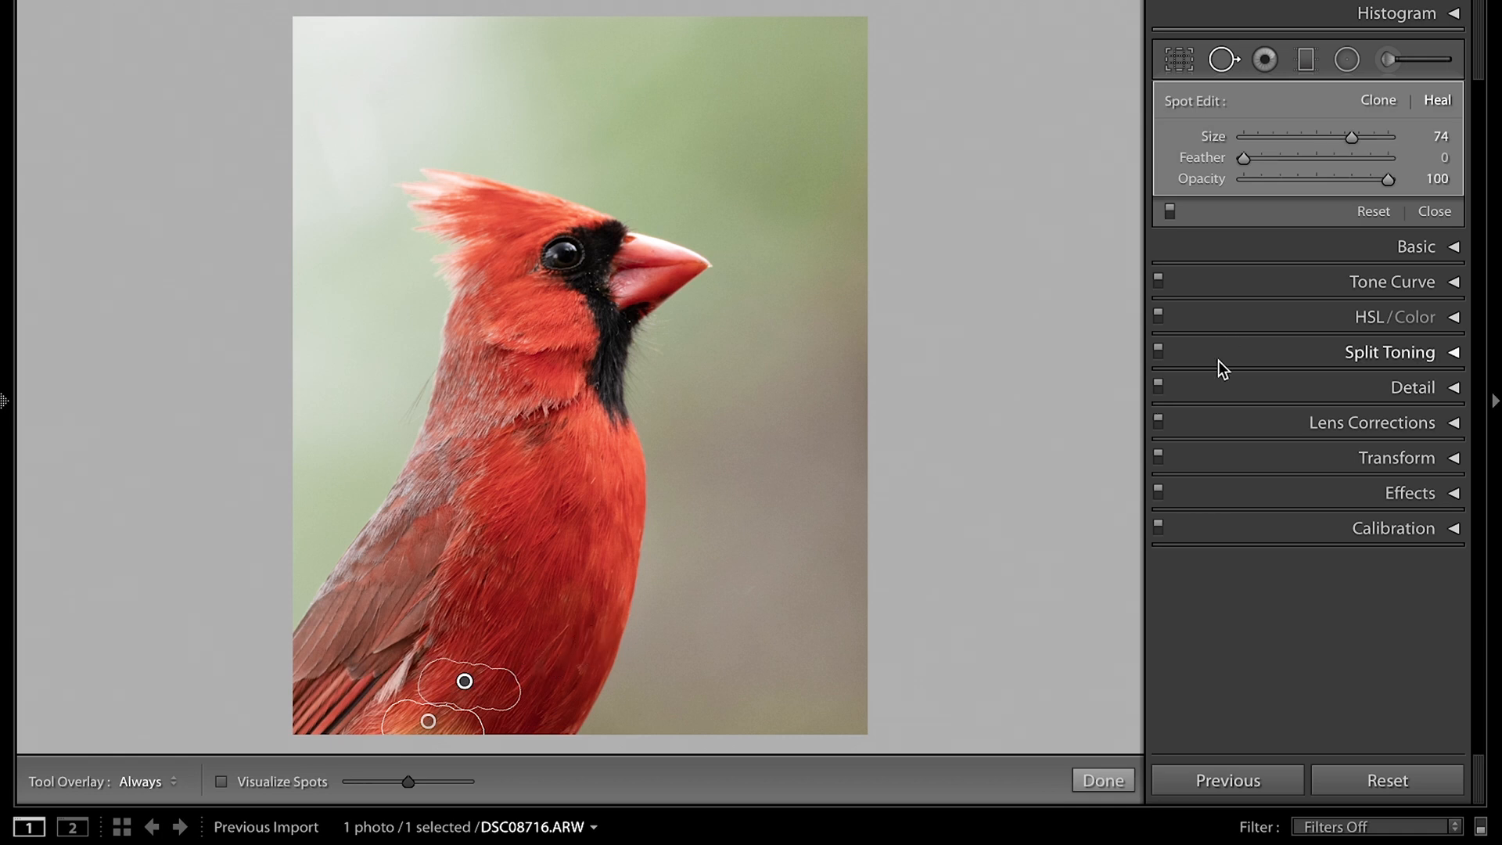
pyautogui.press('Return')
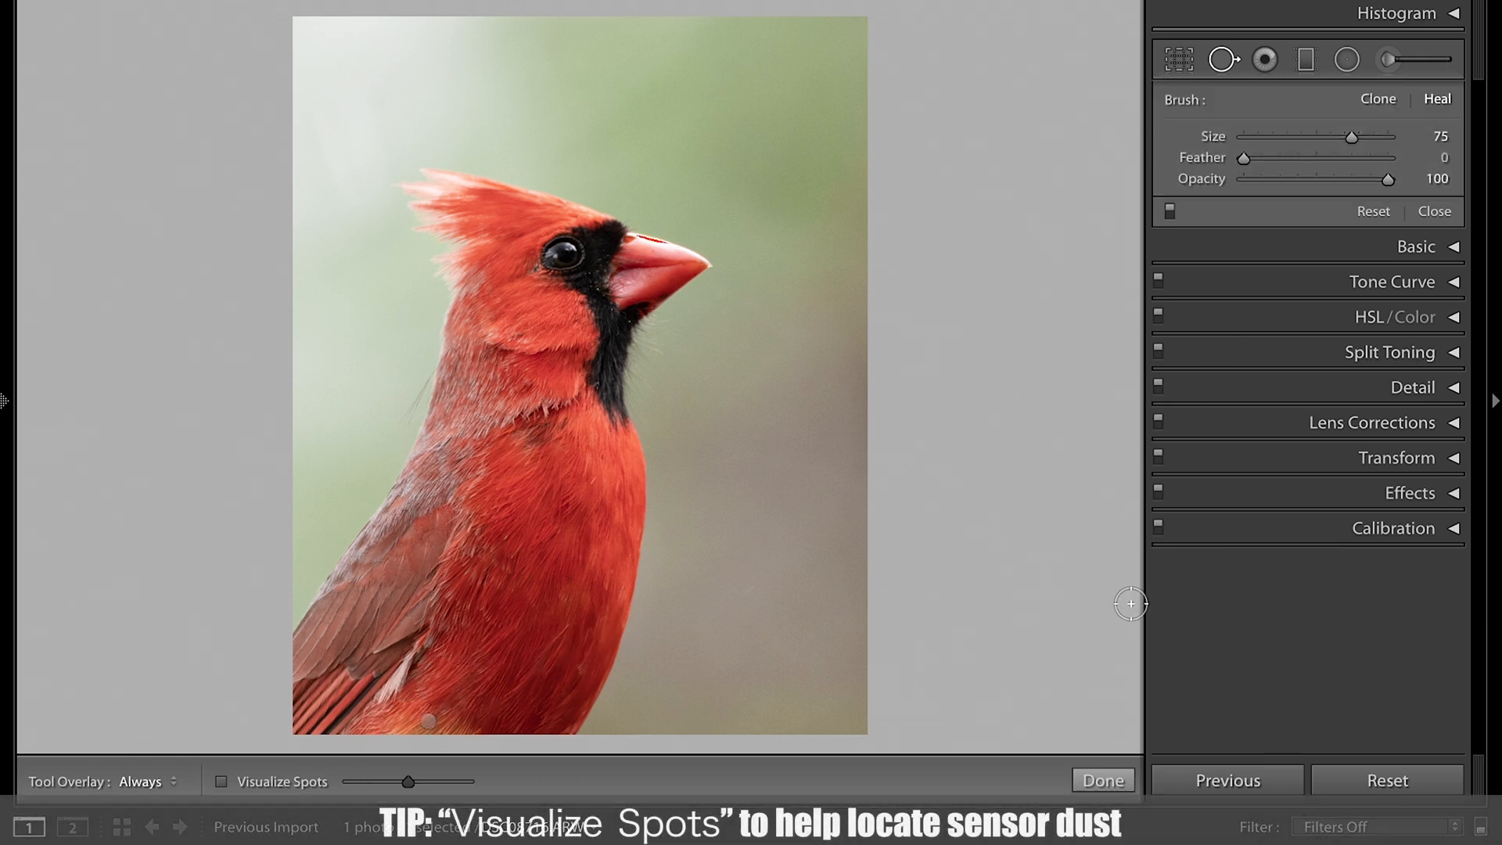
# Check the photo for sensor dust with Visualize Spots, adjusting its threshold, and close the spot removal tool.
pyautogui.click(219, 781)
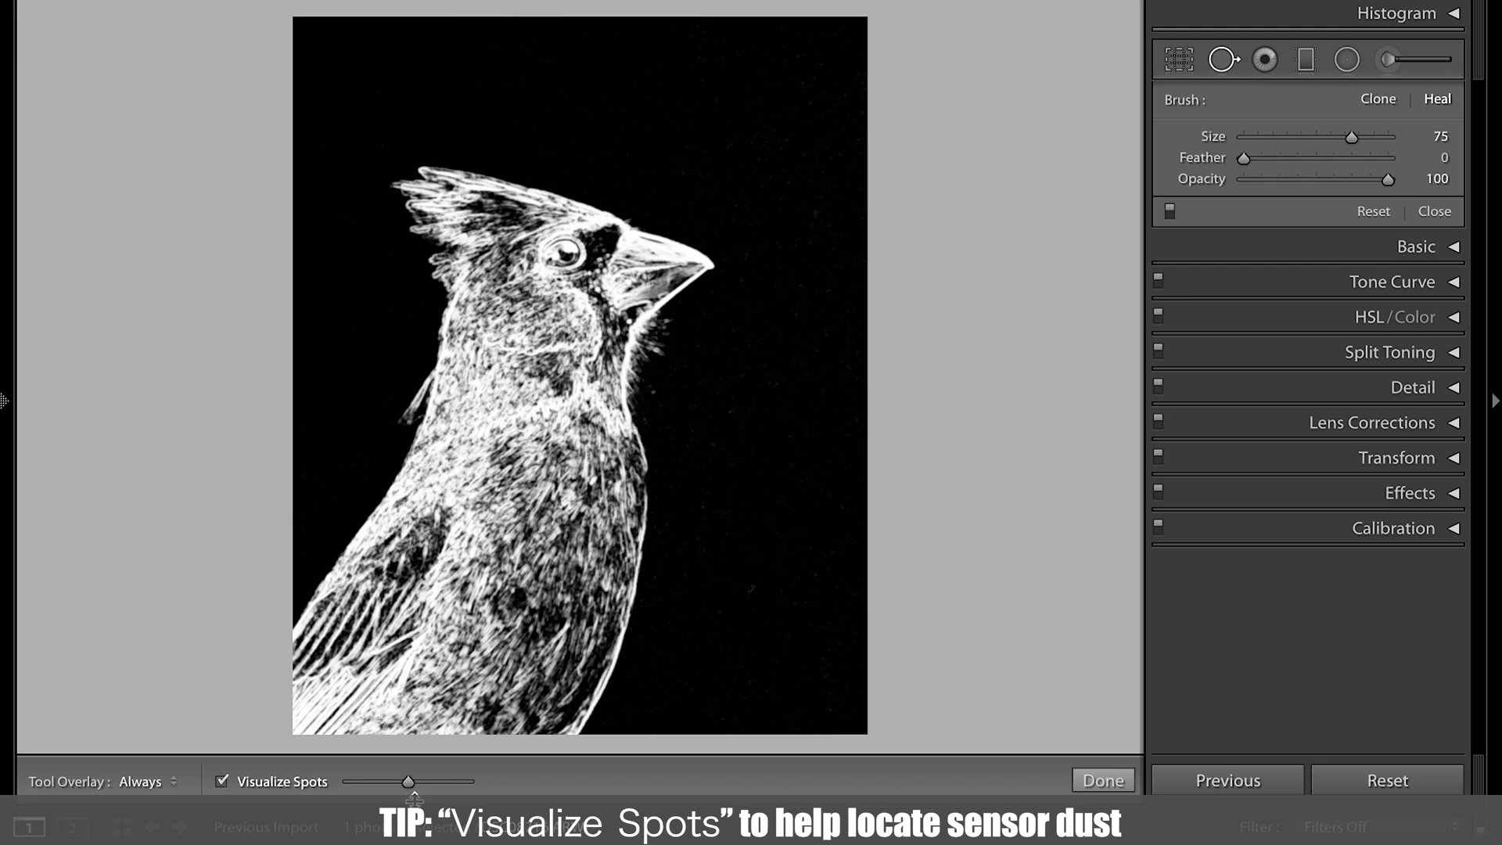
pyautogui.moveTo(405, 781)
pyautogui.mouseDown()
pyautogui.moveTo(434, 783)
pyautogui.moveTo(416, 786)
pyautogui.mouseUp()
pyautogui.moveTo(406, 781)
pyautogui.mouseDown()
pyautogui.moveTo(454, 781)
pyautogui.moveTo(408, 781)
pyautogui.mouseUp()
pyautogui.click(222, 782)
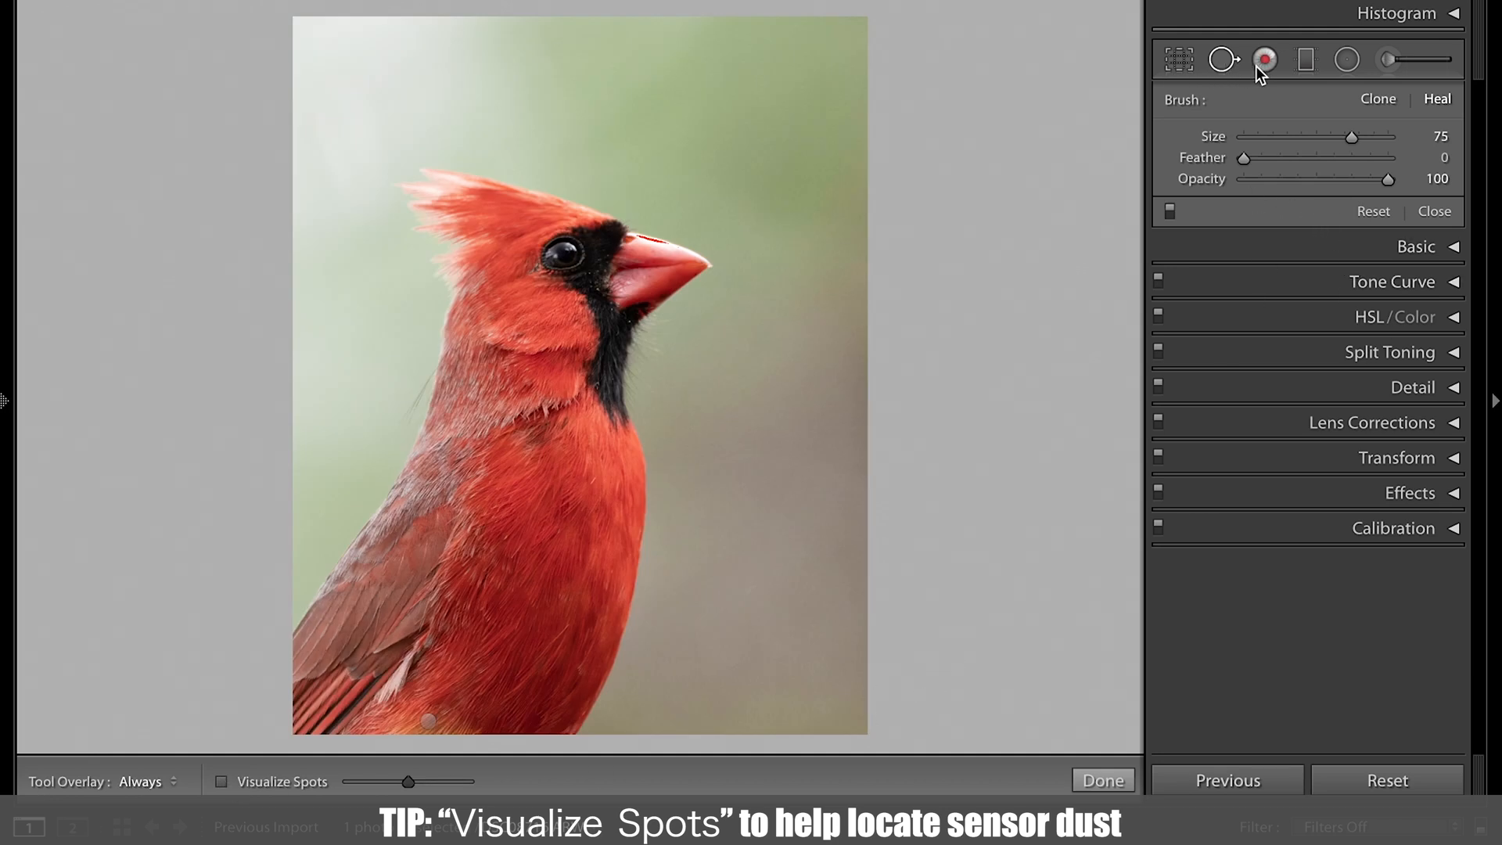
pyautogui.click(1231, 62)
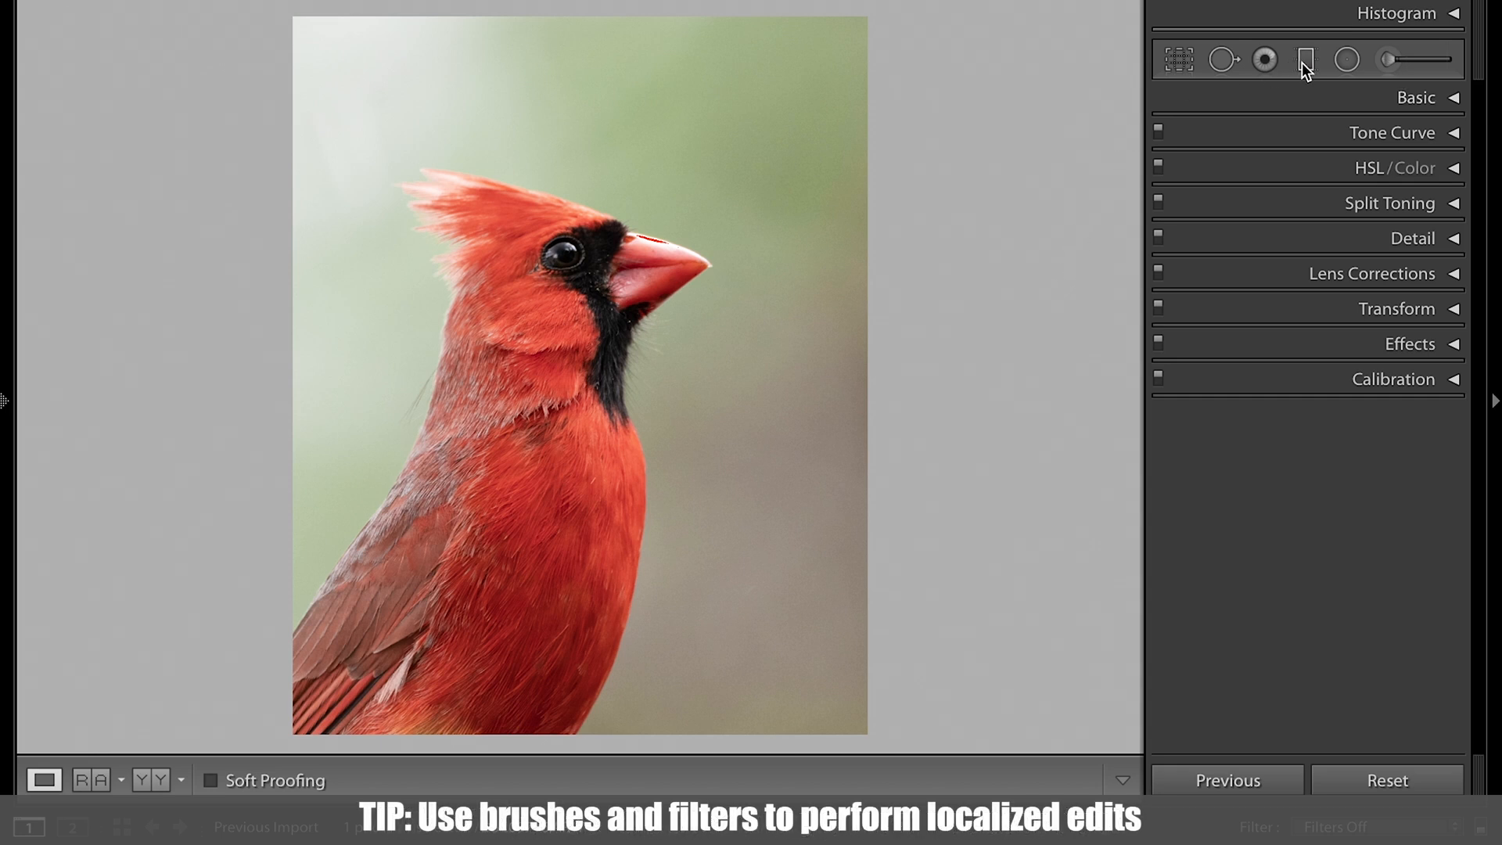
# Try painting an Adjustment Brush mask with Exposure 0.95 and size 11 along the edge of the bird's lower chest.
pyautogui.click(1406, 62)
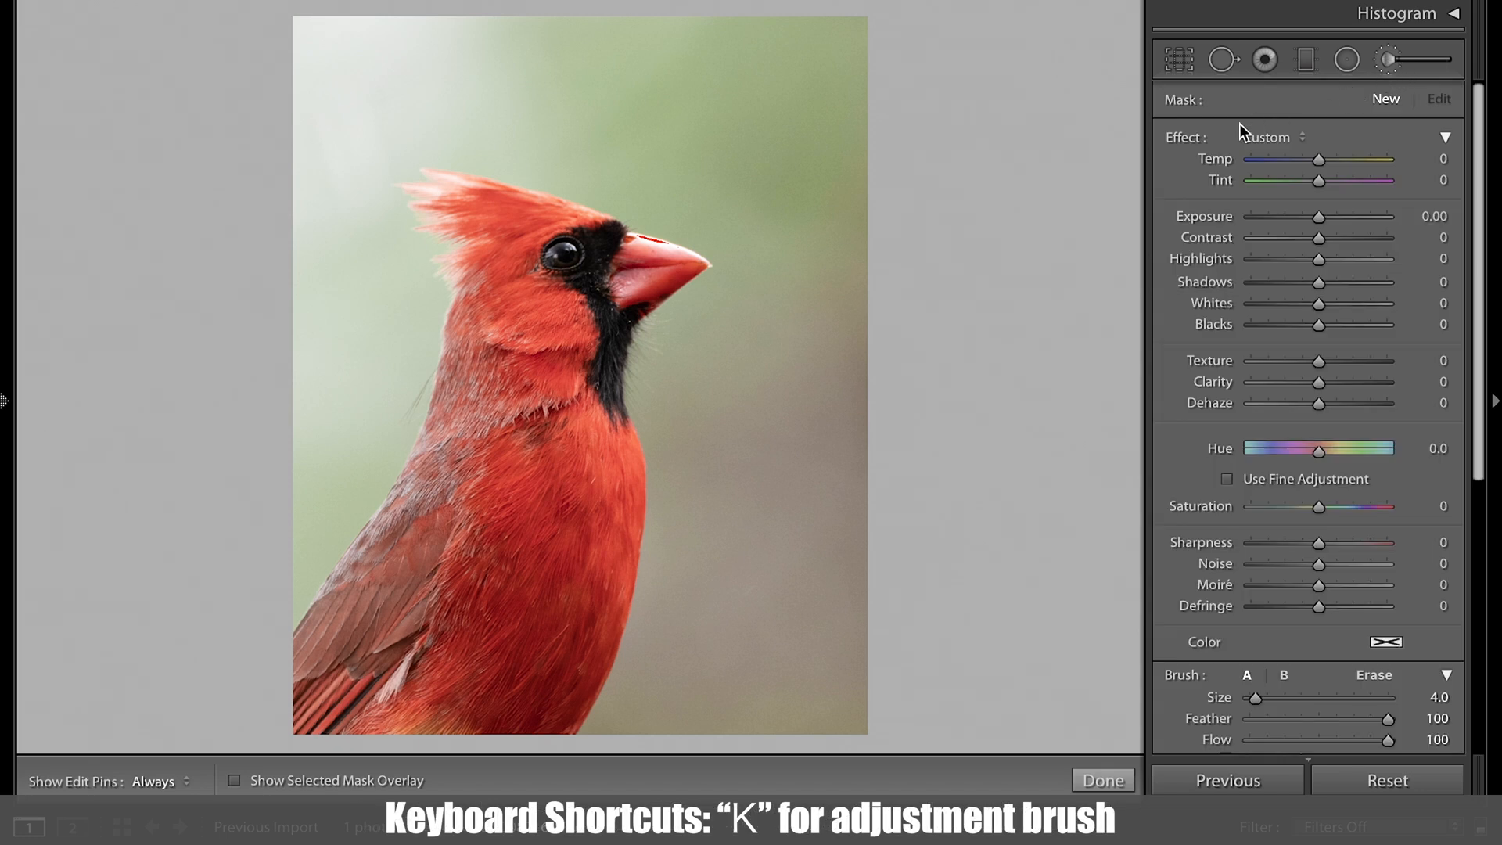
pyautogui.scroll(-5, 1204, 391)
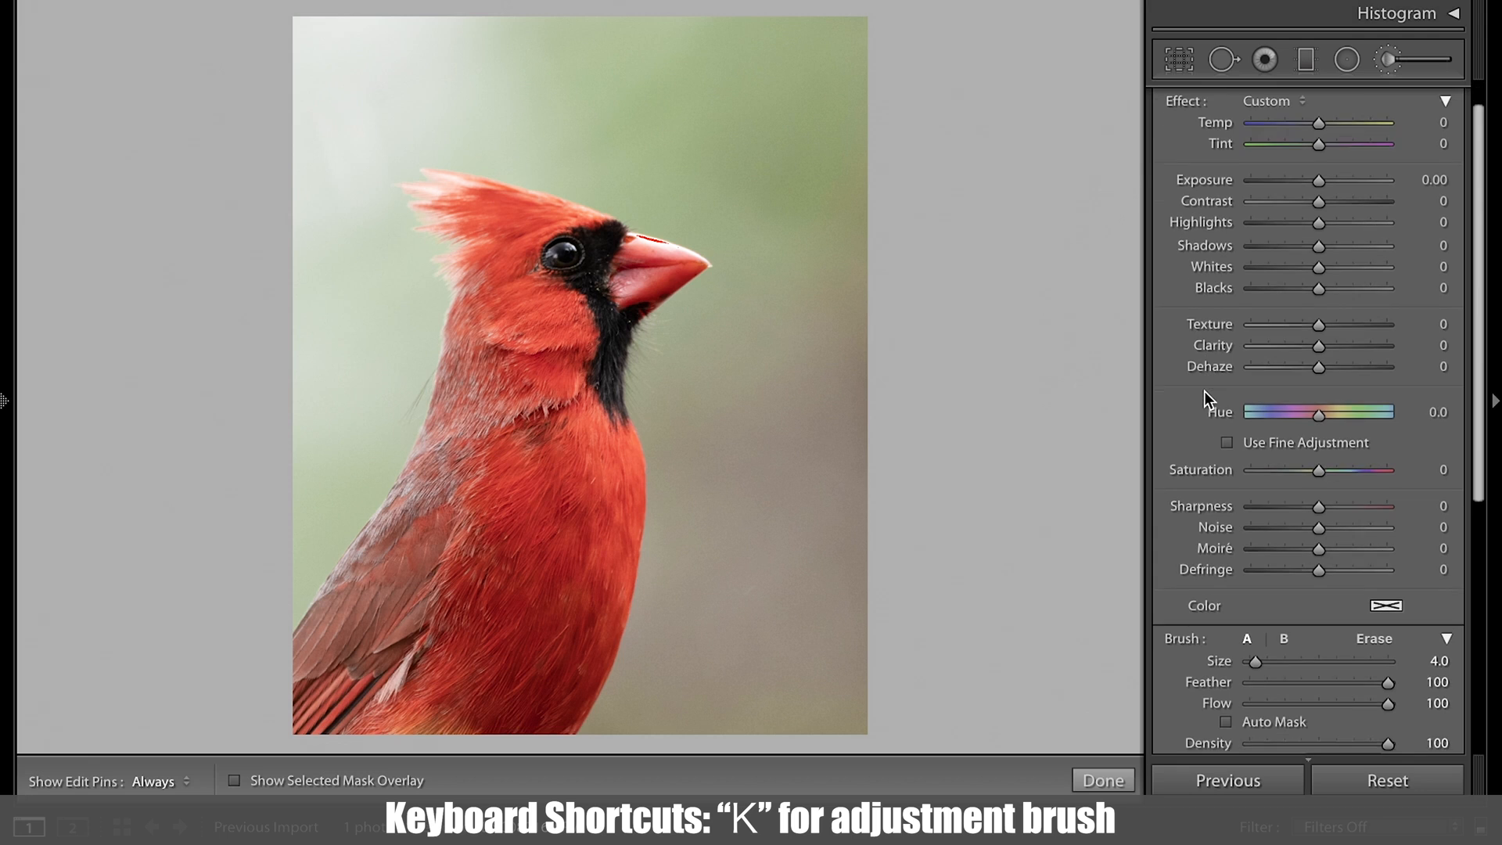
pyautogui.click(1226, 569)
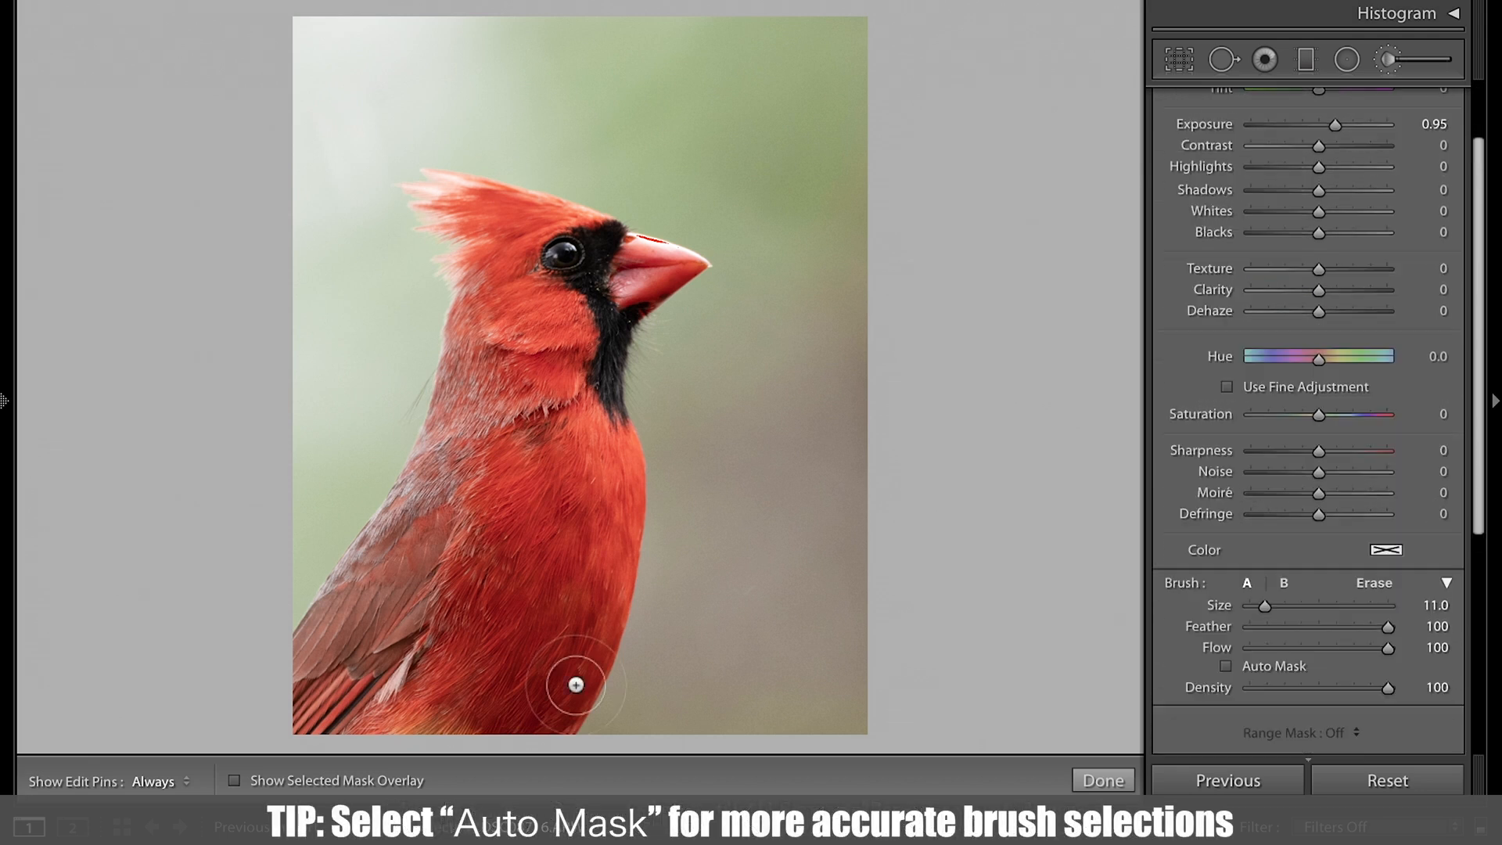
pyautogui.moveTo(577, 680)
pyautogui.mouseDown()
pyautogui.moveTo(615, 593)
pyautogui.moveTo(564, 660)
pyautogui.moveTo(594, 596)
pyautogui.moveTo(607, 493)
pyautogui.moveTo(571, 741)
pyautogui.mouseUp()
pyautogui.moveTo(591, 656)
pyautogui.mouseDown()
pyautogui.moveTo(615, 605)
pyautogui.moveTo(603, 553)
pyautogui.moveTo(576, 654)
pyautogui.moveTo(610, 501)
pyautogui.moveTo(570, 686)
pyautogui.mouseUp()
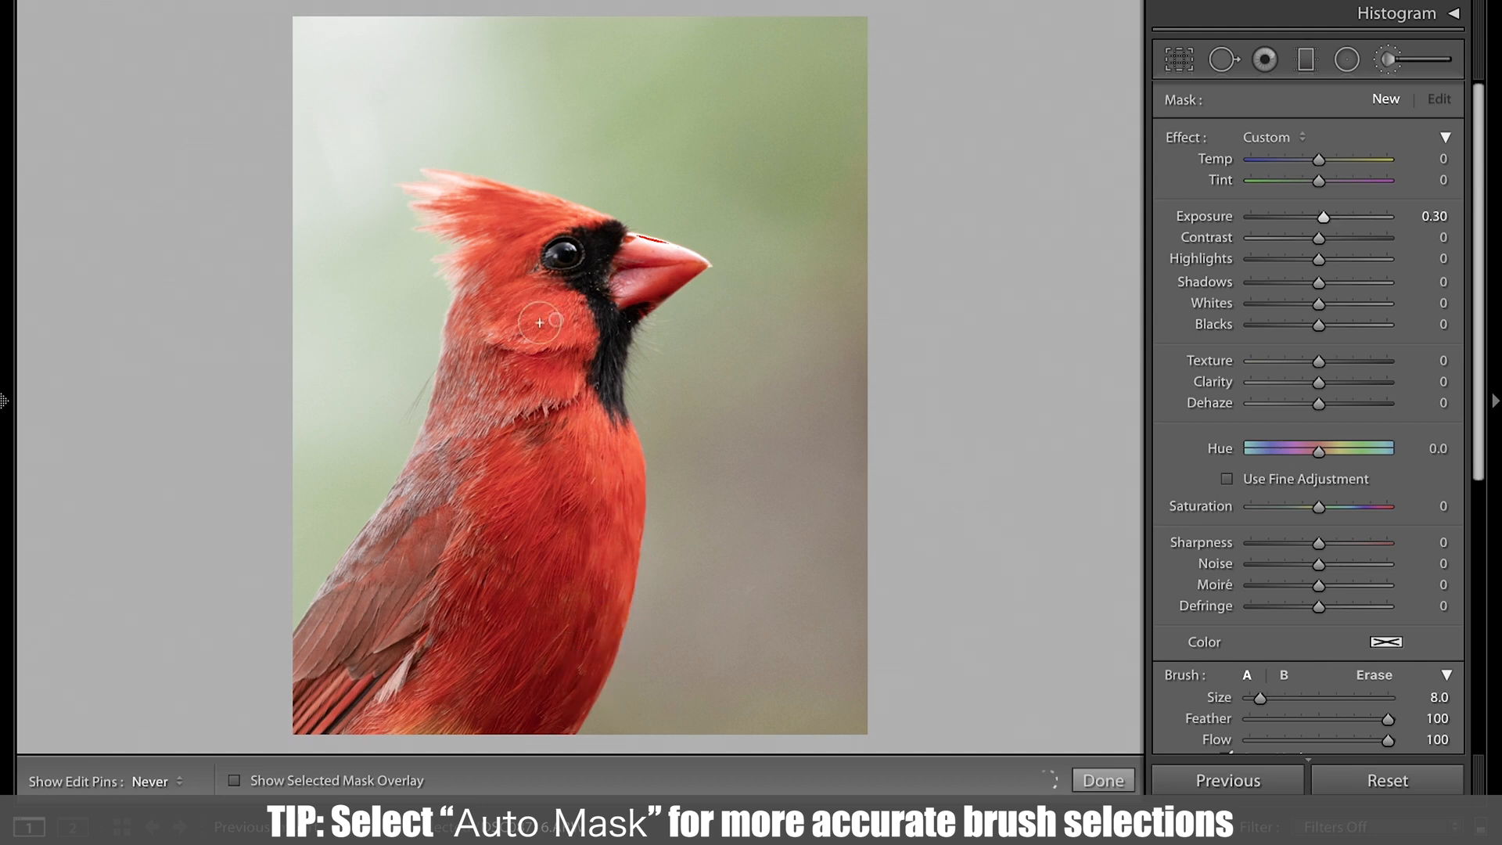
# Brush over the cardinal and set the mask to Temp -2, Exposure 0.16, Contrast 5, Shadows 9, Texture 2 and Clarity 16.
pyautogui.moveTo(539, 323)
pyautogui.mouseDown()
pyautogui.moveTo(515, 256)
pyautogui.moveTo(582, 253)
pyautogui.moveTo(601, 300)
pyautogui.moveTo(666, 278)
pyautogui.moveTo(587, 385)
pyautogui.moveTo(585, 593)
pyautogui.moveTo(605, 564)
pyautogui.moveTo(553, 686)
pyautogui.moveTo(522, 663)
pyautogui.moveTo(444, 714)
pyautogui.moveTo(360, 724)
pyautogui.moveTo(365, 615)
pyautogui.moveTo(342, 606)
pyautogui.moveTo(421, 553)
pyautogui.moveTo(538, 566)
pyautogui.moveTo(486, 457)
pyautogui.moveTo(408, 543)
pyautogui.moveTo(486, 377)
pyautogui.moveTo(475, 423)
pyautogui.moveTo(490, 322)
pyautogui.moveTo(470, 376)
pyautogui.mouseUp()
pyautogui.moveTo(1315, 159); pyautogui.dragTo(1312, 161)
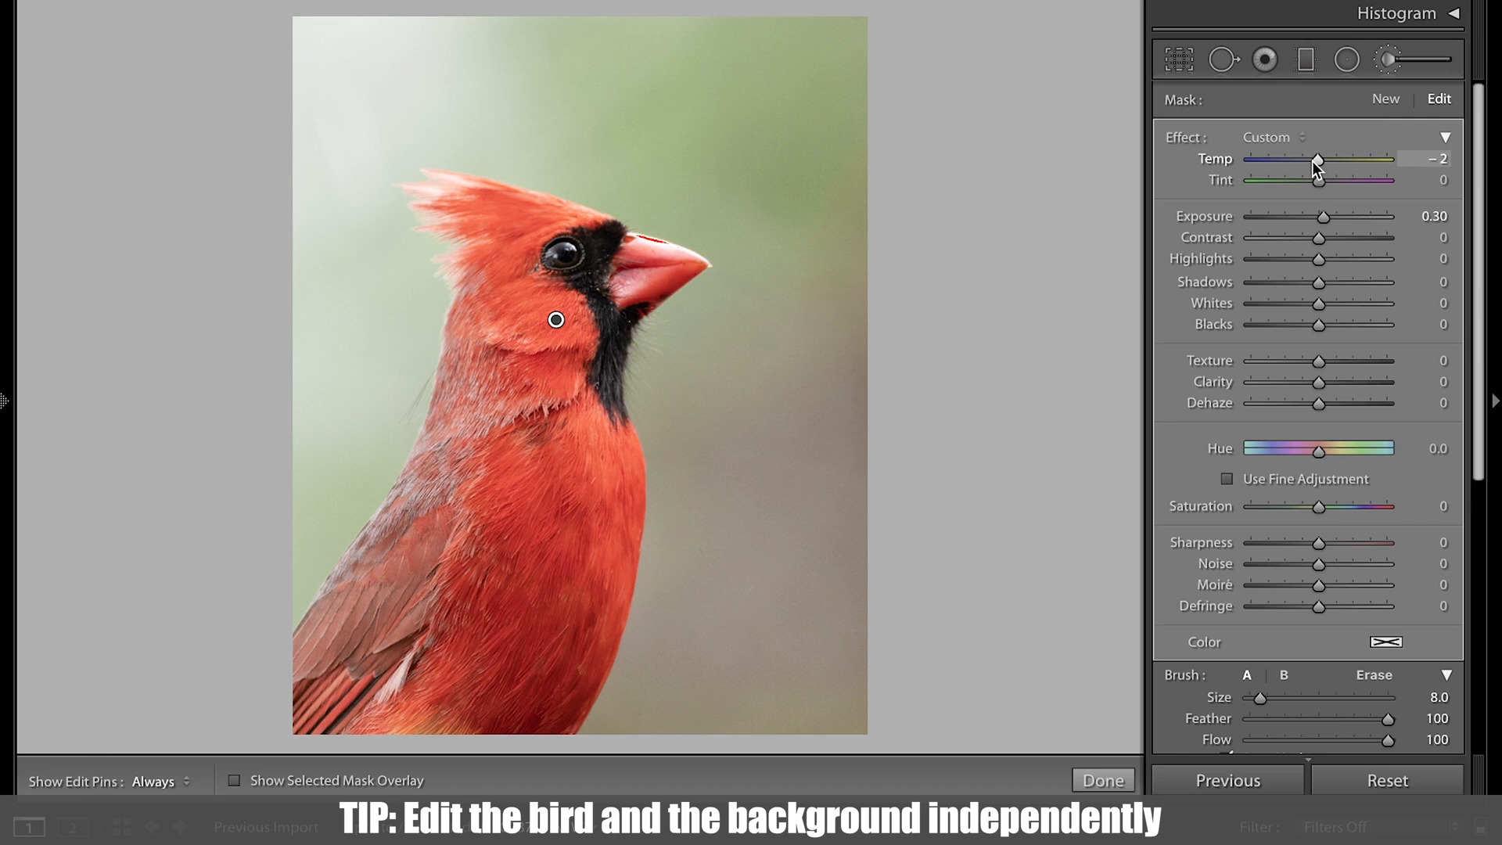
pyautogui.moveTo(1334, 219)
pyautogui.mouseDown()
pyautogui.moveTo(1322, 219)
pyautogui.moveTo(1327, 281)
pyautogui.mouseUp()
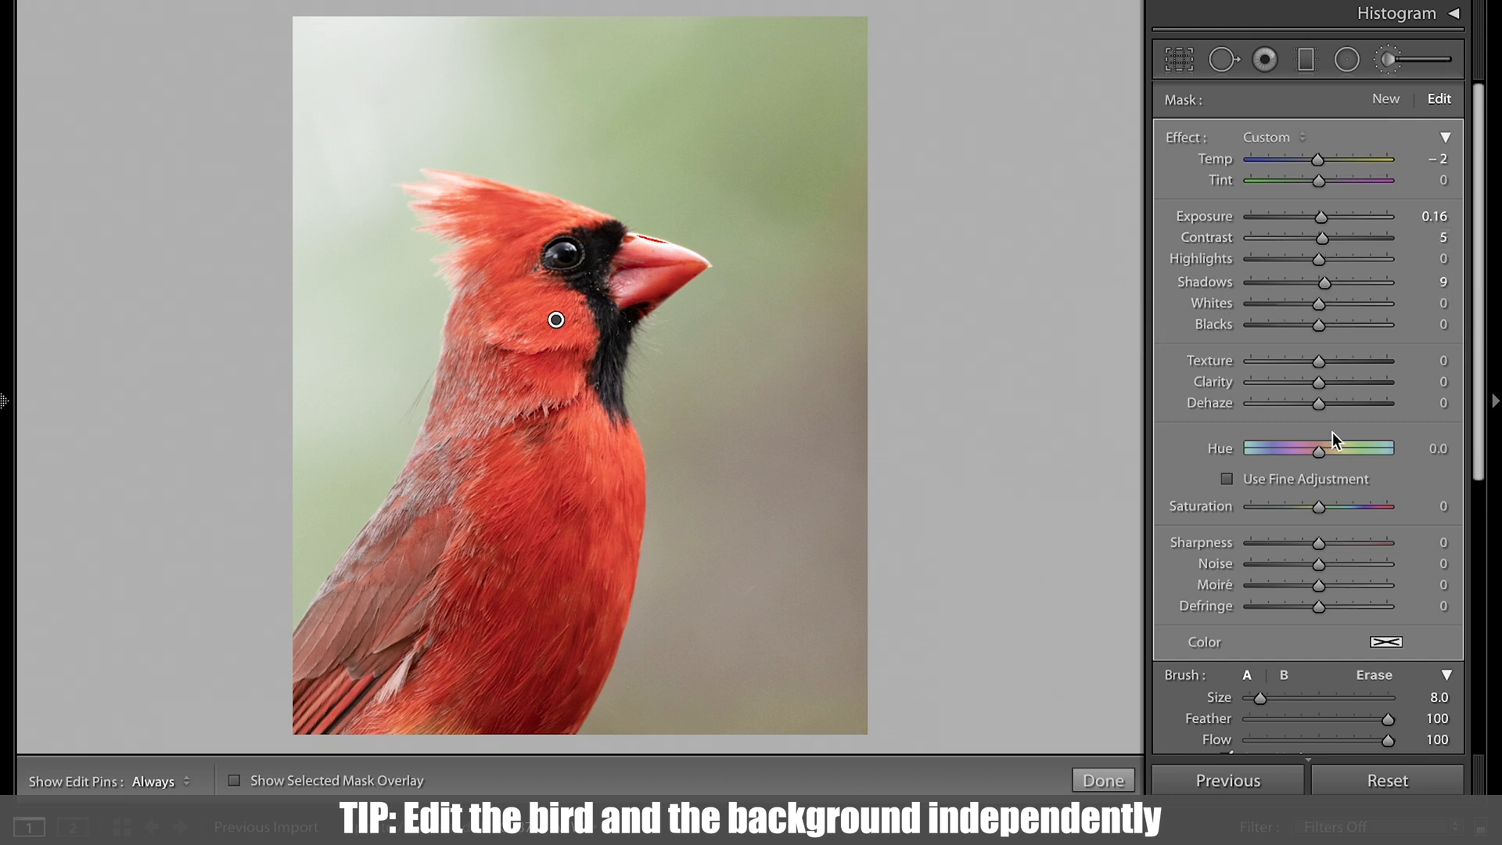
pyautogui.moveTo(1321, 364); pyautogui.dragTo(1329, 381)
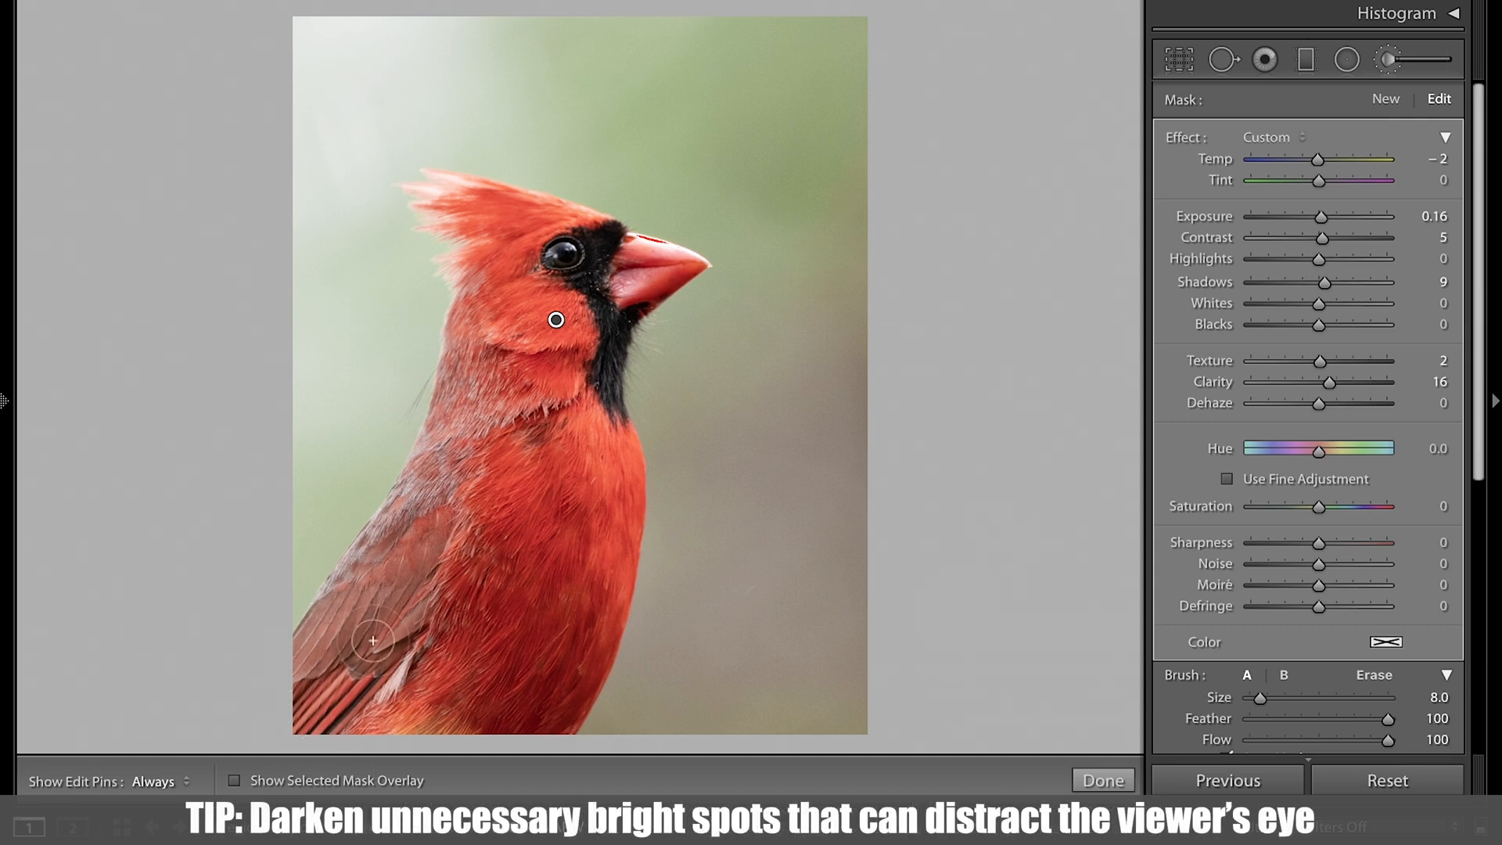
# Create a new brush mask with lowered exposure and paint over the bright feathers at the bird's lower edge.
pyautogui.click(1389, 99)
pyautogui.moveTo(1319, 218); pyautogui.dragTo(1308, 219)
pyautogui.moveTo(407, 715)
pyautogui.mouseDown()
pyautogui.moveTo(325, 719)
pyautogui.moveTo(364, 719)
pyautogui.mouseUp()
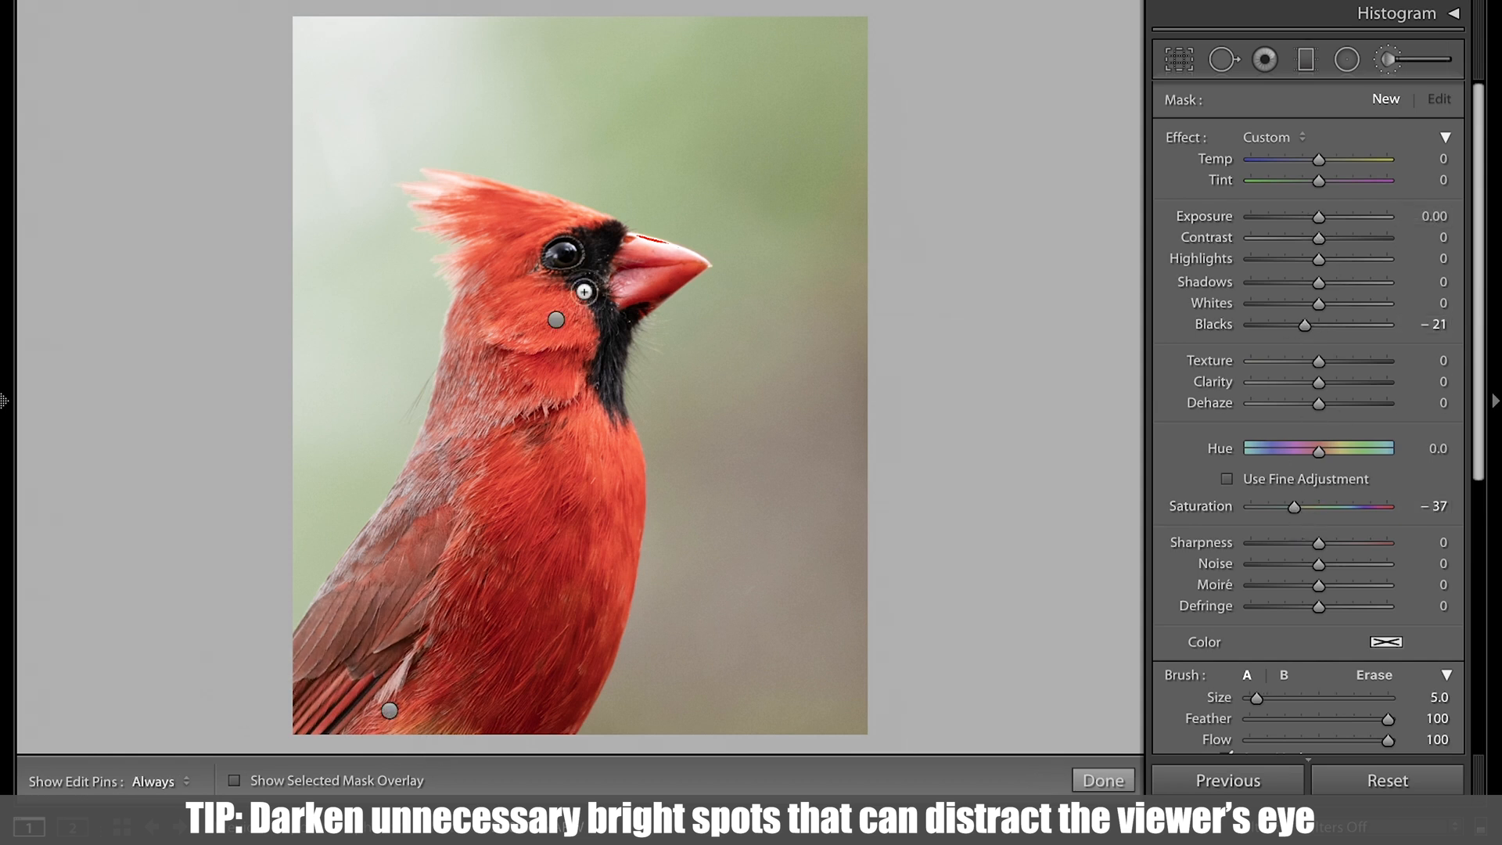
# Brush the cardinal's black face patch using a size 4 brush with Saturation -37 and fine-tune its lowered Blacks.
pyautogui.press('[')
pyautogui.press('h')
pyautogui.moveTo(584, 289)
pyautogui.mouseDown()
pyautogui.moveTo(603, 234)
pyautogui.moveTo(589, 275)
pyautogui.moveTo(614, 334)
pyautogui.moveTo(610, 395)
pyautogui.mouseUp()
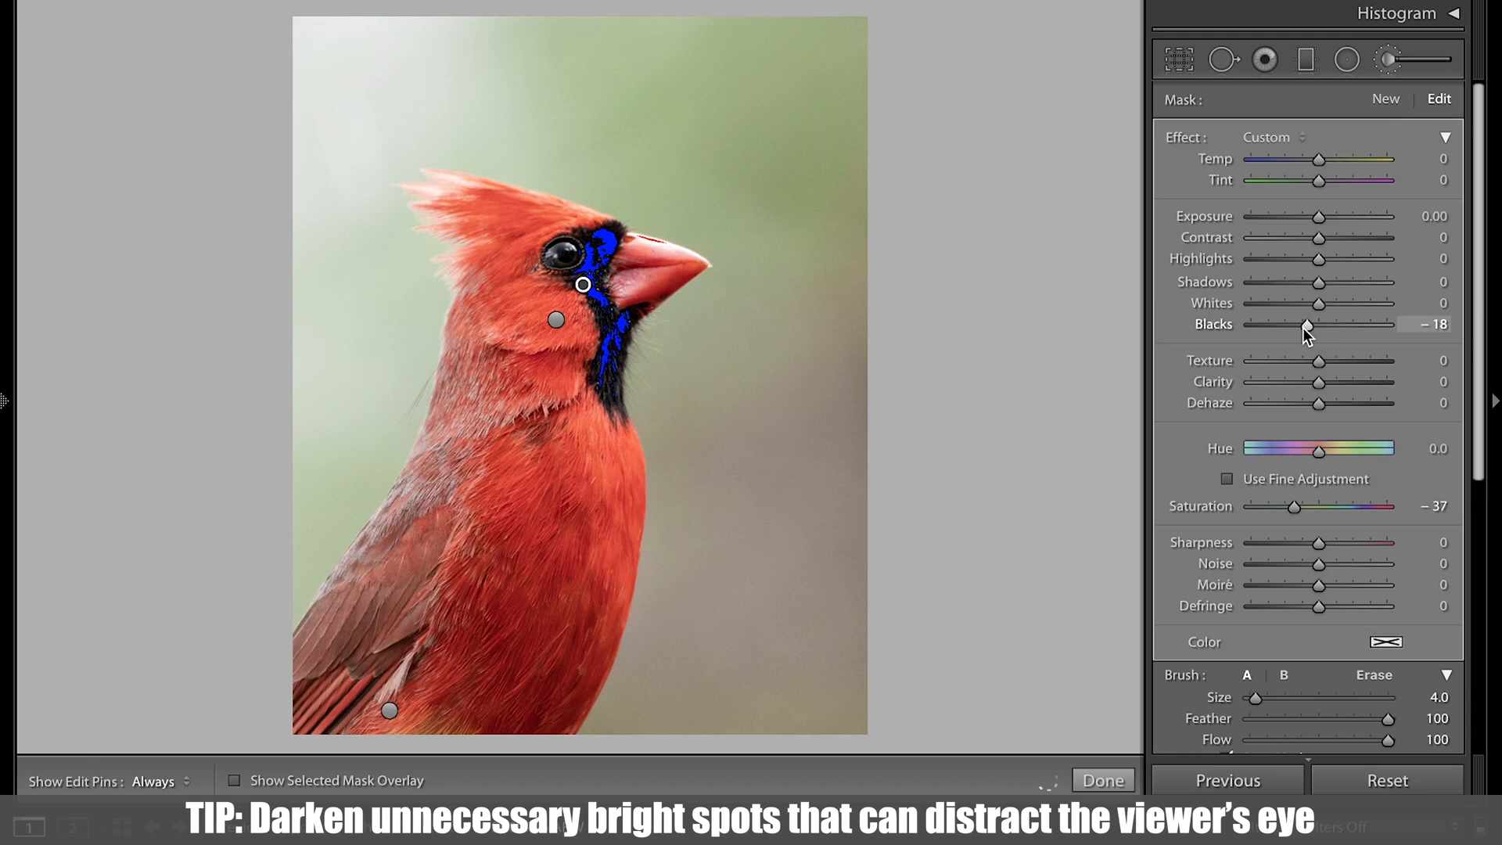
pyautogui.moveTo(1302, 327); pyautogui.dragTo(1312, 329)
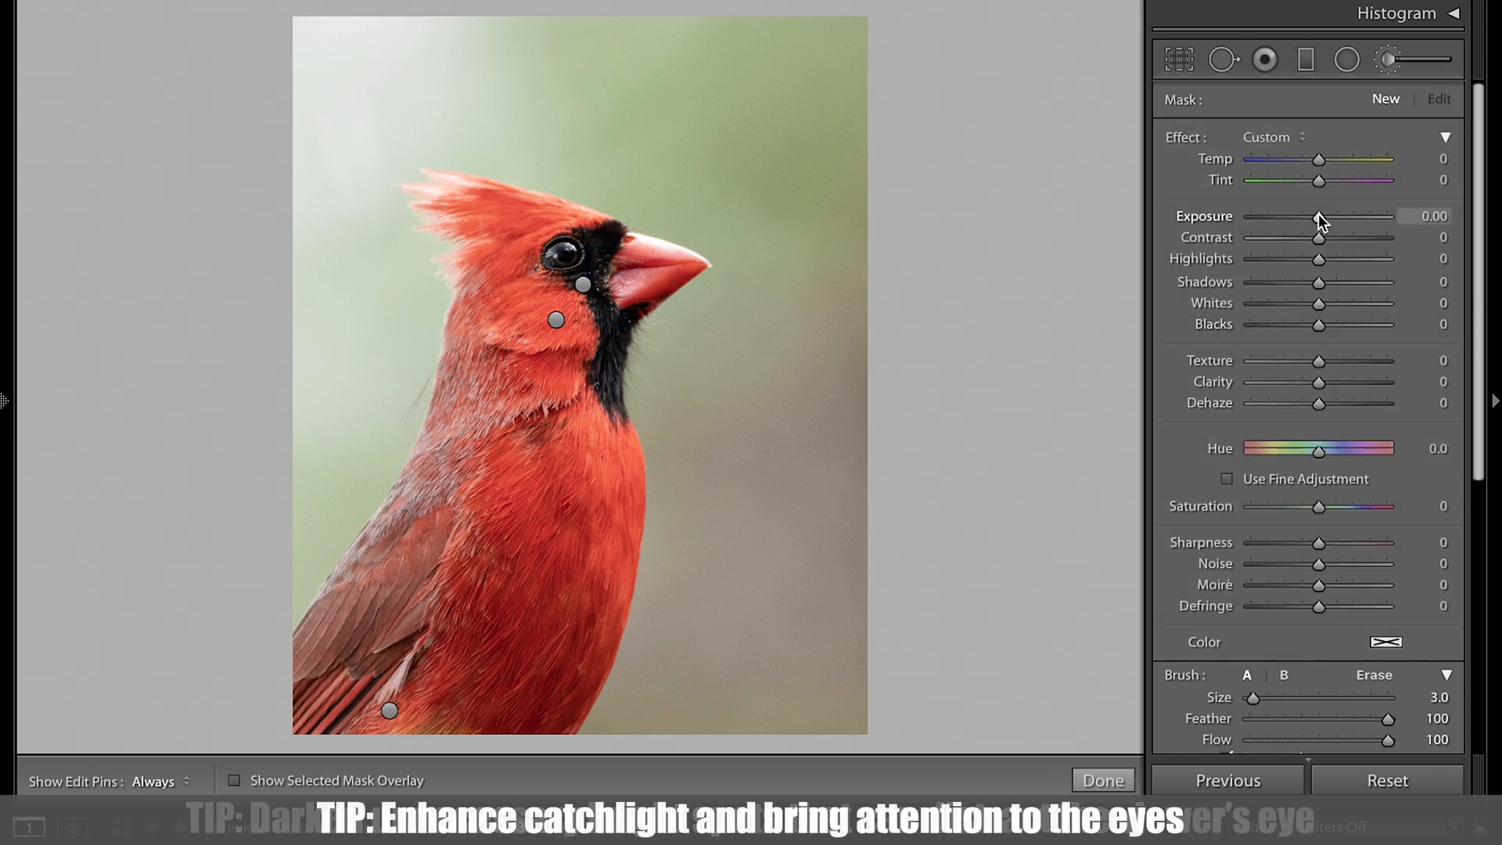
# Brighten the cardinal's eye with a size 2 brush mask using Exposure 0.35 and Contrast 14.
pyautogui.moveTo(1319, 237); pyautogui.dragTo(1330, 235)
pyautogui.hotkey('ctrl', '=')
pyautogui.press('[')
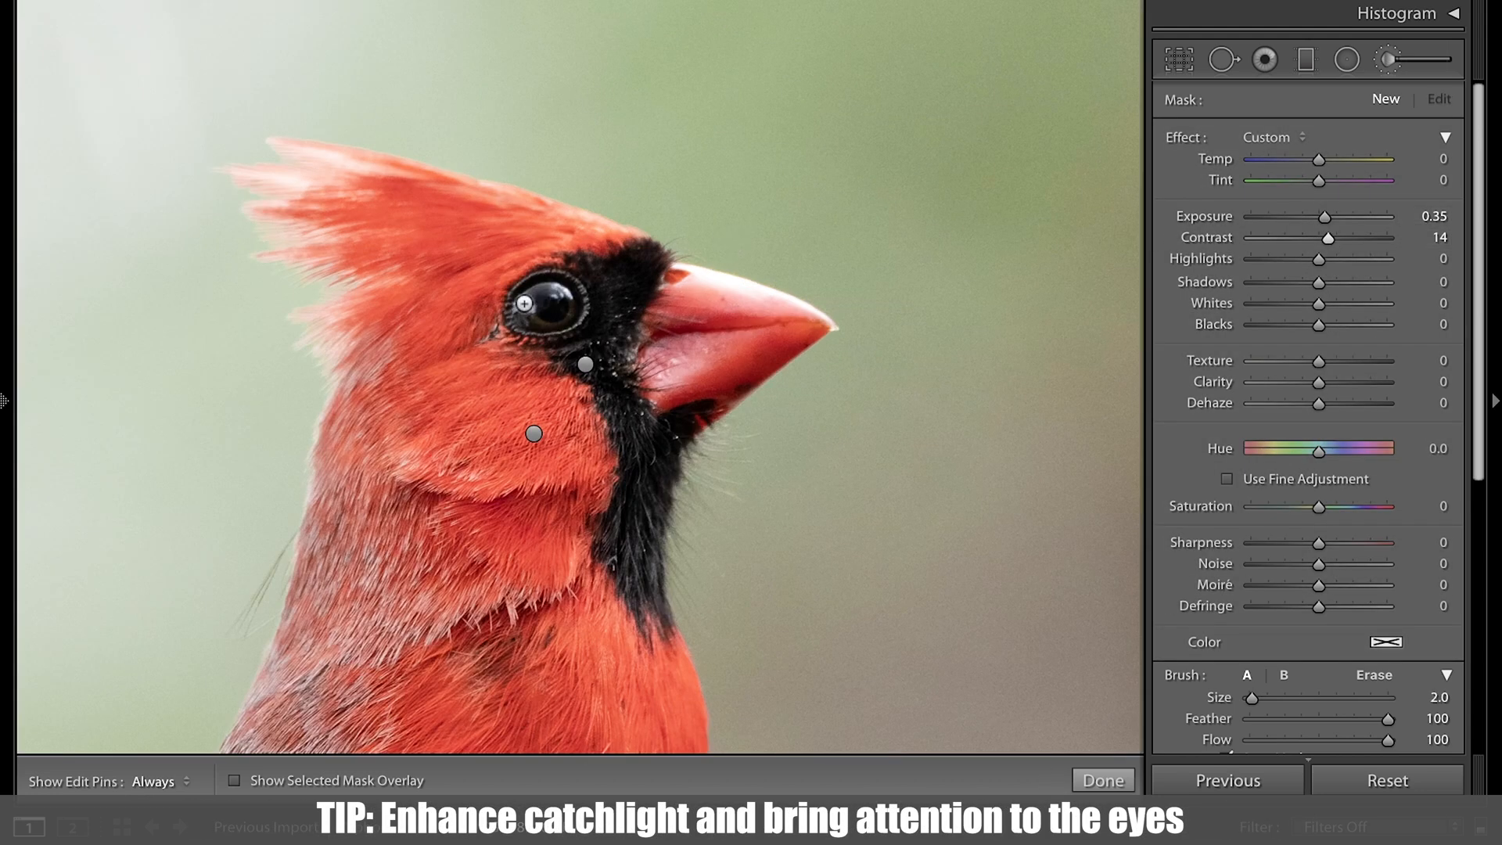
pyautogui.press('h')
pyautogui.moveTo(524, 302)
pyautogui.mouseDown()
pyautogui.moveTo(572, 294)
pyautogui.moveTo(573, 311)
pyautogui.moveTo(570, 289)
pyautogui.mouseUp()
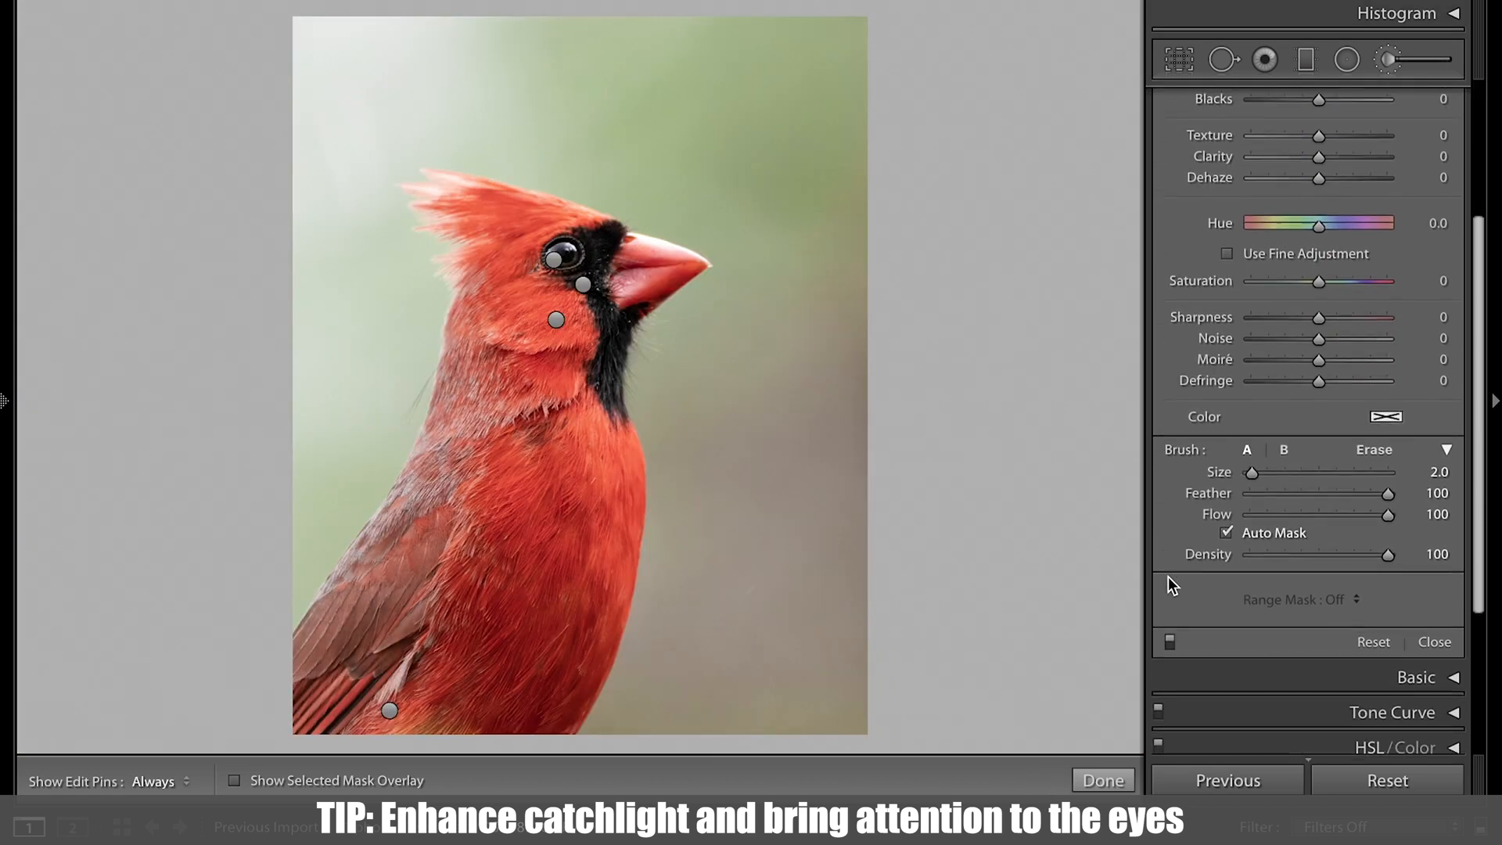
# Toggle all brush adjustments off and on to compare the photo with and without them.
pyautogui.scroll(-2, 1167, 576)
pyautogui.click(1170, 610)
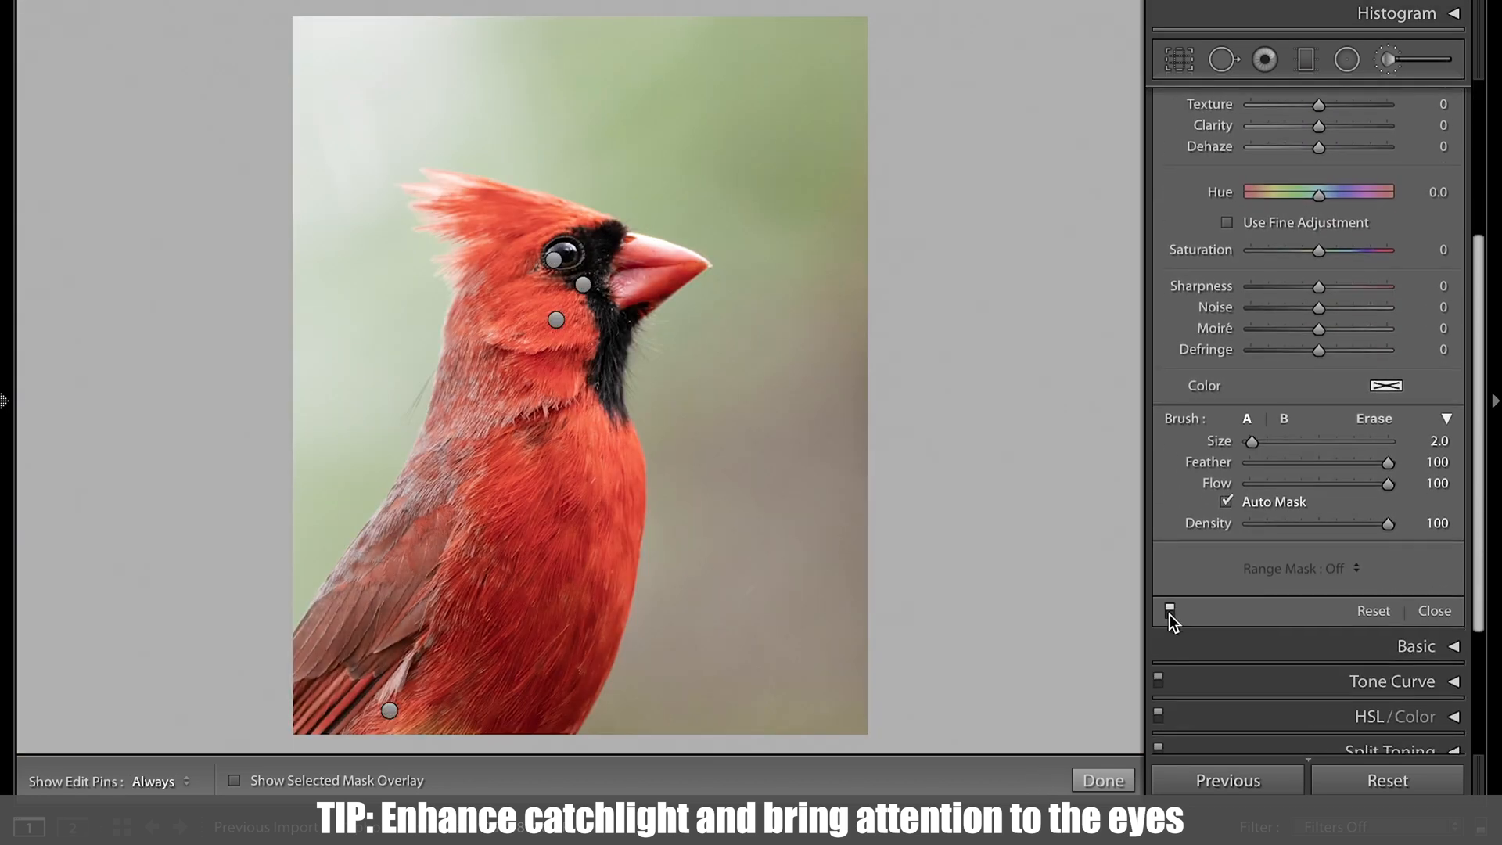
pyautogui.click(1170, 609)
pyautogui.click(1169, 611)
pyautogui.click(1169, 611)
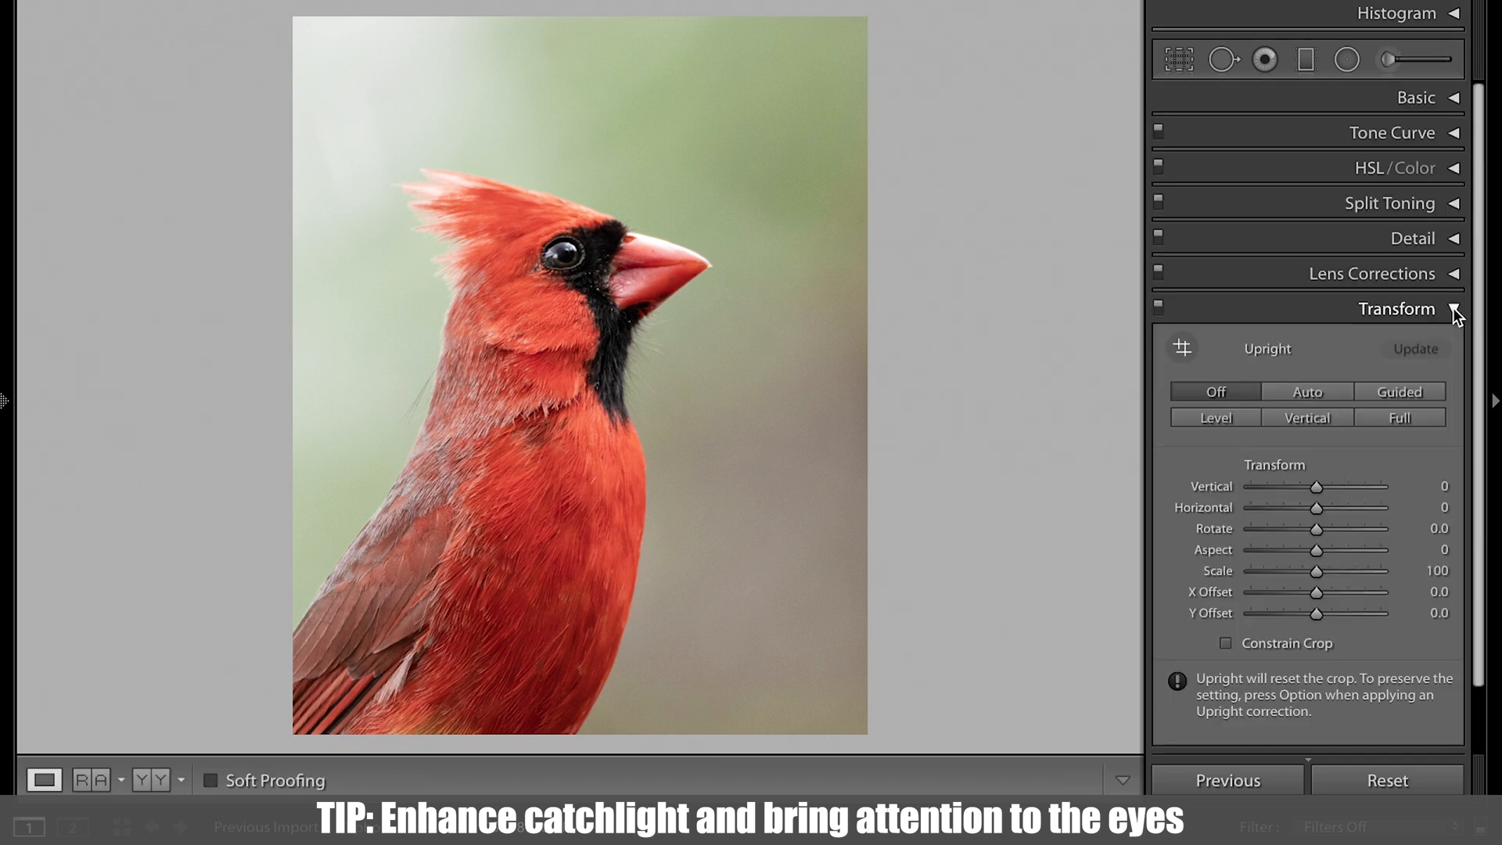
# Try a post-crop vignette with Amount -39, reset it to 0 and close the Effects settings.
pyautogui.click(1453, 309)
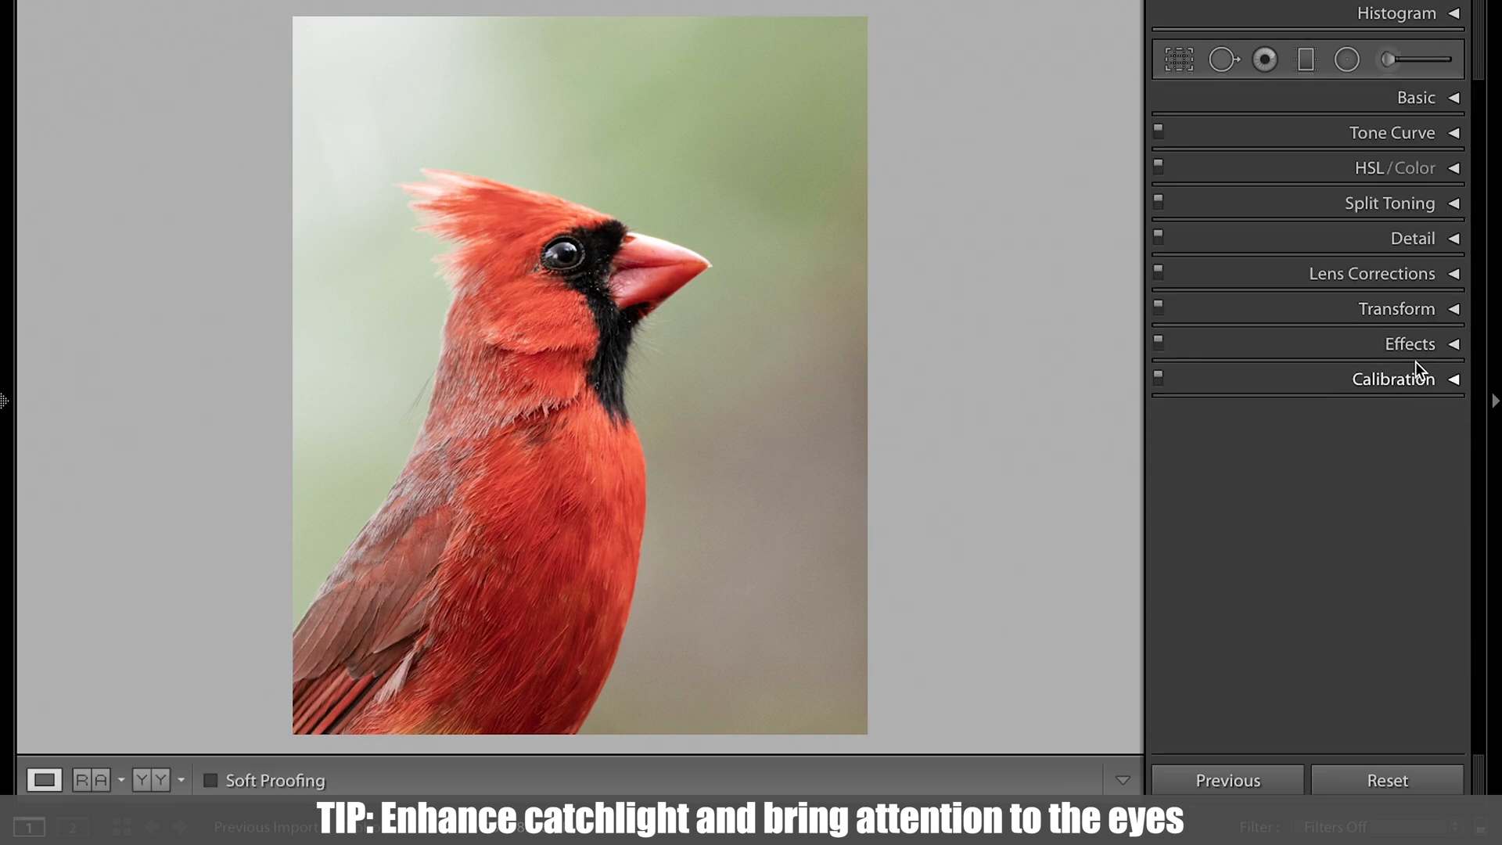
pyautogui.click(1453, 344)
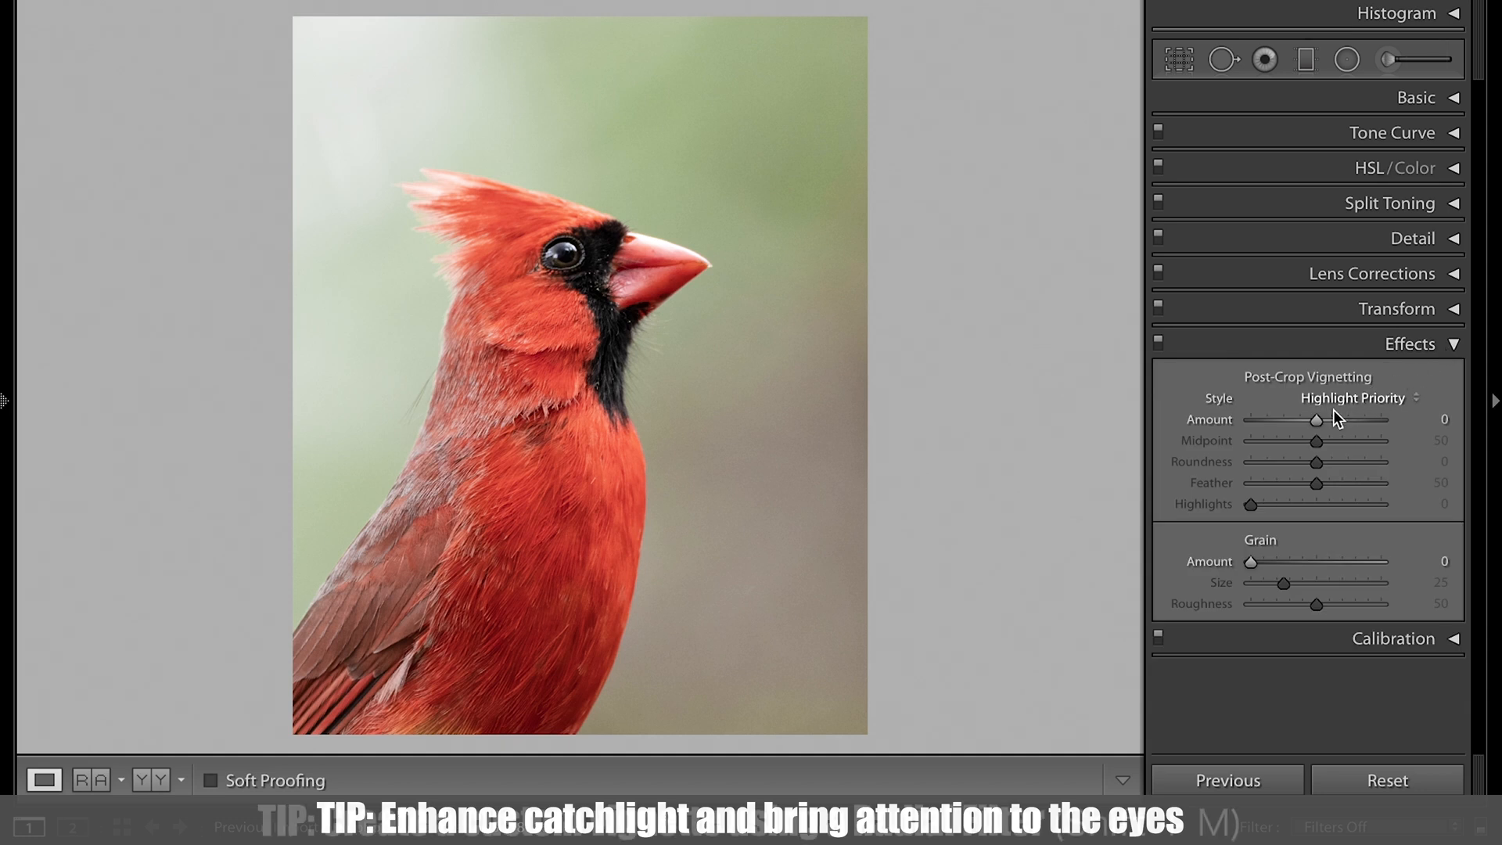
pyautogui.moveTo(1316, 416)
pyautogui.mouseDown()
pyautogui.moveTo(1278, 421)
pyautogui.moveTo(1291, 421)
pyautogui.mouseUp()
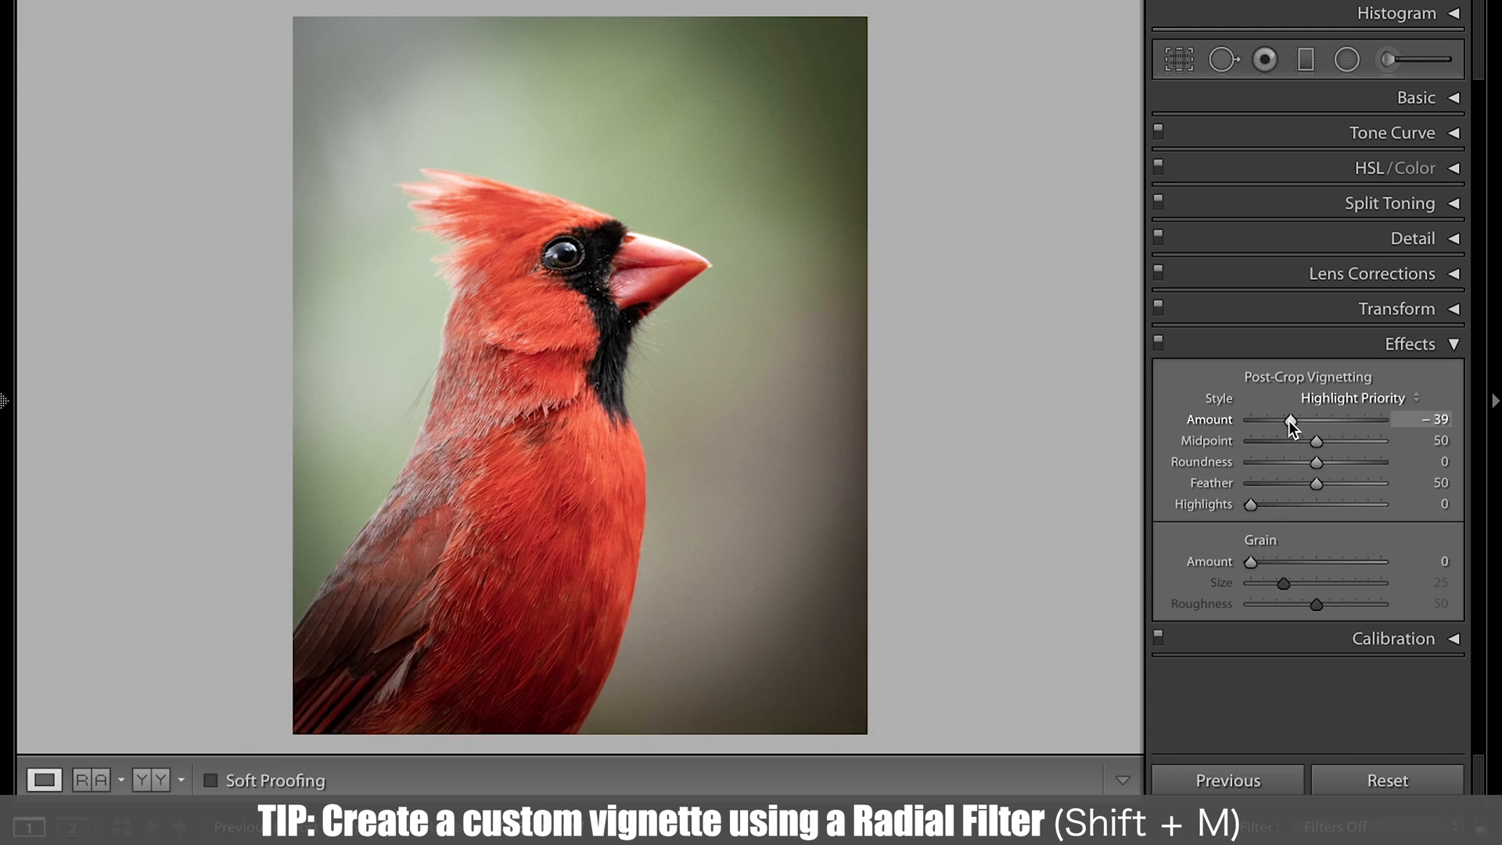
pyautogui.doubleClick(1288, 420)
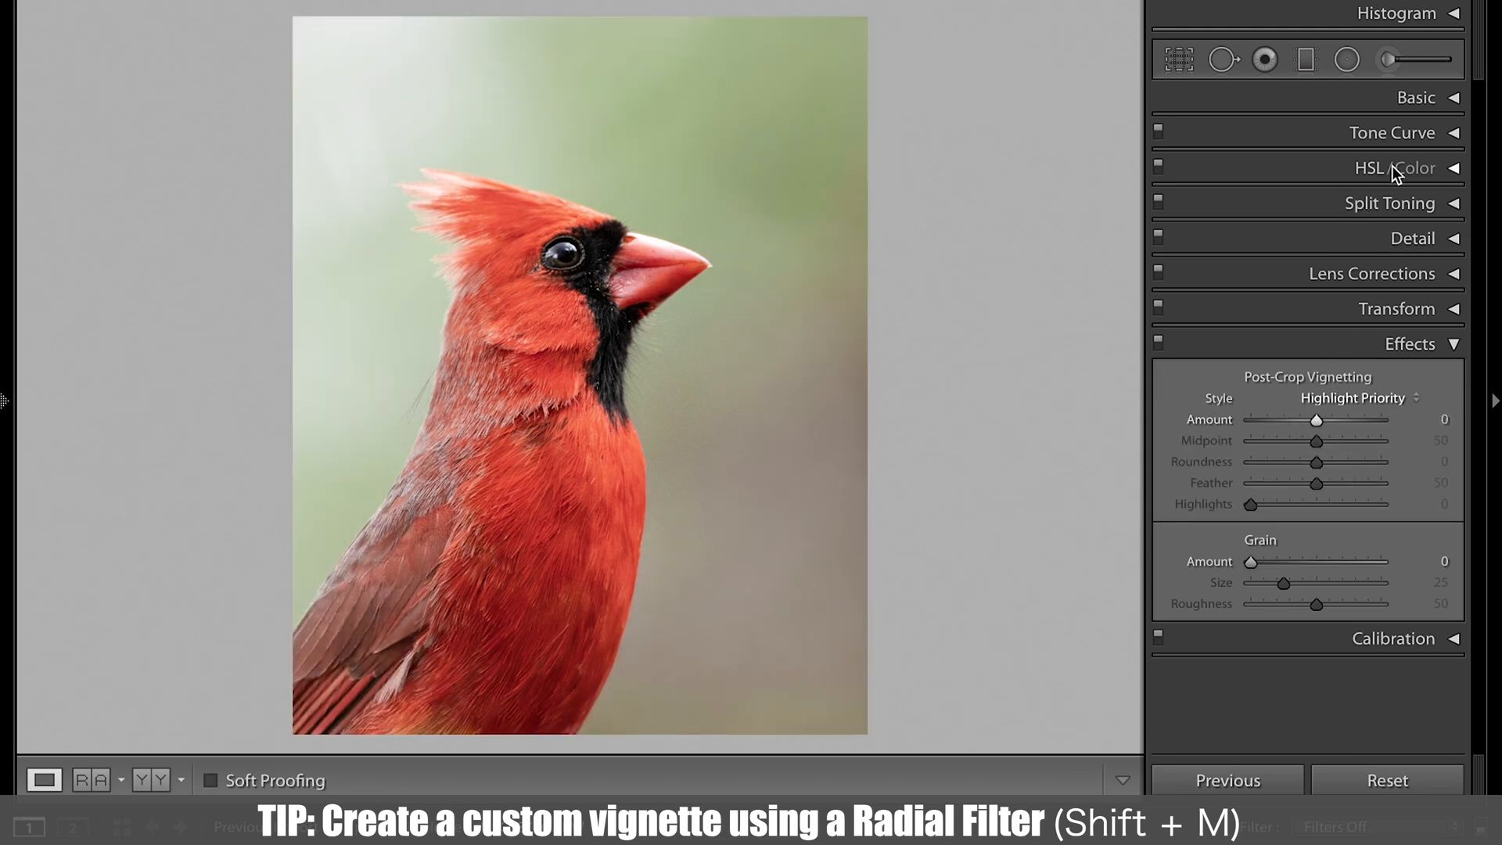
pyautogui.click(1450, 343)
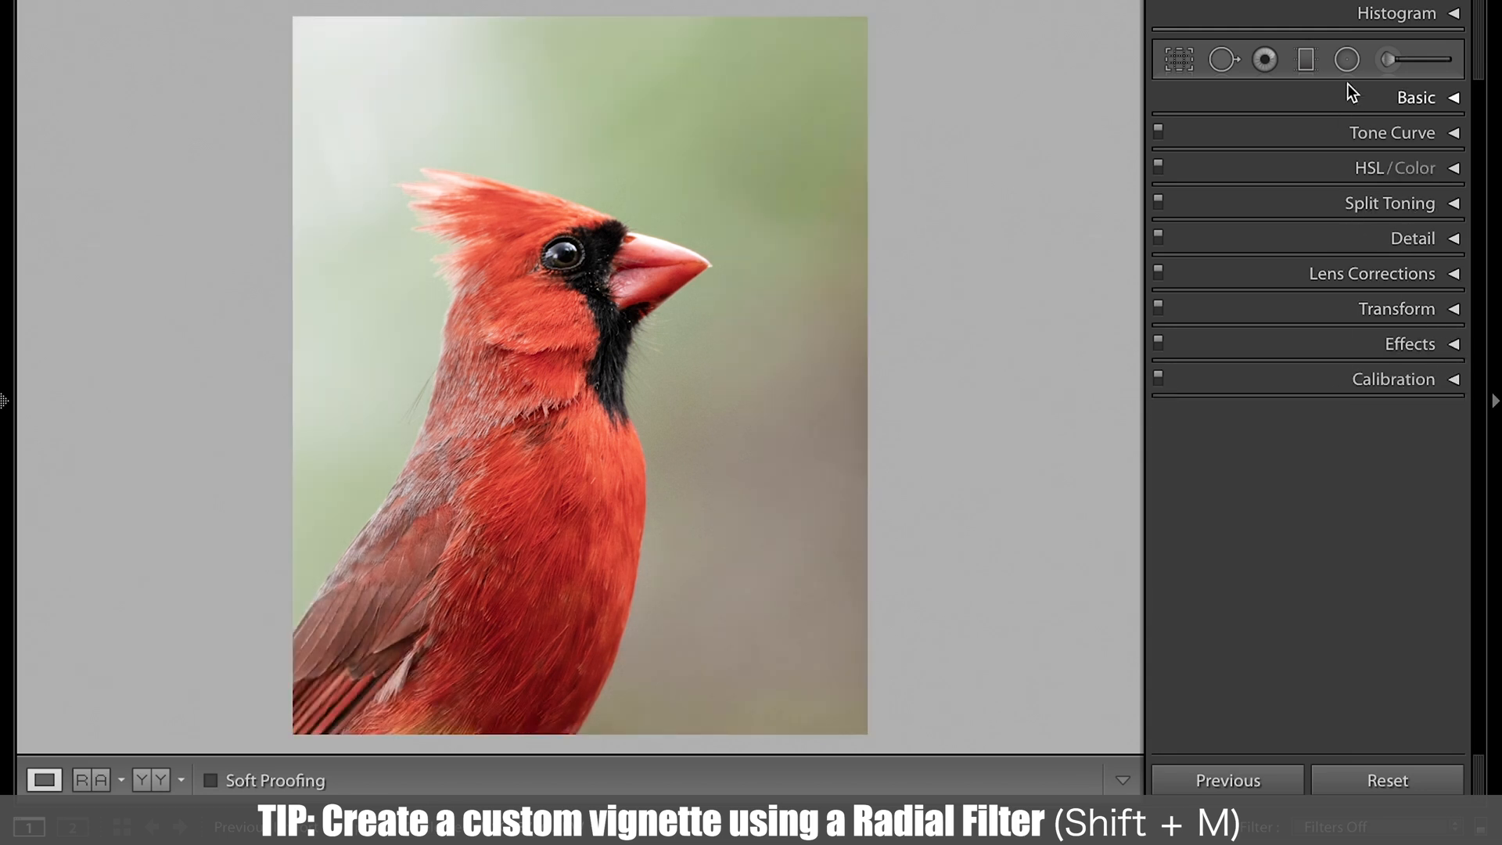
# Draw a large radial filter with Exposure -0.68 as a custom vignette, centred on the cardinal's head and extending beyond the photo edges.
pyautogui.click(1348, 61)
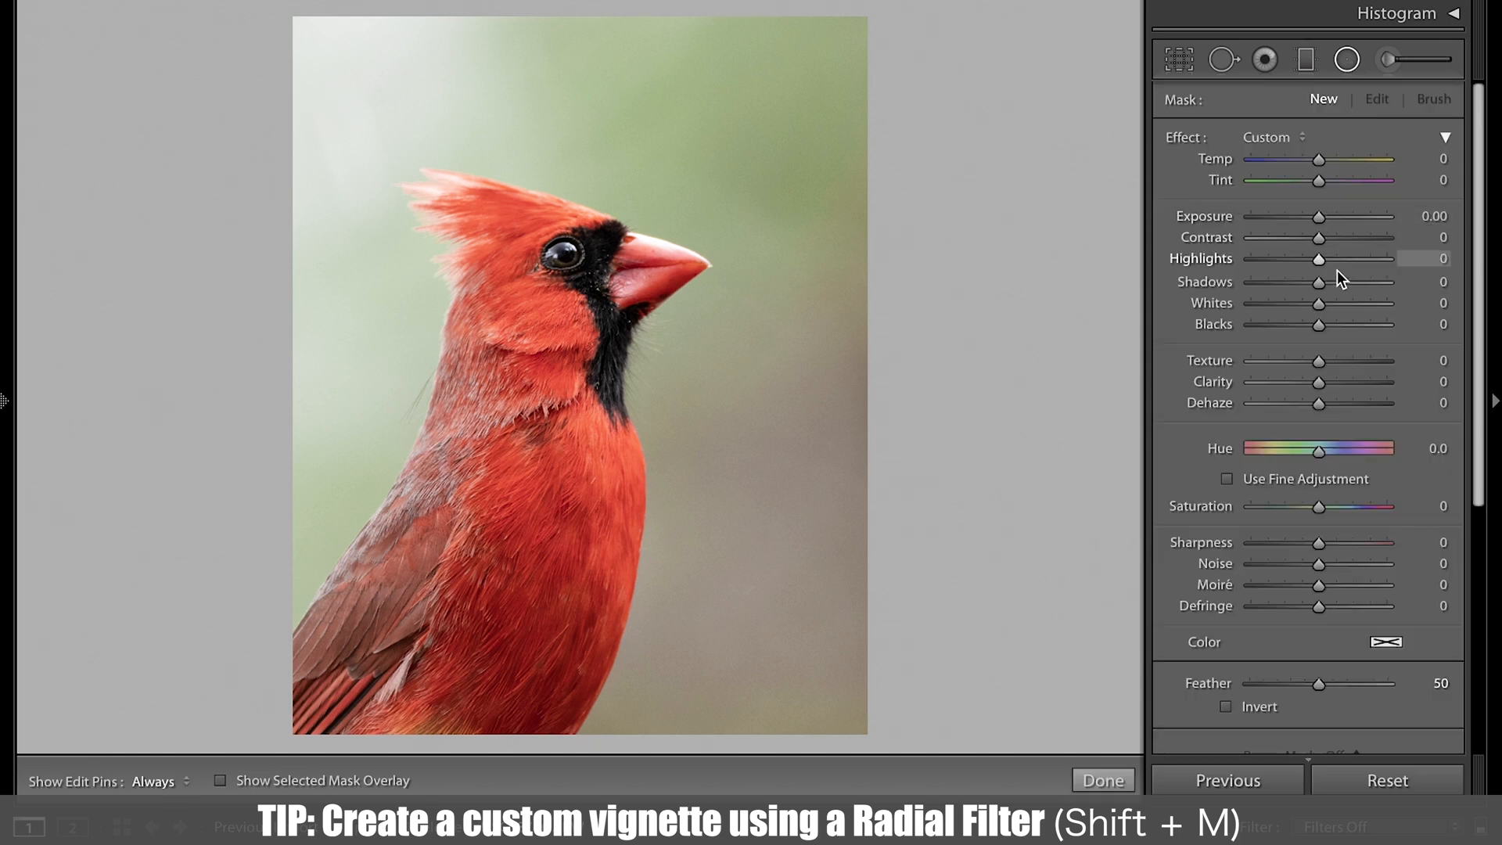
pyautogui.moveTo(1318, 219); pyautogui.dragTo(1306, 218)
pyautogui.moveTo(255, 147); pyautogui.dragTo(1103, 655)
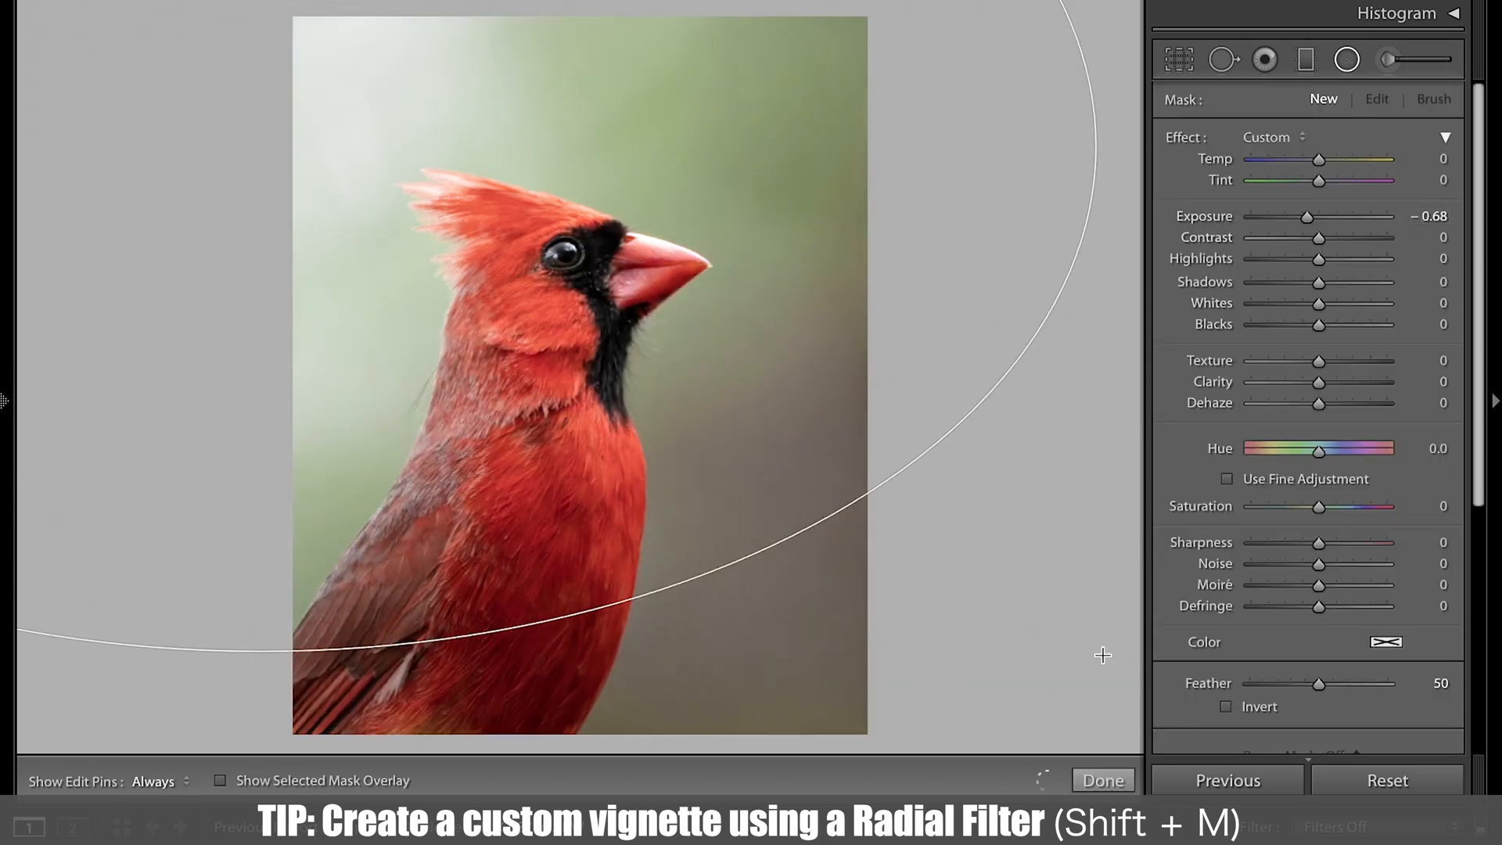
pyautogui.moveTo(258, 148); pyautogui.dragTo(551, 223)
pyautogui.moveTo(552, 236); pyautogui.dragTo(558, 224)
pyautogui.moveTo(556, 736); pyautogui.dragTo(557, 751)
pyautogui.moveTo(553, 215); pyautogui.dragTo(574, 248)
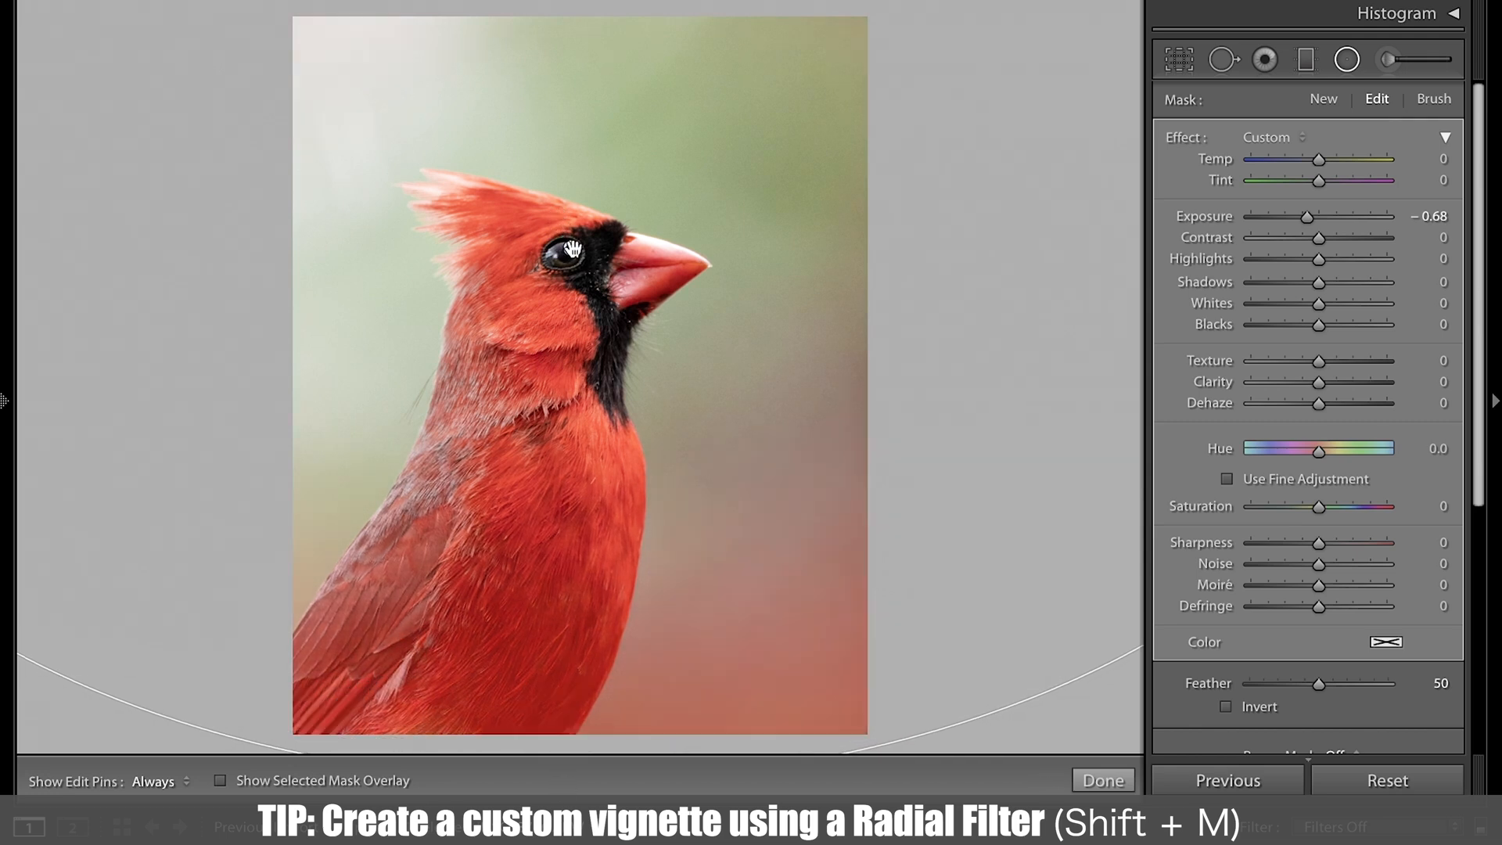
# Refine the radial vignette with Exposure -0.58, Highlights -23 and Shadows -19, and move its centre slightly down to the cardinal's black face patch.
pyautogui.moveTo(1306, 217); pyautogui.dragTo(1309, 217)
pyautogui.moveTo(1319, 282); pyautogui.dragTo(1304, 261)
pyautogui.moveTo(569, 385); pyautogui.dragTo(592, 415)
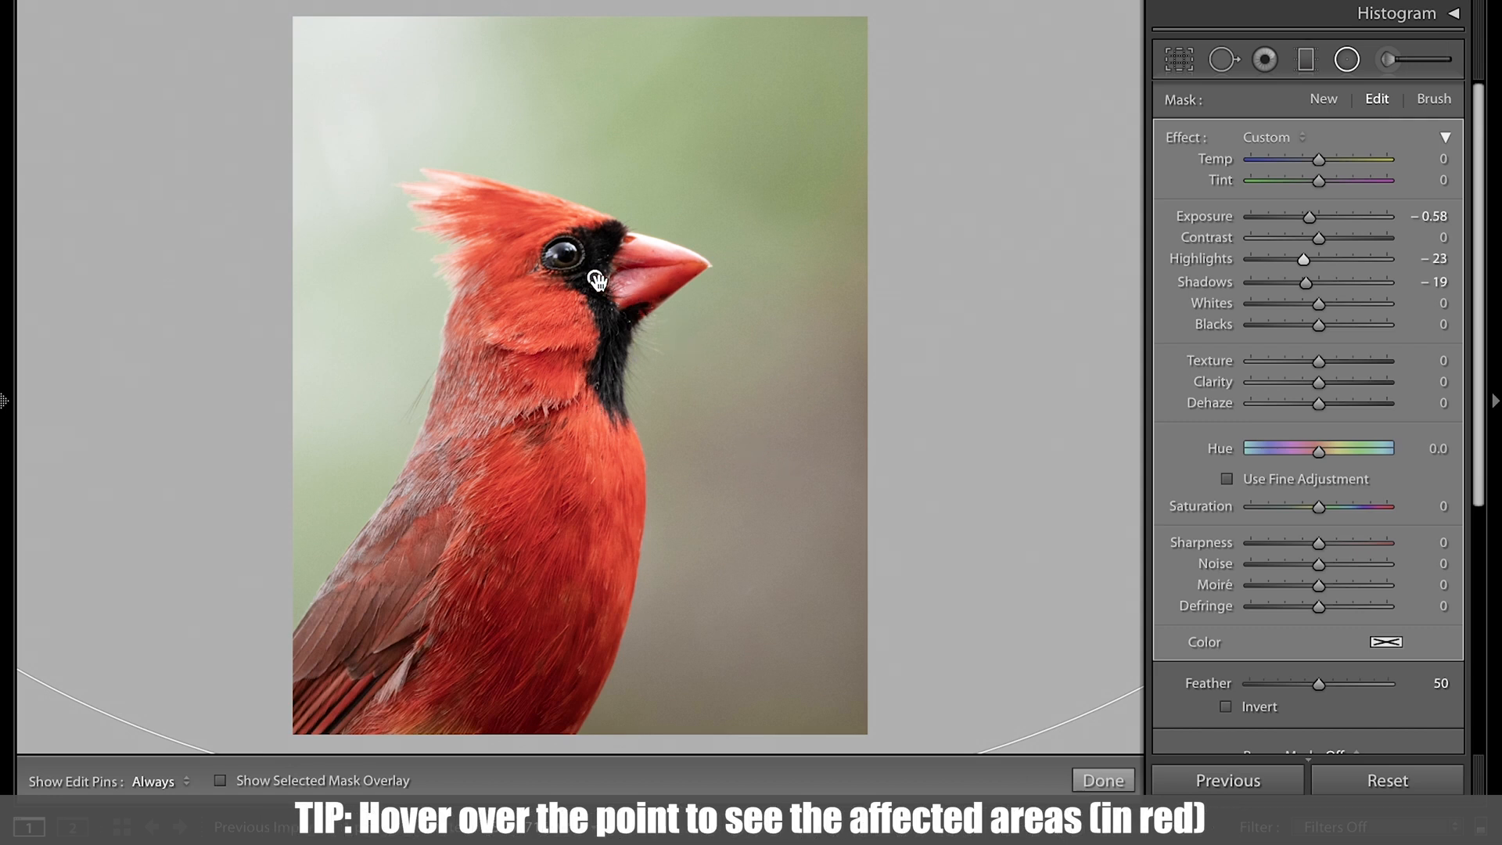
pyautogui.moveTo(596, 280)
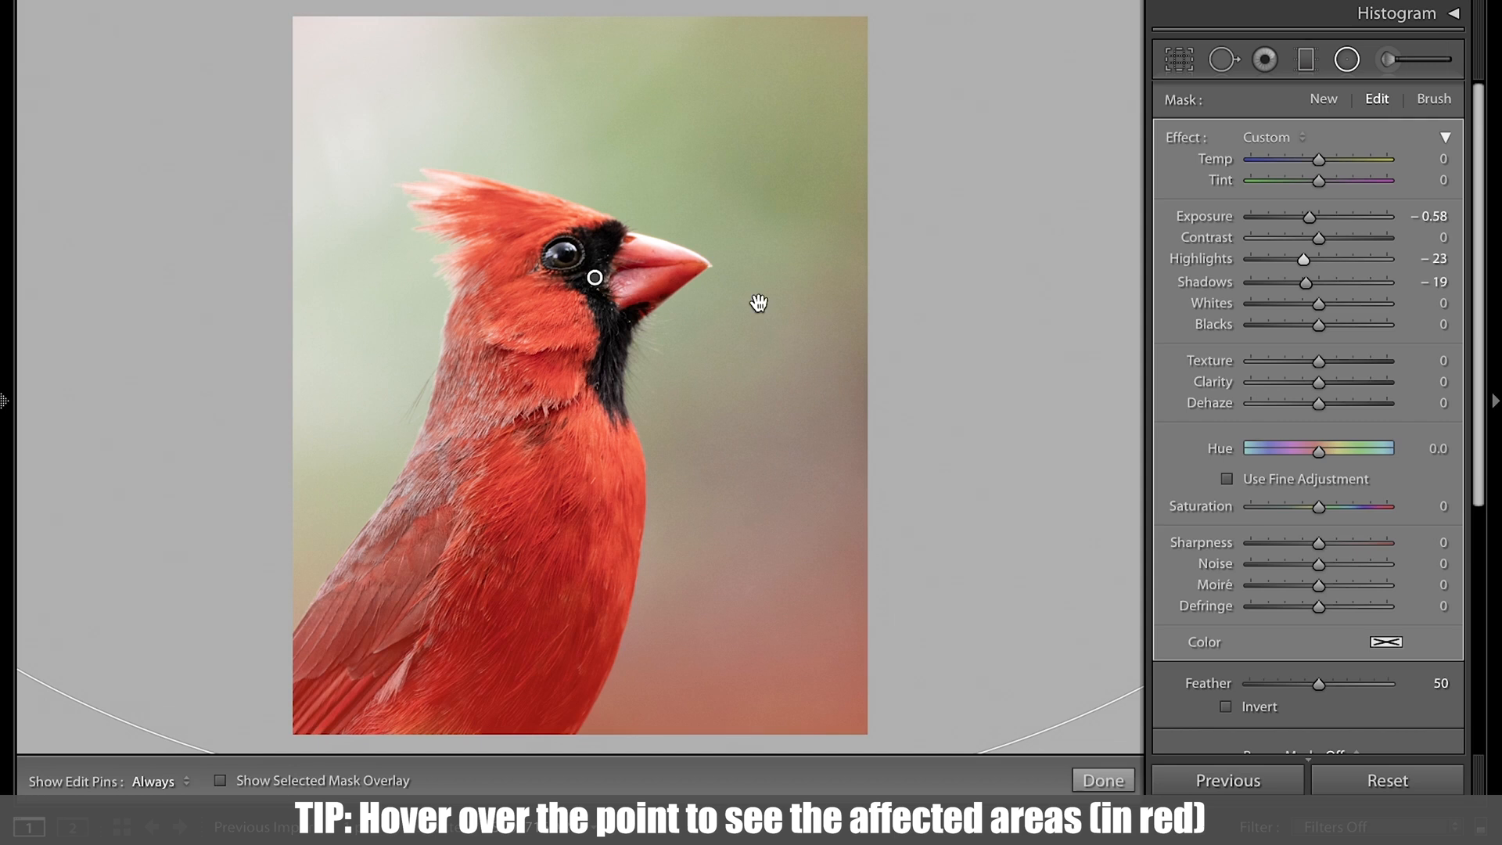
# Add a diagonal graduated filter from the photo's upper-left corner with Temp 5, Tint 2, Exposure 0.19 and Dehaze -11, centred beside the crest tip.
pyautogui.click(1305, 59)
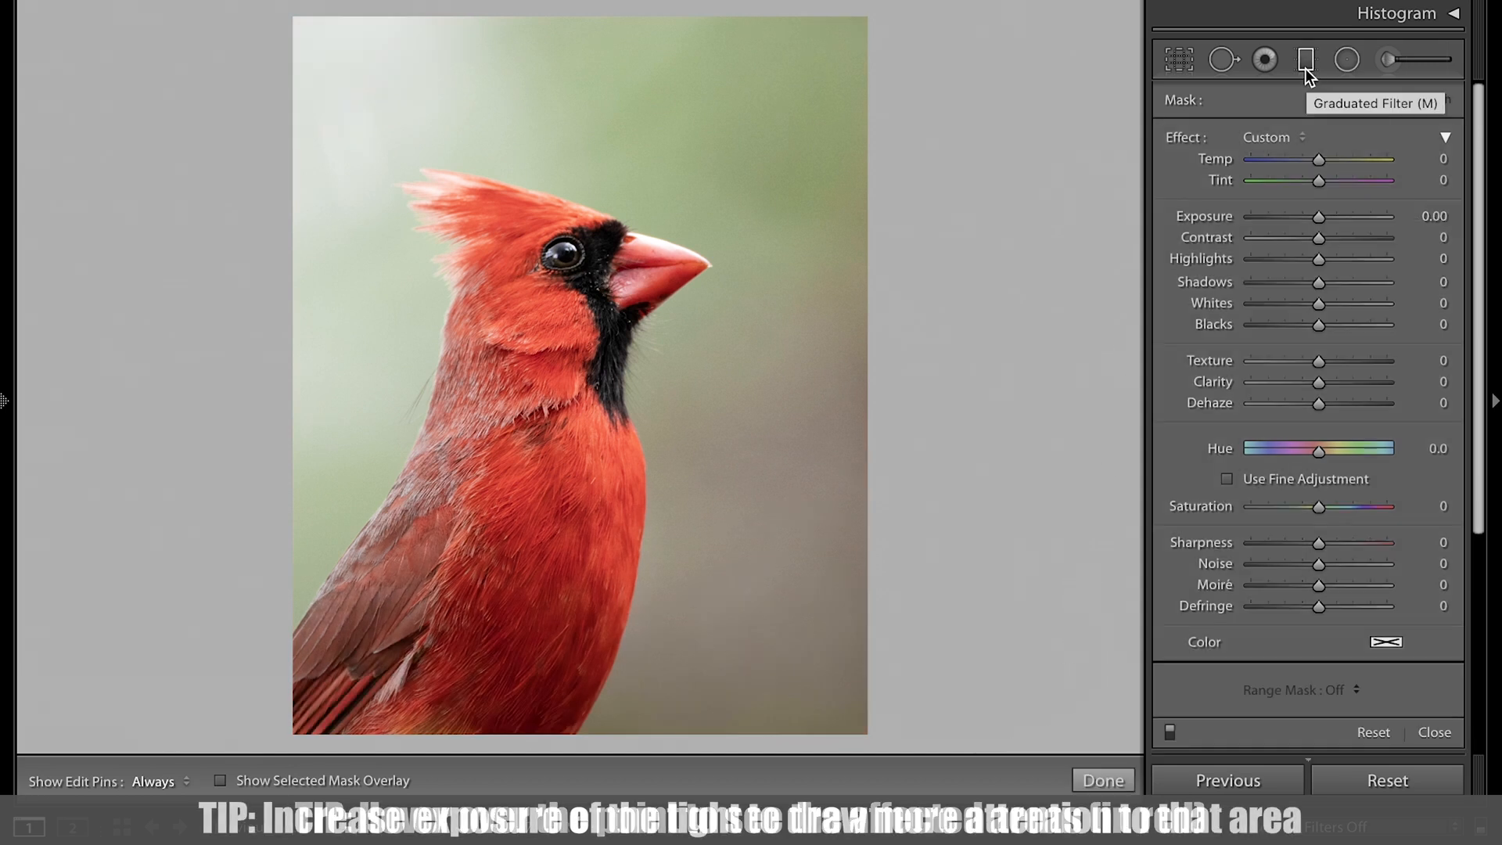
pyautogui.moveTo(1317, 159); pyautogui.dragTo(1321, 214)
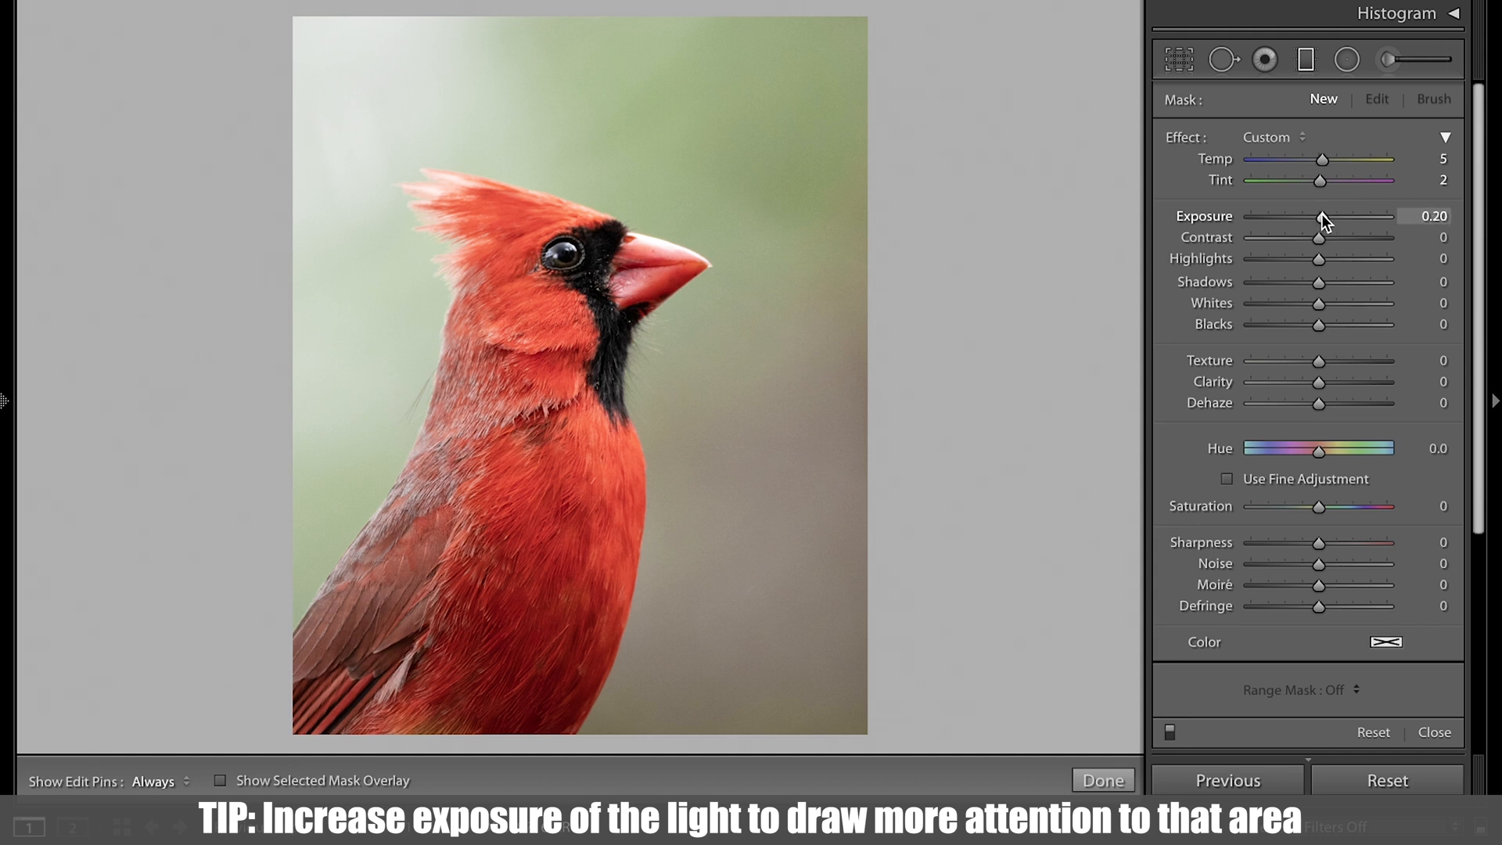
pyautogui.moveTo(1316, 399); pyautogui.dragTo(1307, 402)
pyautogui.moveTo(281, 20); pyautogui.dragTo(402, 422)
pyautogui.moveTo(332, 216); pyautogui.dragTo(400, 195)
pyautogui.moveTo(358, 428); pyautogui.dragTo(421, 482)
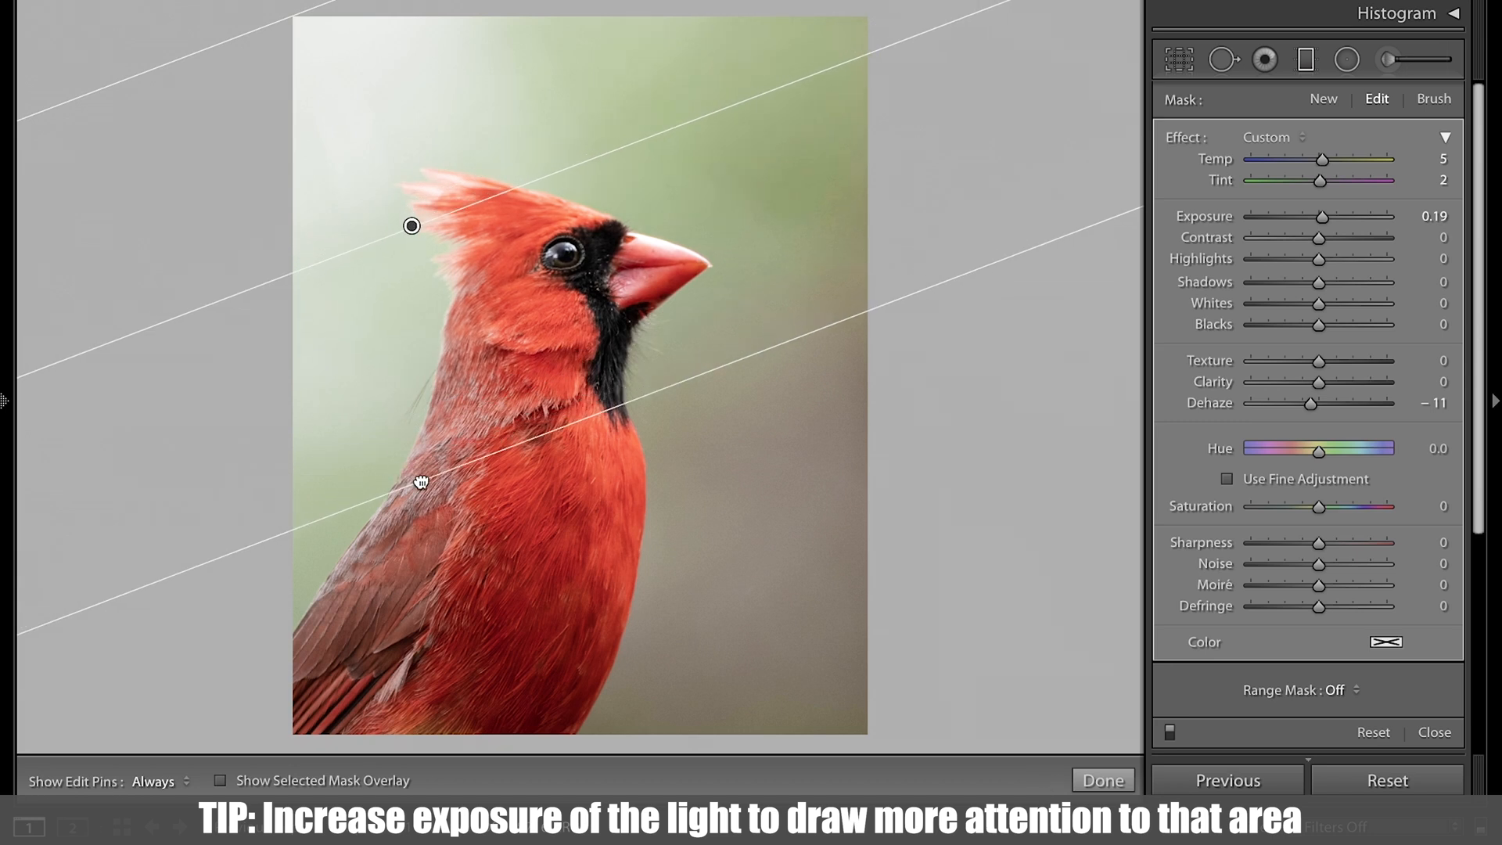
pyautogui.moveTo(411, 226); pyautogui.dragTo(396, 184)
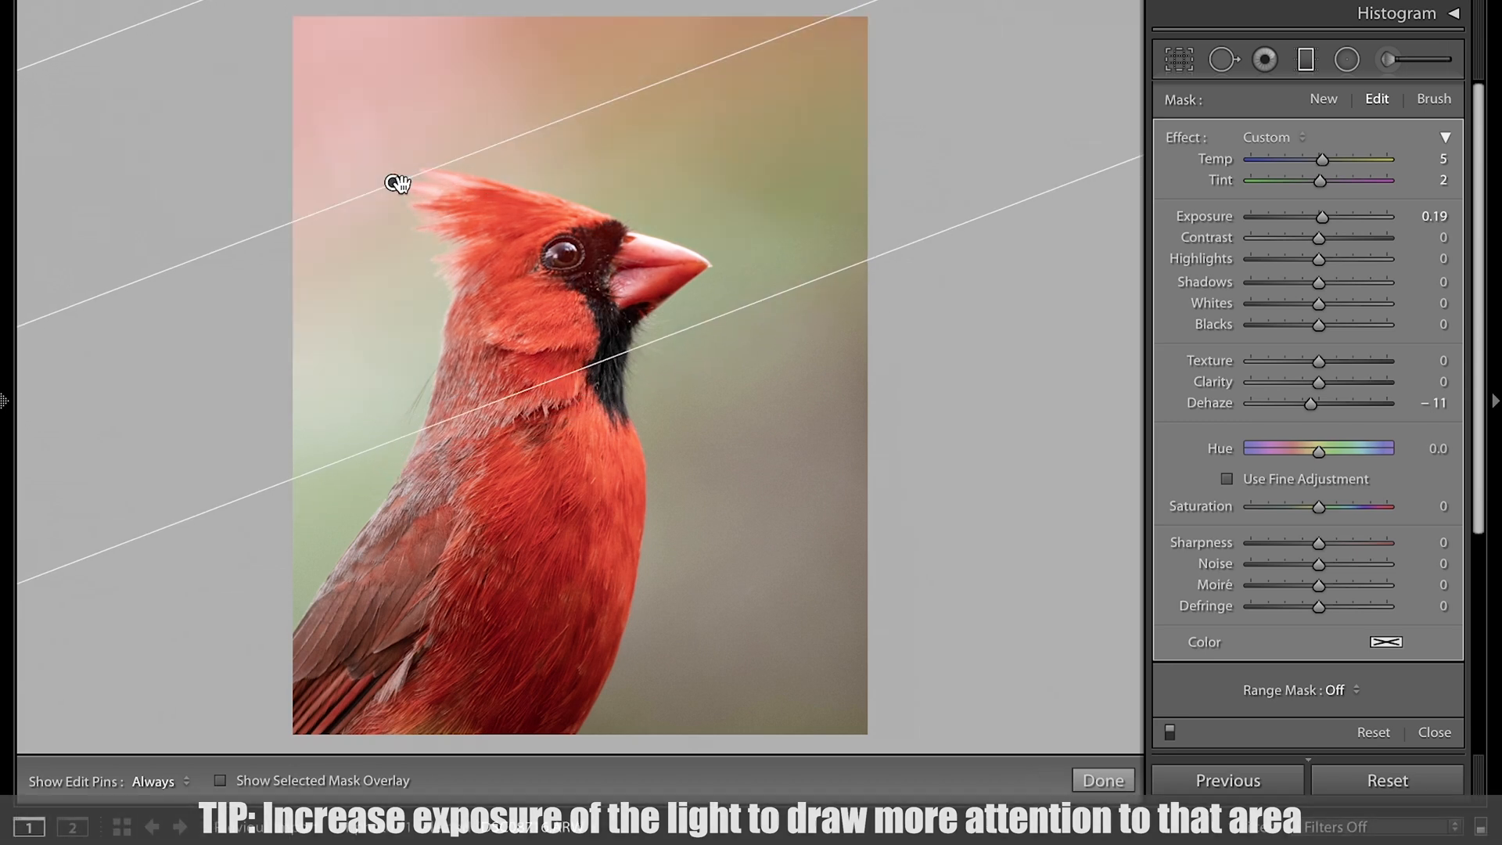